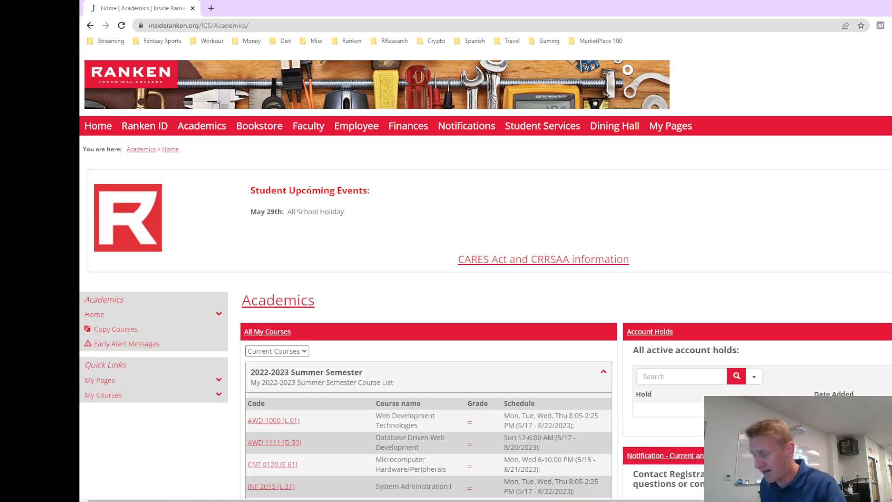
Step: Open the AWD 1111 (O 30) Database Driven Web Development course page
drag(323, 222, 355, 219)
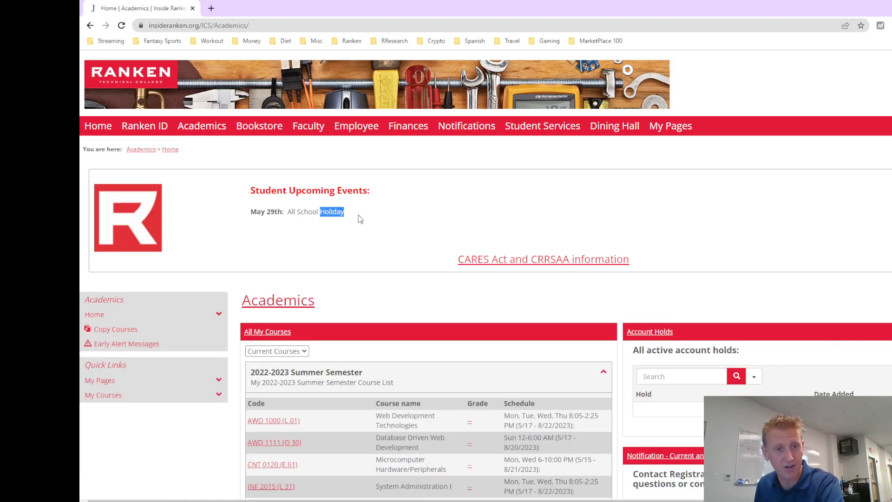
scroll(371, 270, down, 1)
drag(382, 367, 427, 377)
click(427, 377)
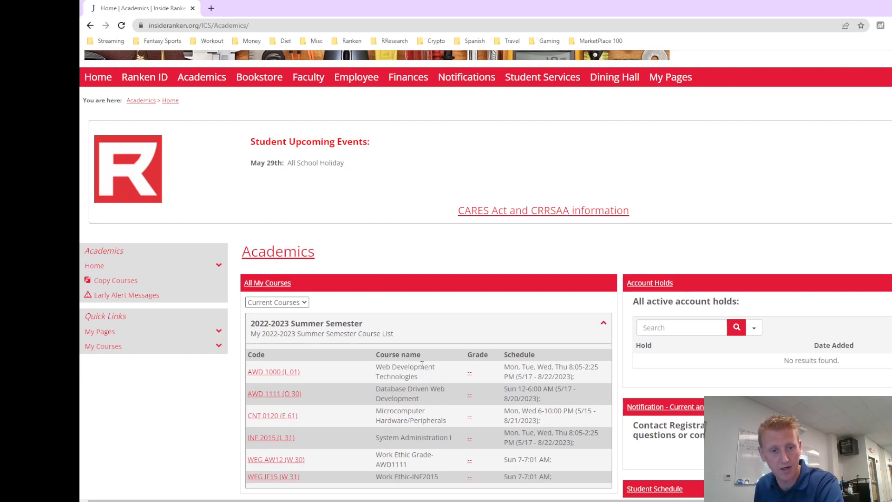
scroll(416, 351, down, 2)
double_click(396, 280)
double_click(432, 270)
double_click(385, 270)
double_click(426, 269)
click(426, 269)
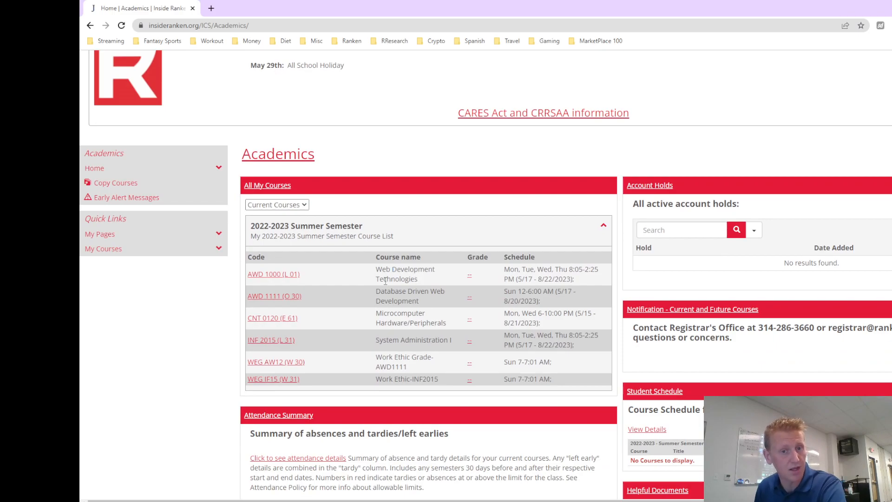
click(268, 302)
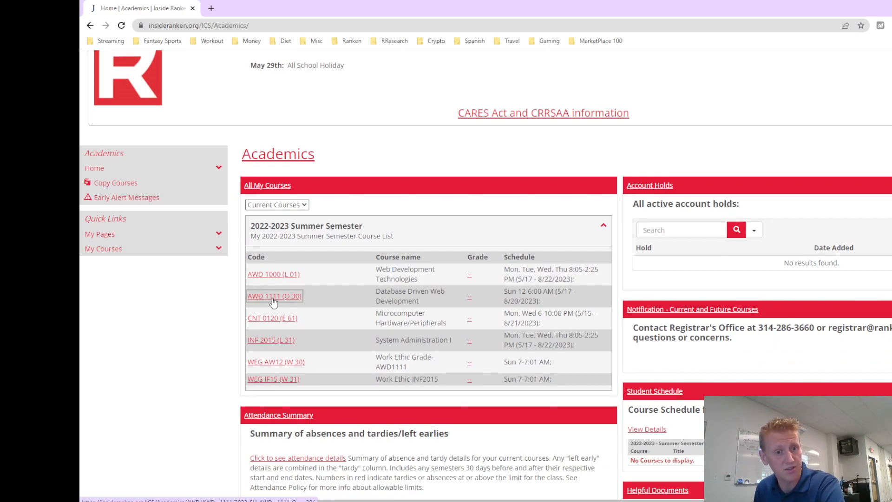
click(287, 301)
Step: Open the MongoDB Intro slides under Database Design with MongoDB, then move the Discord window aside
scroll(387, 299, down, 8)
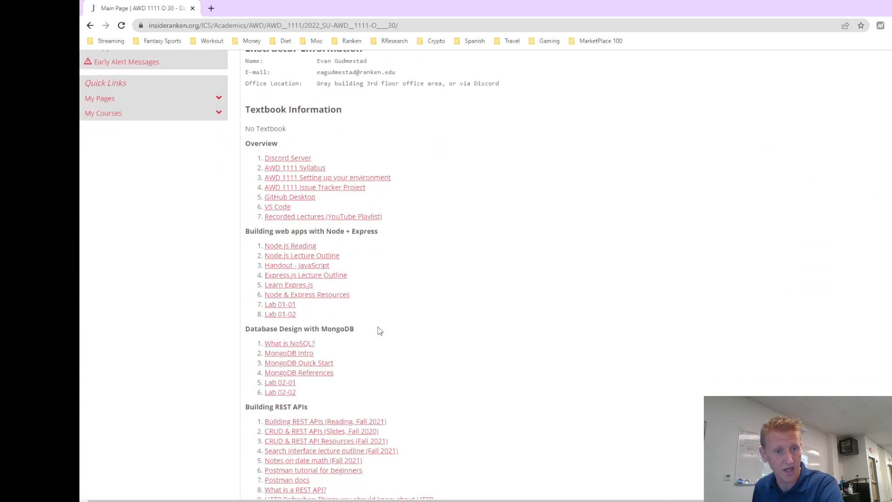
drag(305, 331, 344, 331)
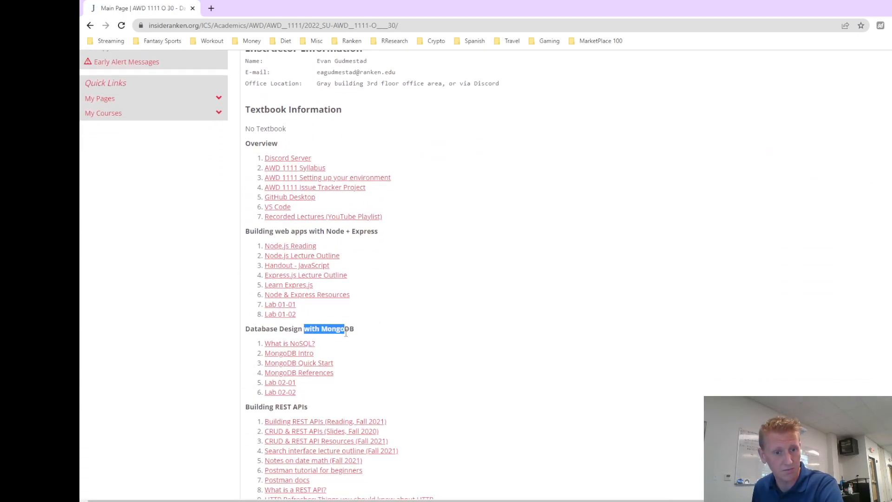
click(307, 354)
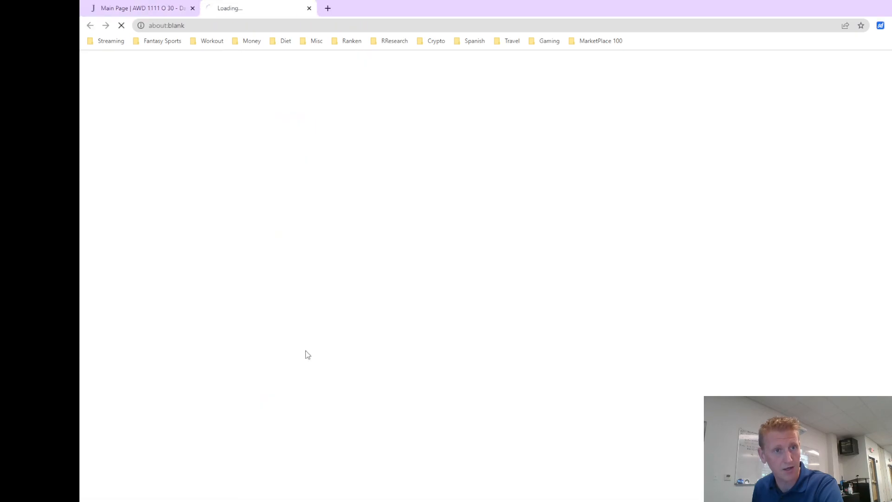
click(139, 8)
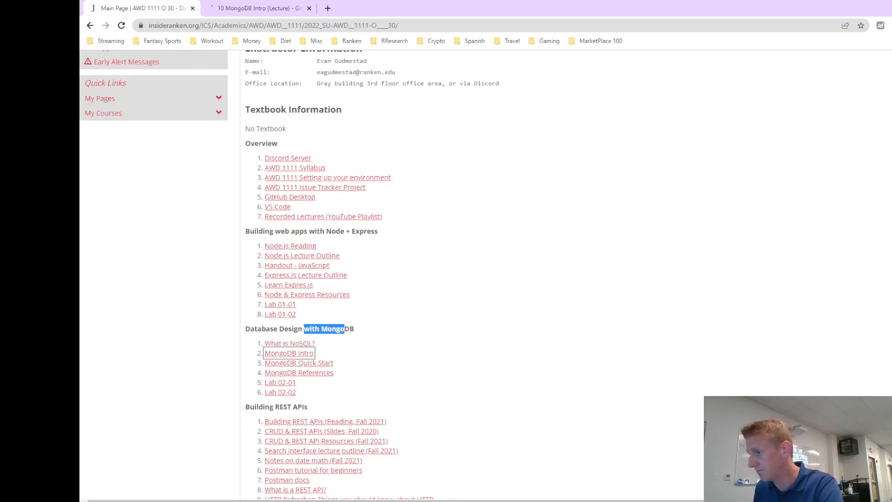
key(alt+Tab)
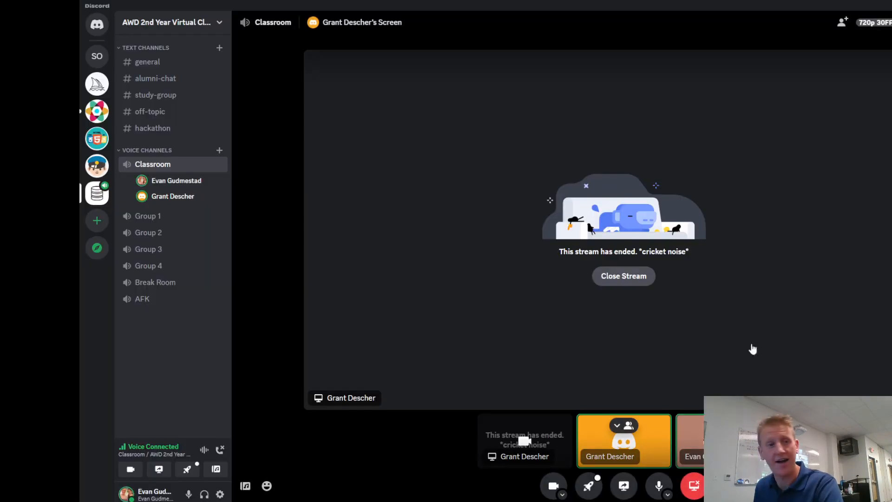
drag(662, 6, 891, 93)
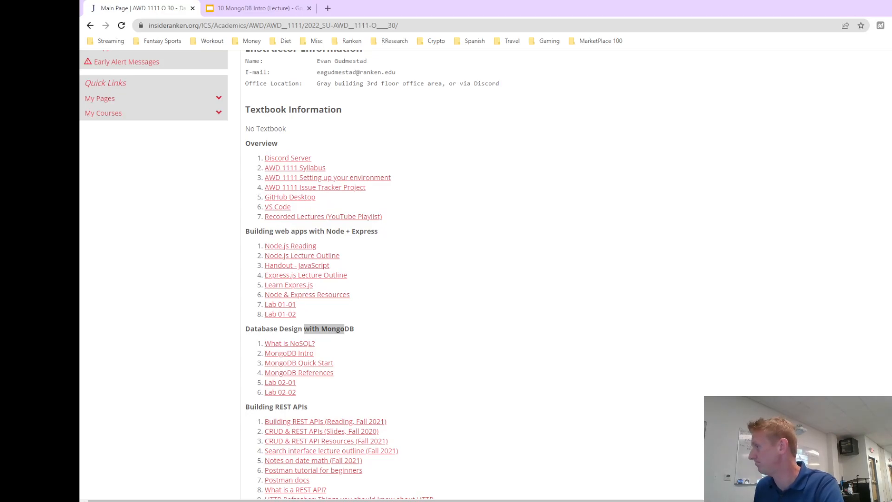
Step: Bring up slide 33, MongoDB Community Server, in the MongoDB Intro deck
click(244, 9)
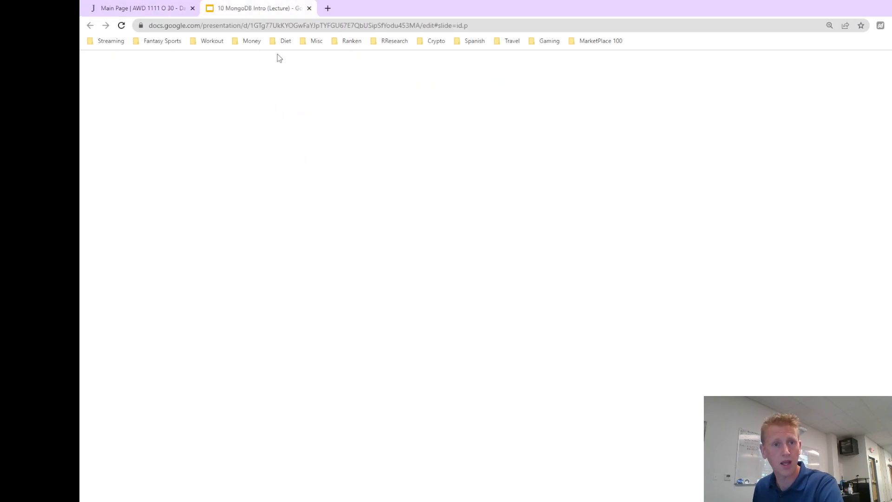
drag(209, 153, 212, 467)
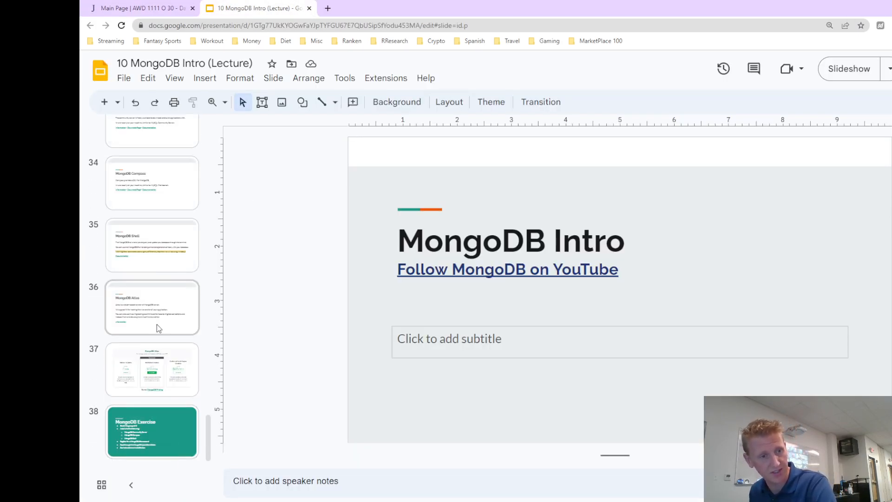
click(159, 325)
click(160, 257)
scroll(171, 258, up, 1)
click(167, 232)
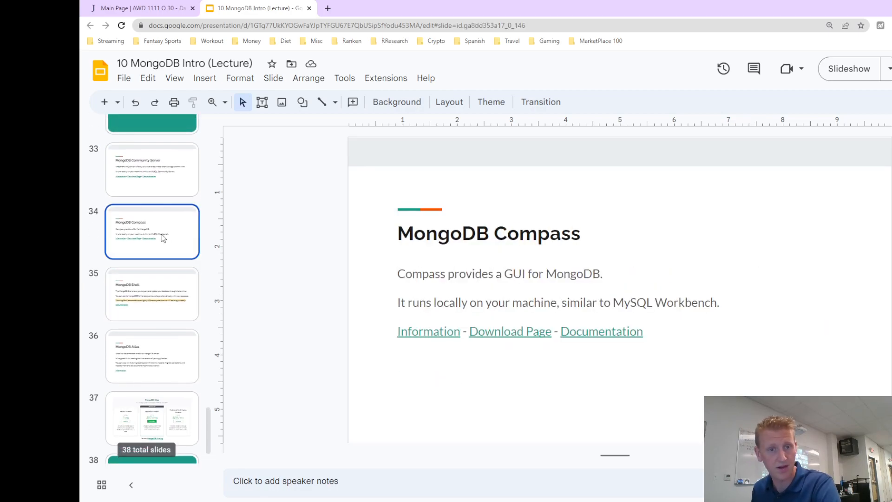
click(161, 186)
click(161, 222)
click(161, 185)
scroll(162, 188, up, 1)
click(160, 178)
click(159, 223)
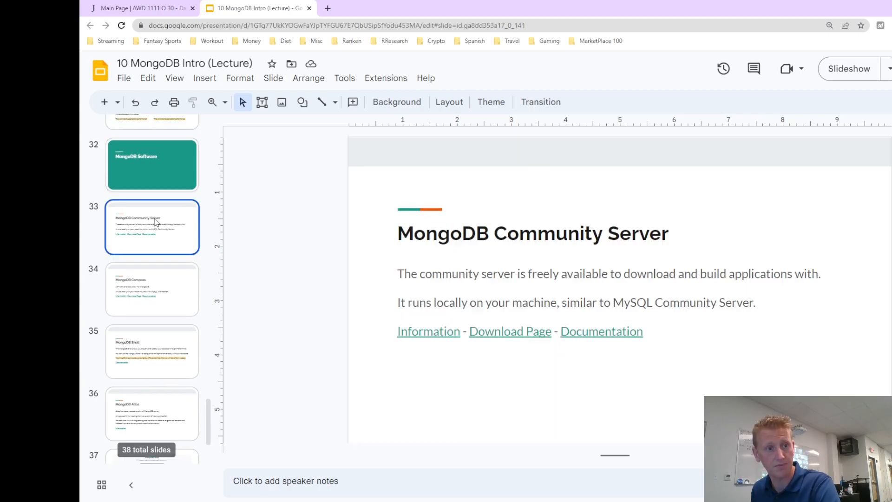
click(161, 174)
click(157, 224)
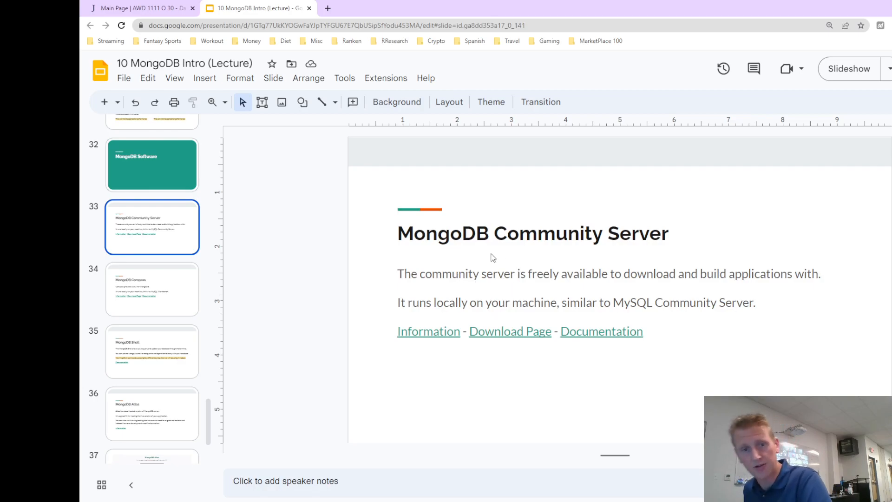
Step: Highlight parts of slide 33's text and preview its Download Page link
drag(449, 235, 571, 235)
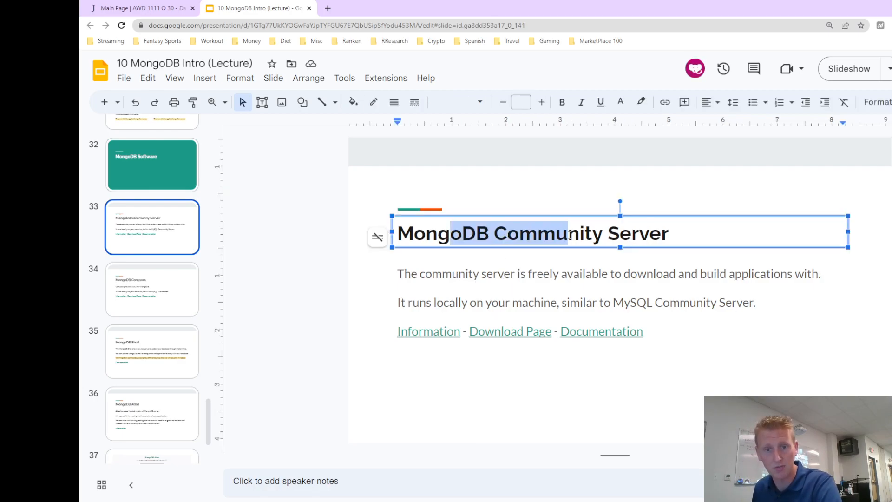
click(620, 273)
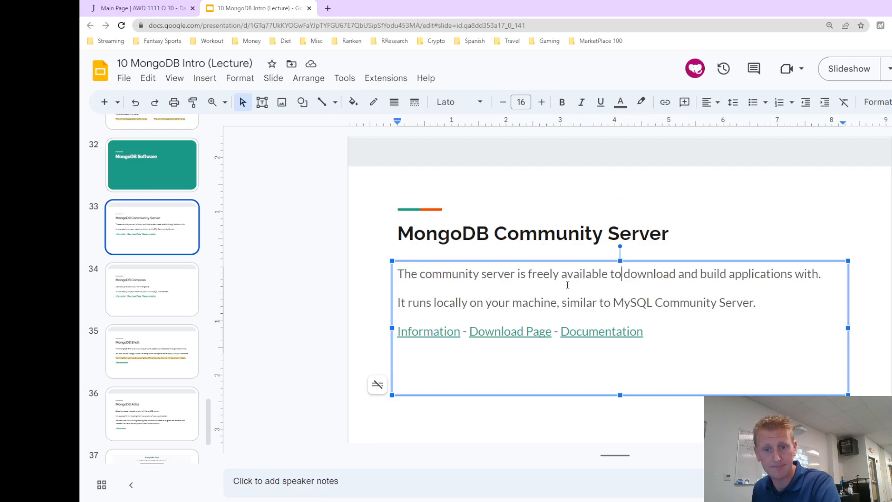
drag(421, 306, 735, 303)
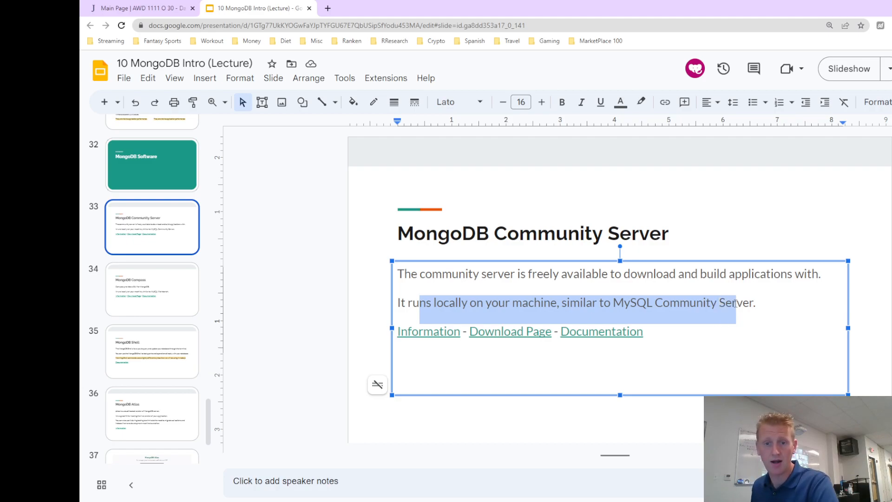
double_click(735, 302)
drag(612, 303, 753, 301)
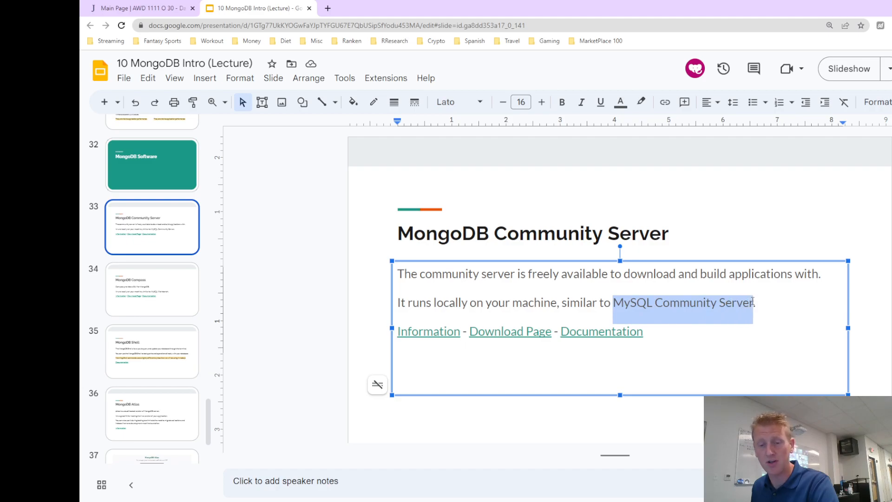
click(772, 305)
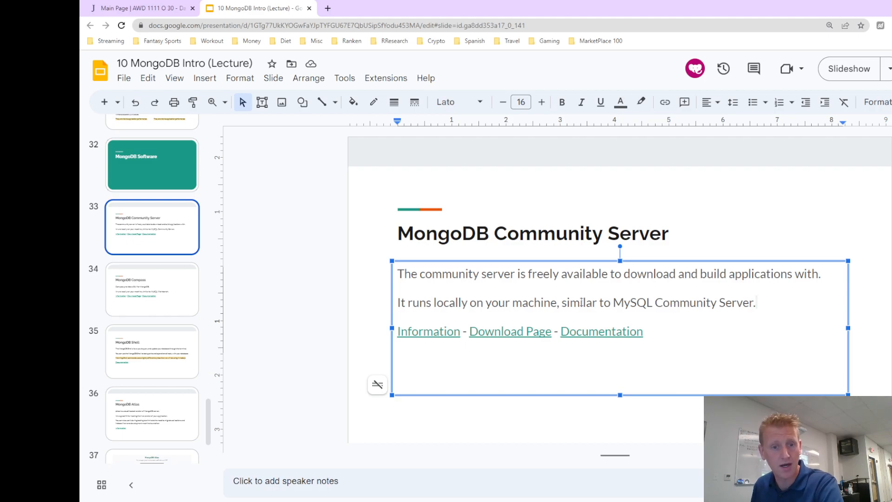
drag(497, 275, 569, 296)
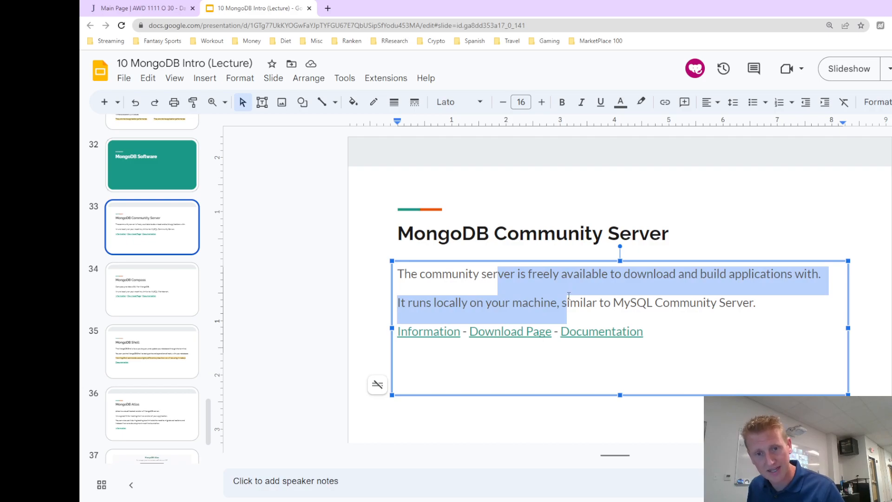
click(568, 296)
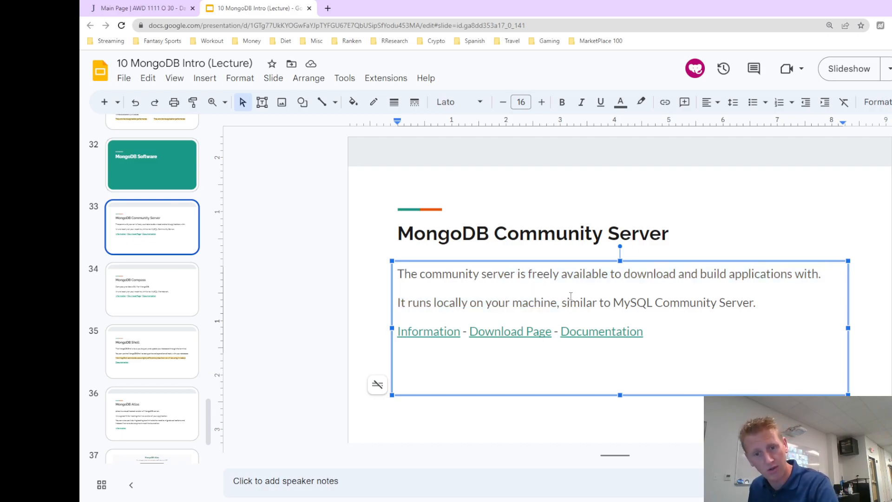
drag(546, 277, 569, 296)
click(571, 296)
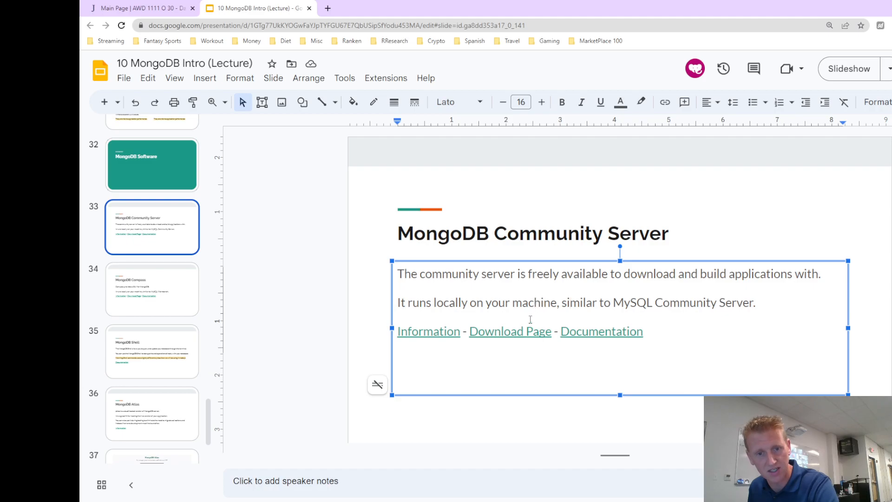
click(524, 331)
Step: Follow the Download Page link to MongoDB's Community Server Download page
click(535, 365)
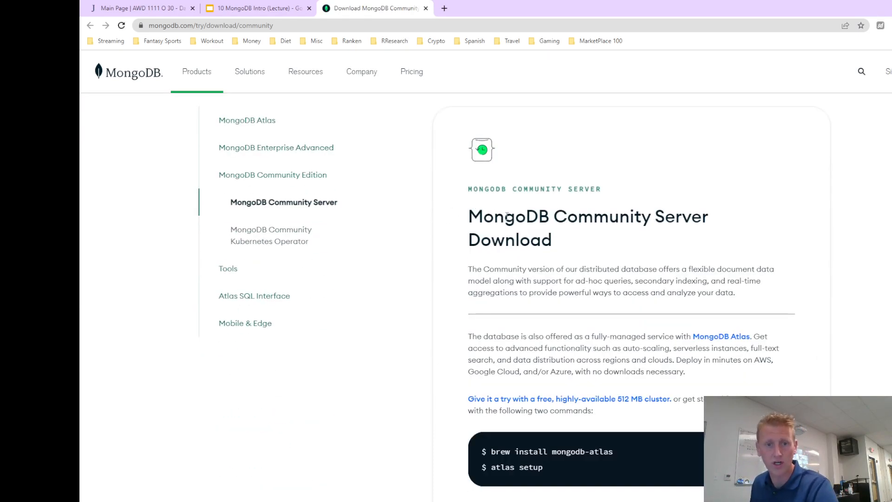
drag(565, 227, 483, 225)
double_click(526, 235)
click(572, 245)
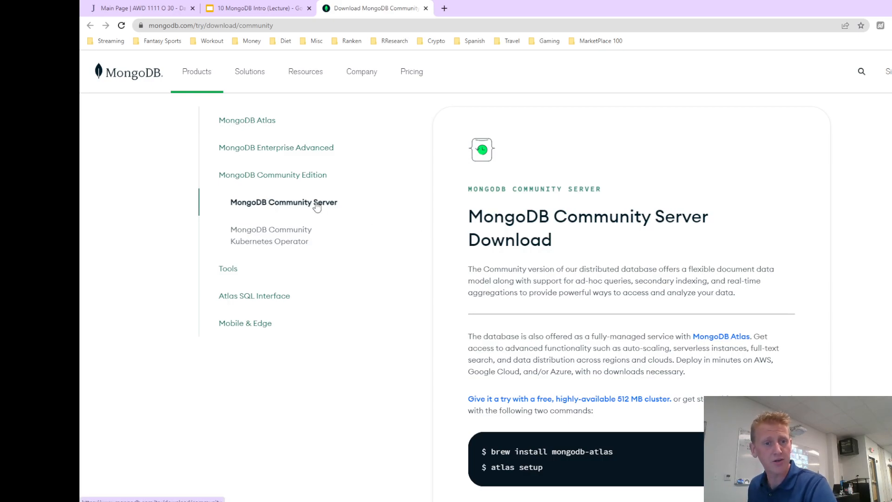
Step: Download and save the 6.0.6 (current) Windows msi installer
scroll(573, 240, down, 4)
scroll(573, 240, down, 2)
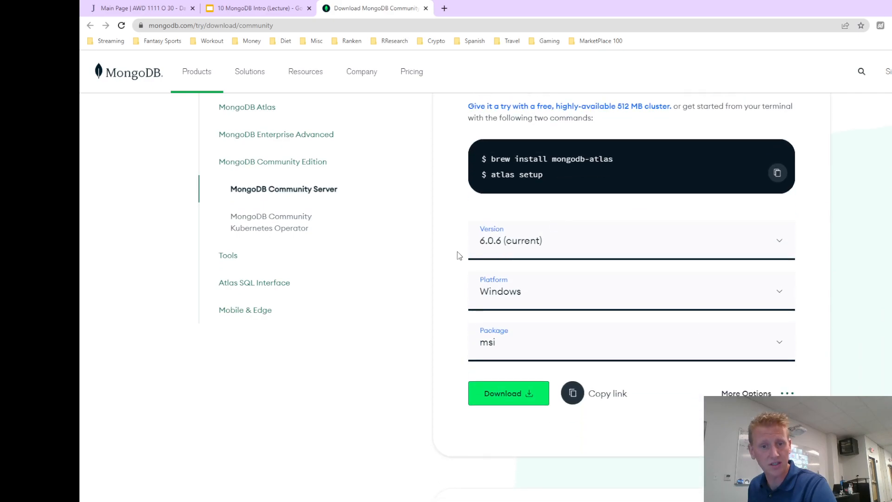
click(780, 242)
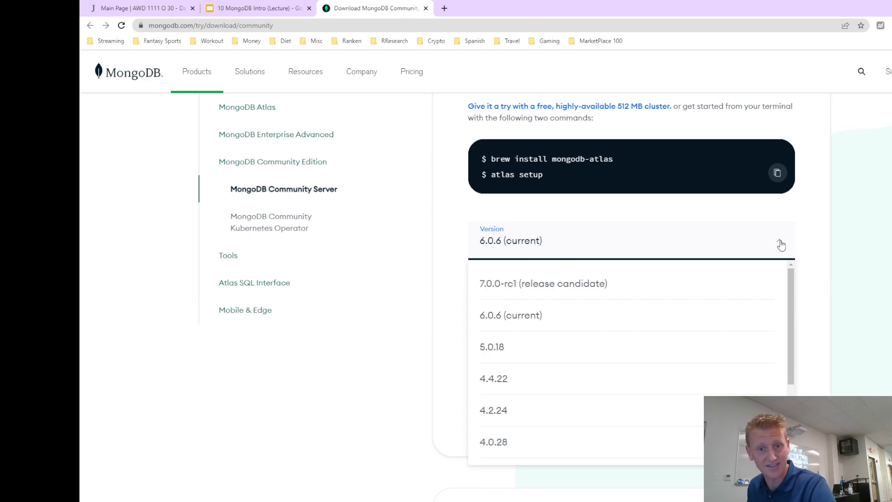
click(781, 245)
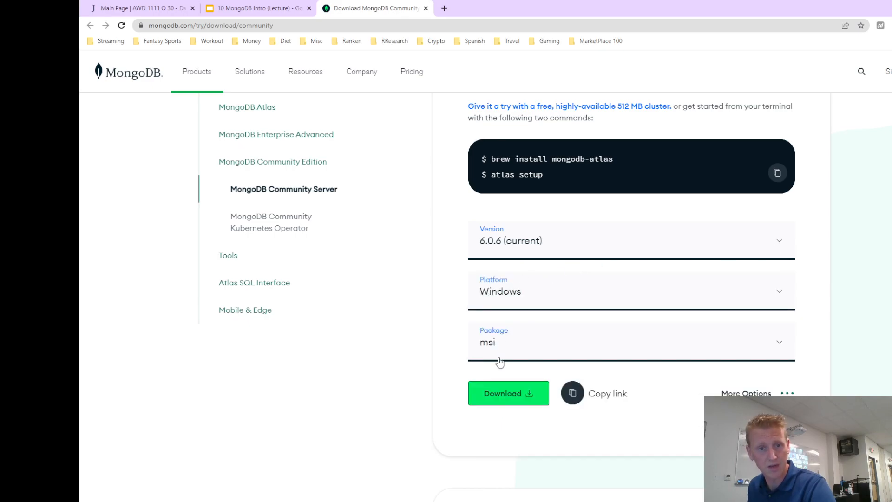
click(491, 395)
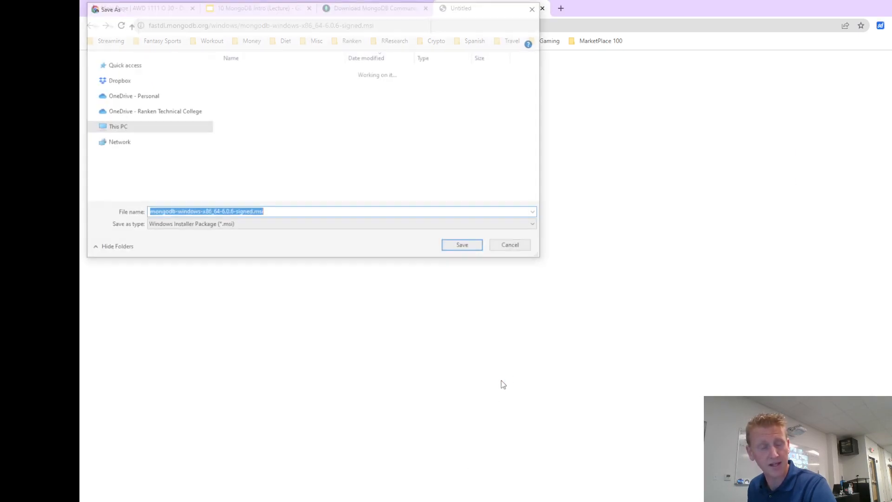
click(464, 249)
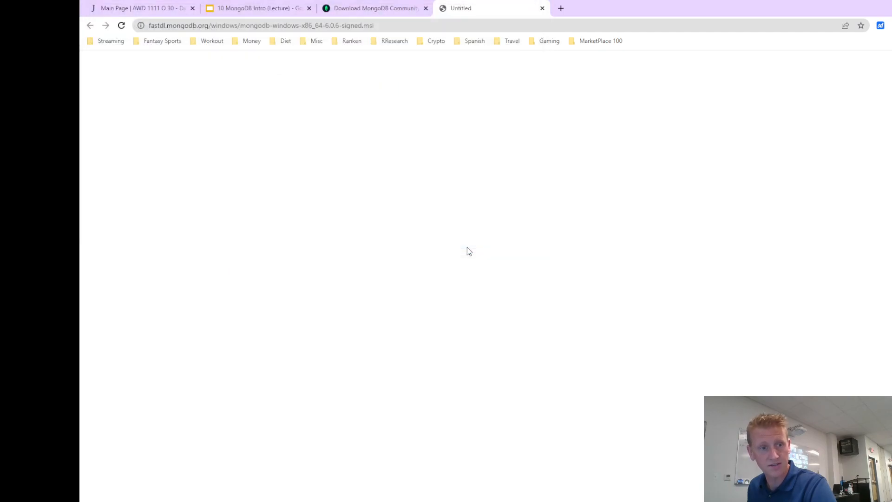
Step: Step through the Community Server, Compass, Shell and Atlas slides, highlighting 'cloud-hosted version of MongoDB'
click(263, 8)
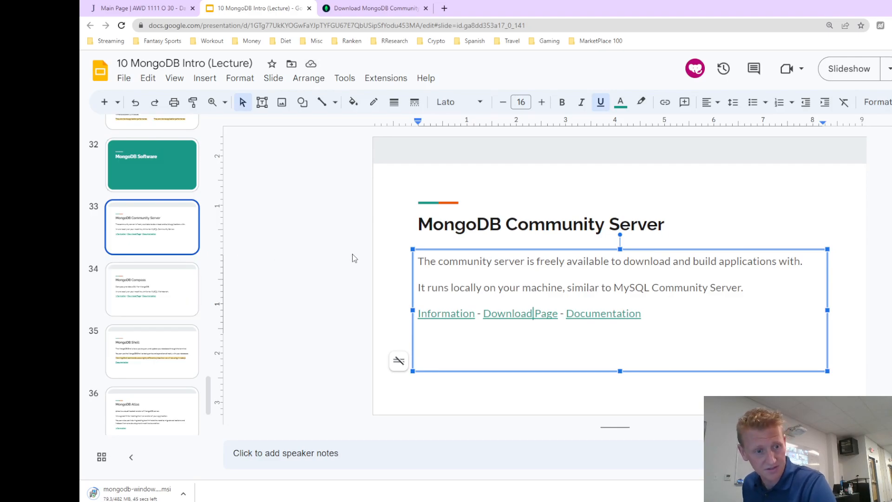
click(182, 290)
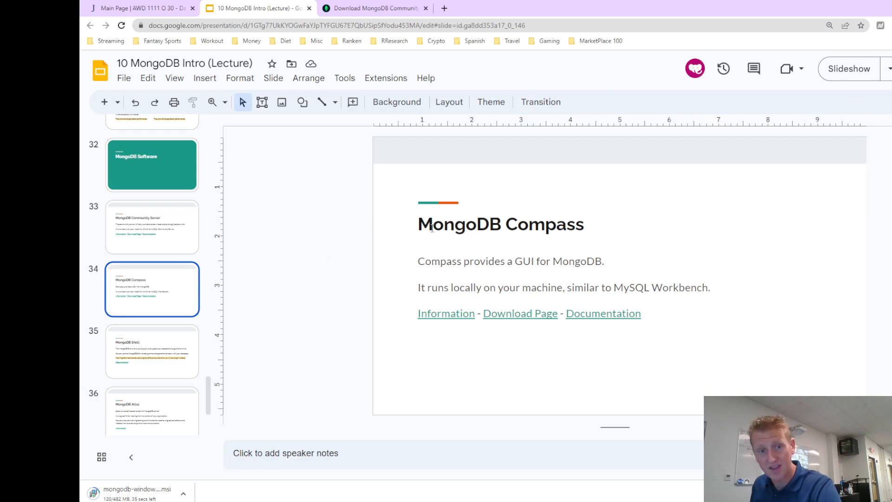
click(175, 228)
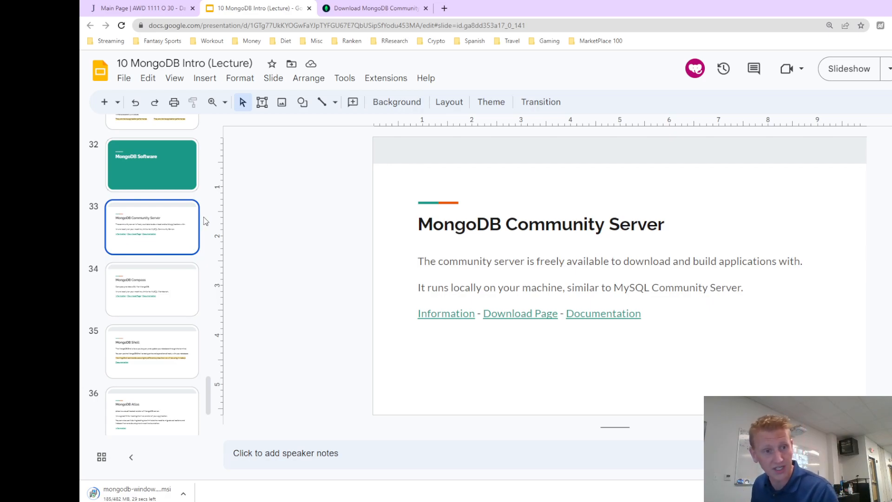
click(167, 272)
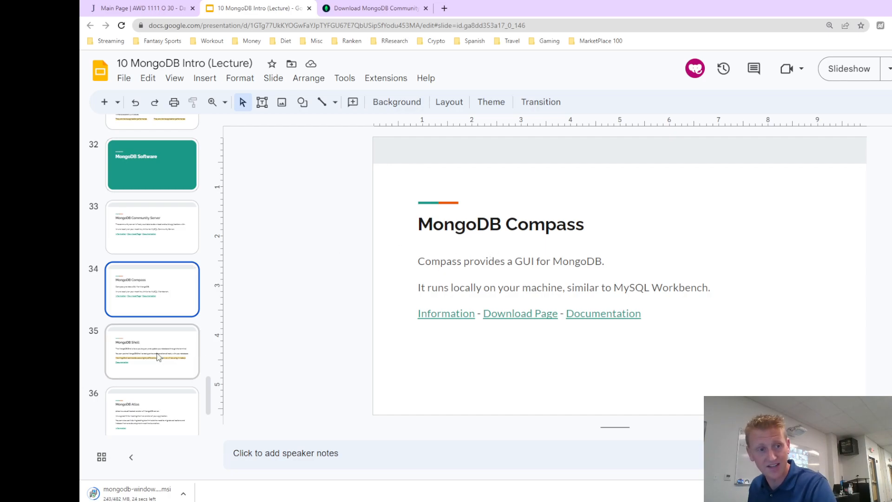
click(158, 357)
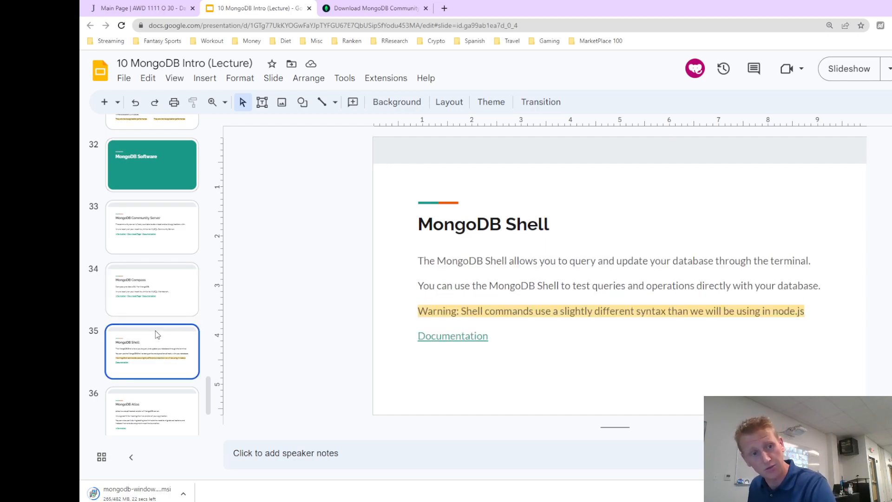
click(157, 298)
click(153, 339)
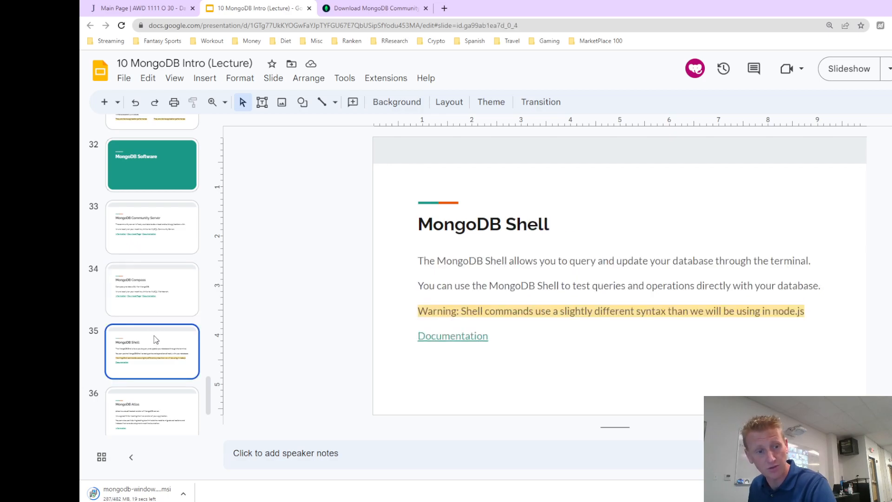
scroll(156, 339, down, 1)
click(149, 359)
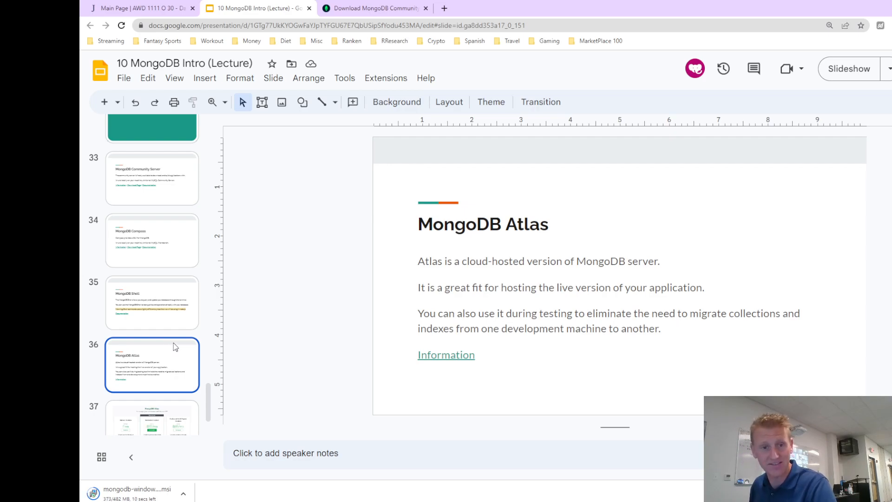
click(424, 261)
drag(466, 261, 624, 260)
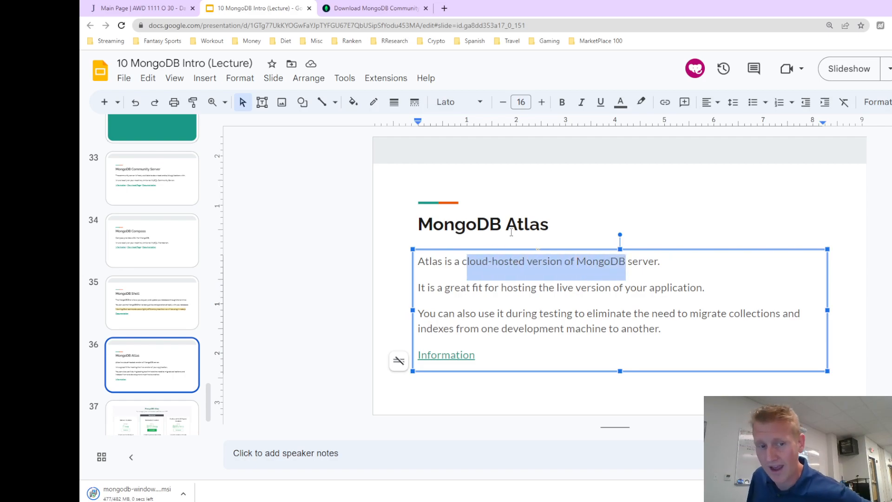
click(490, 311)
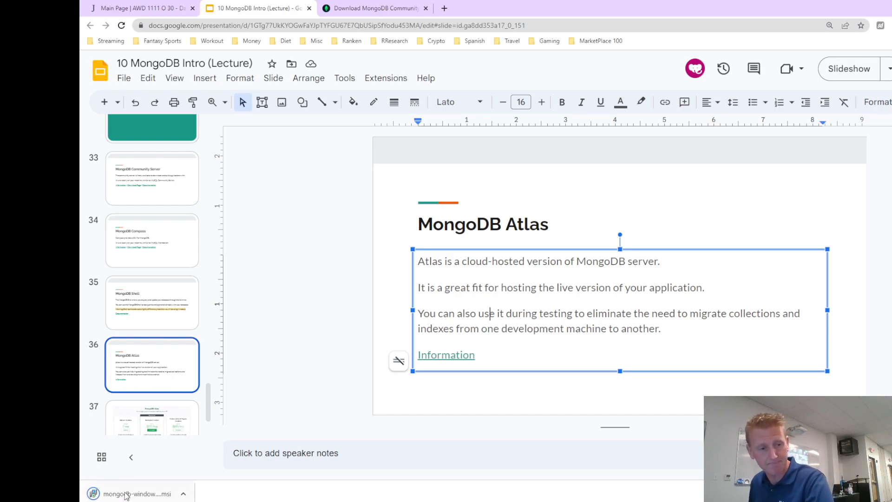
Step: Launch the downloaded MongoDB installer, close the download tab and minimize the browser
click(140, 493)
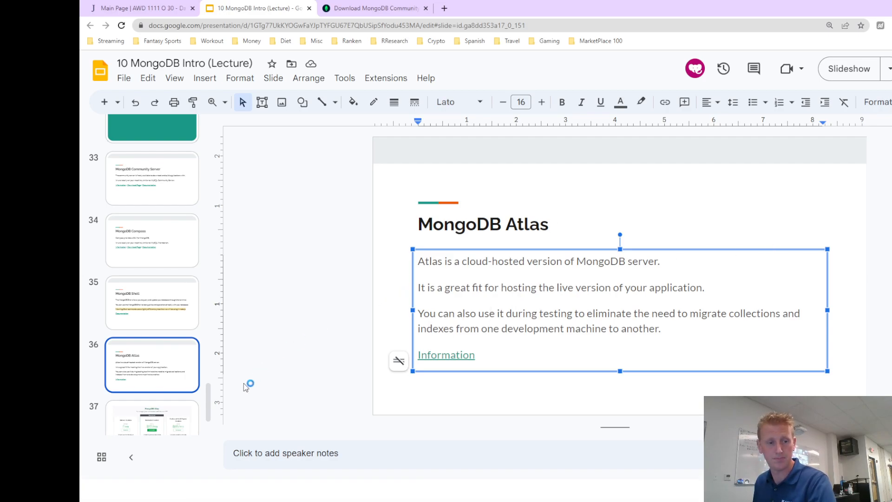
click(176, 177)
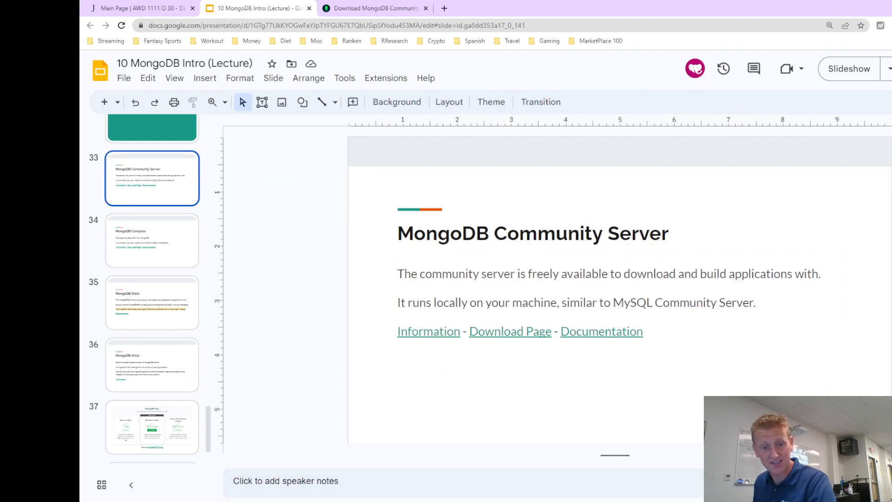
click(547, 493)
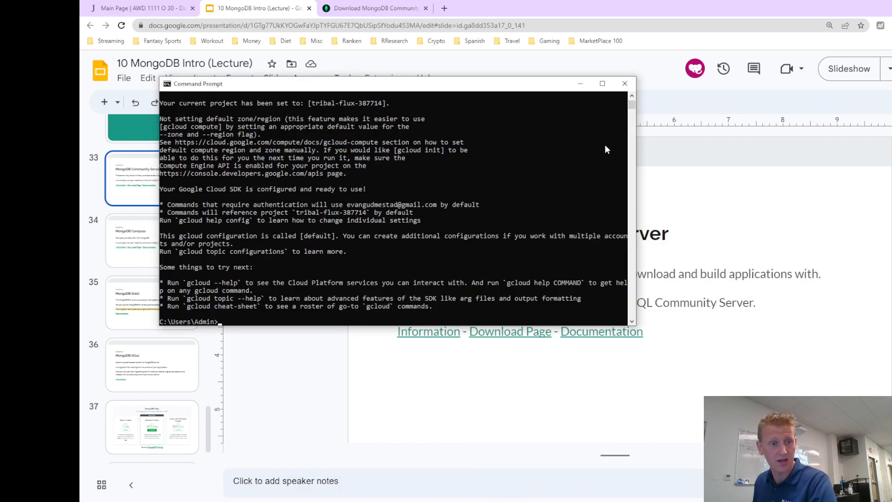
click(627, 77)
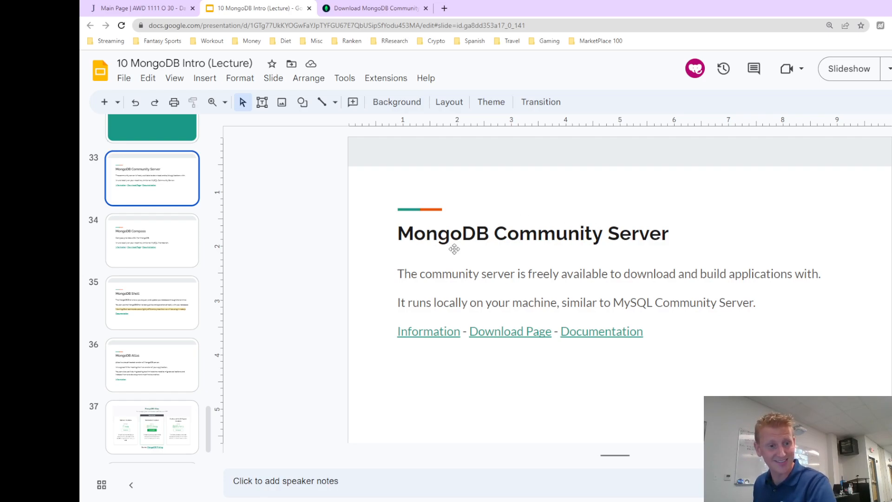
click(403, 12)
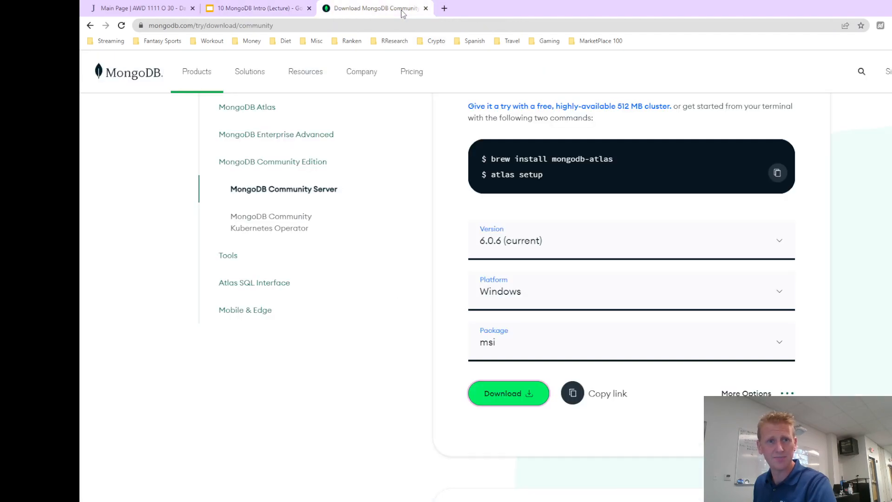
key(ctrl+w)
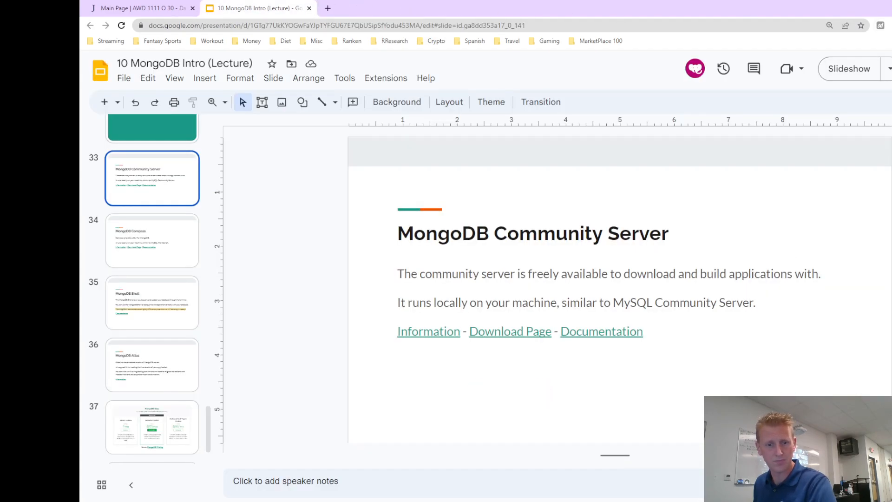
click(891, 7)
click(741, 52)
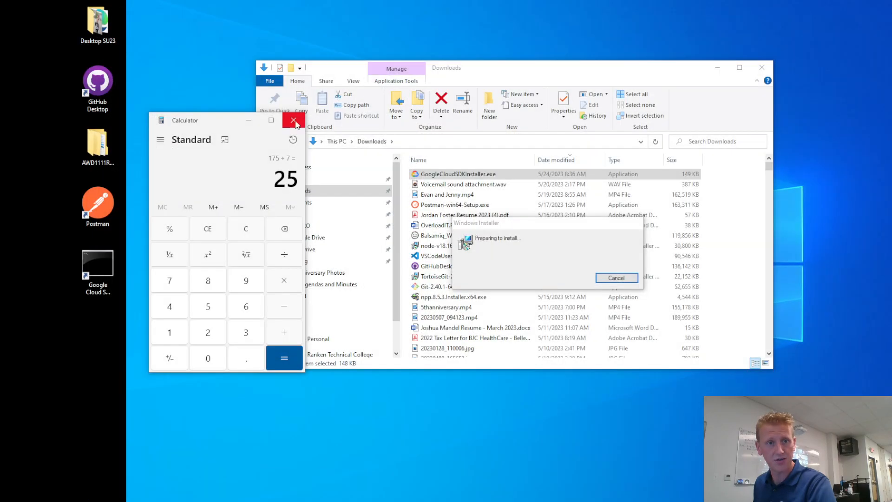
Step: Close the calculator and Downloads folder, then accept the MongoDB licence agreement
click(293, 121)
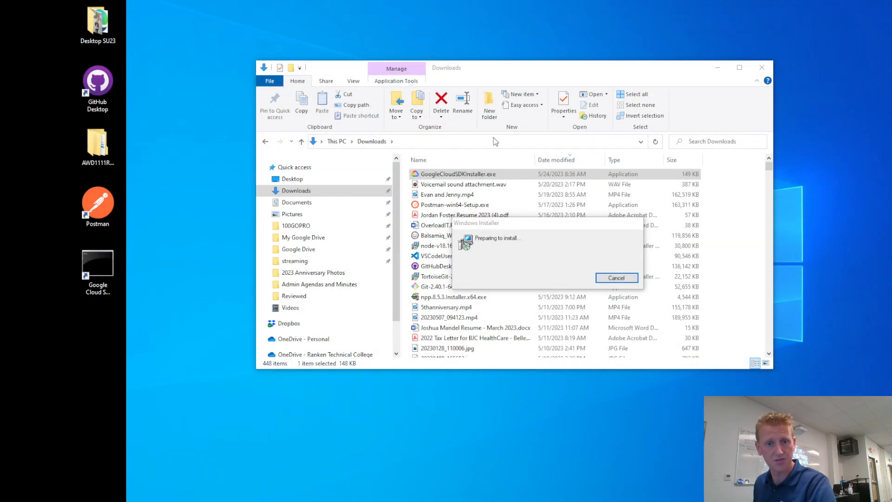
click(762, 67)
drag(547, 218, 521, 221)
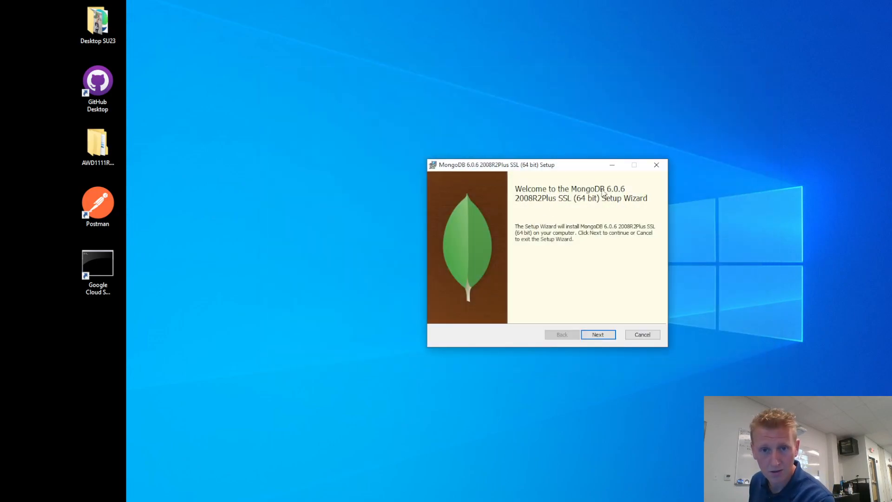
click(602, 342)
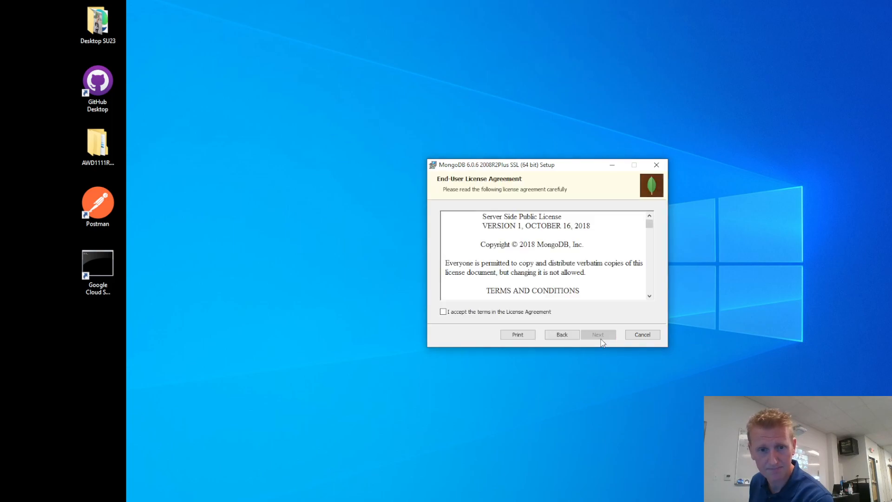
click(501, 311)
click(589, 337)
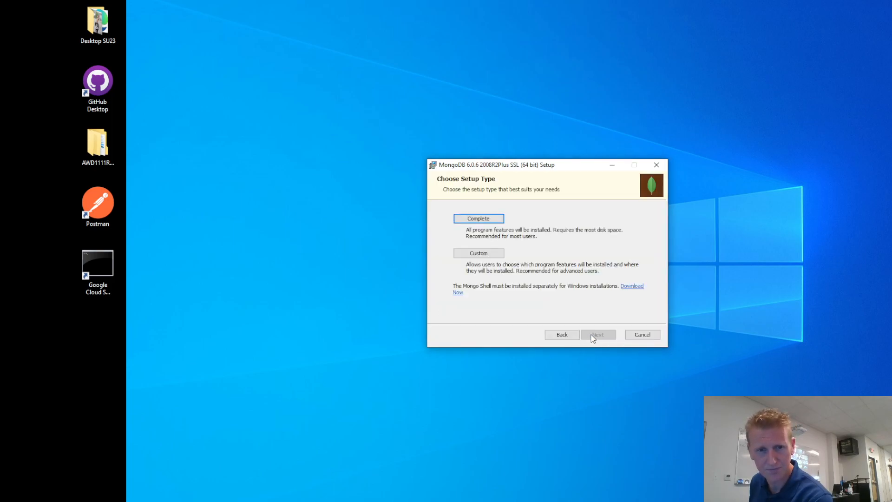
Step: Choose a Complete setup with default service settings and MongoDB Compass included
click(490, 219)
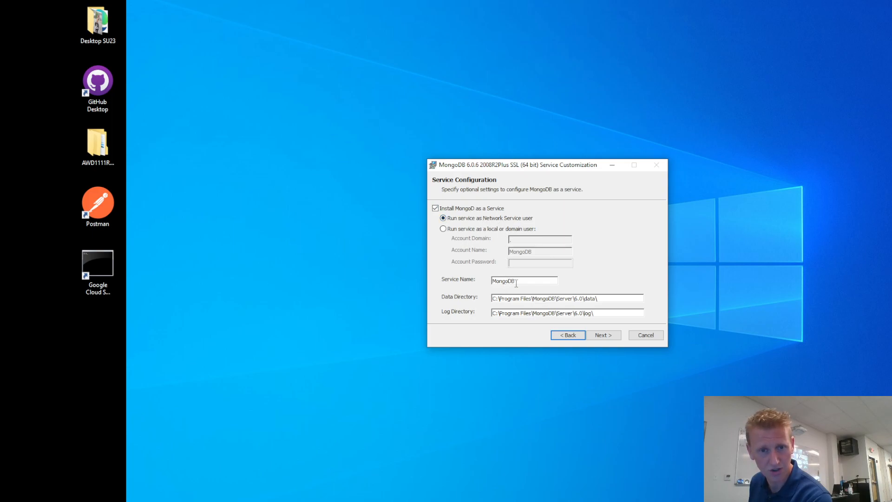
click(598, 335)
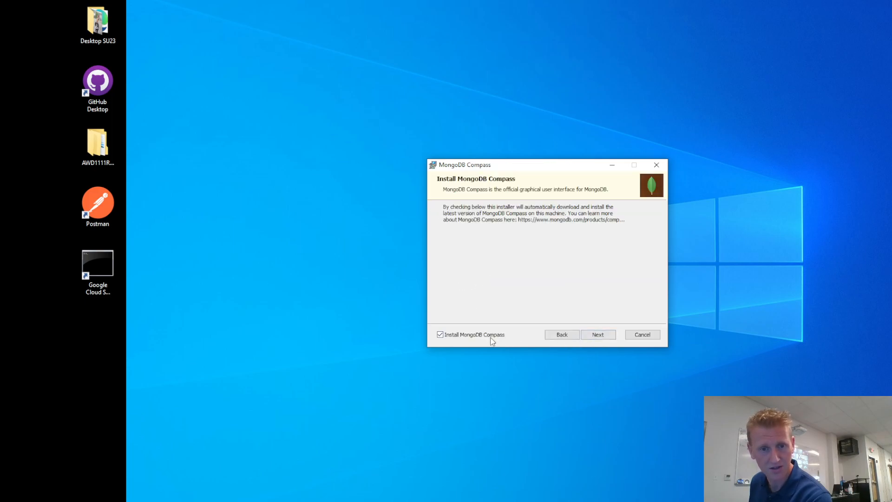
drag(466, 170, 464, 173)
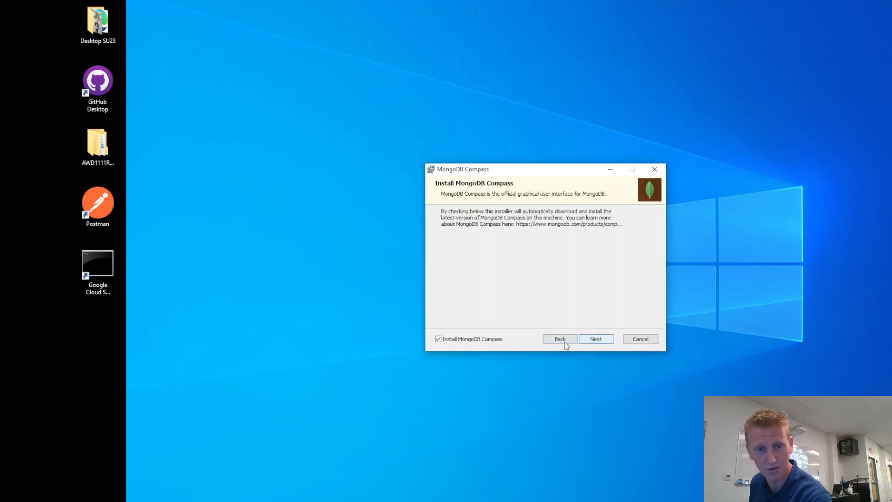
click(595, 339)
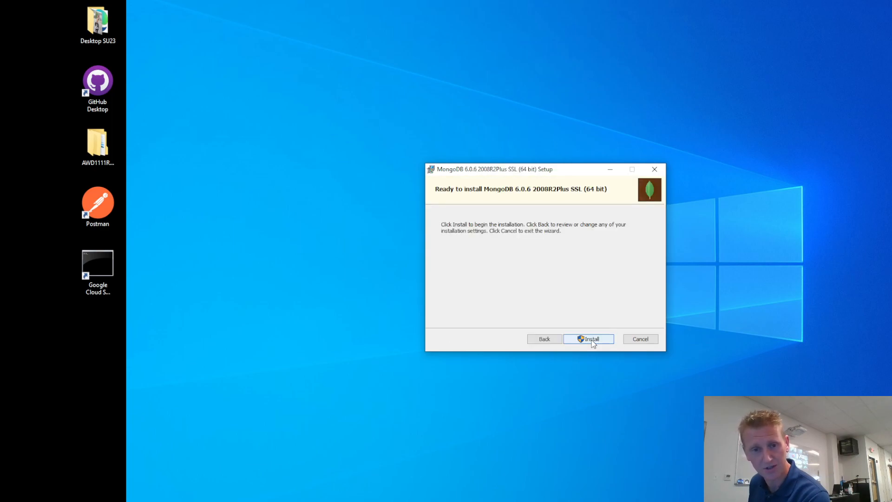
Step: Install MongoDB 6.0.6 and let the wizard launch MongoDB Compass
click(592, 340)
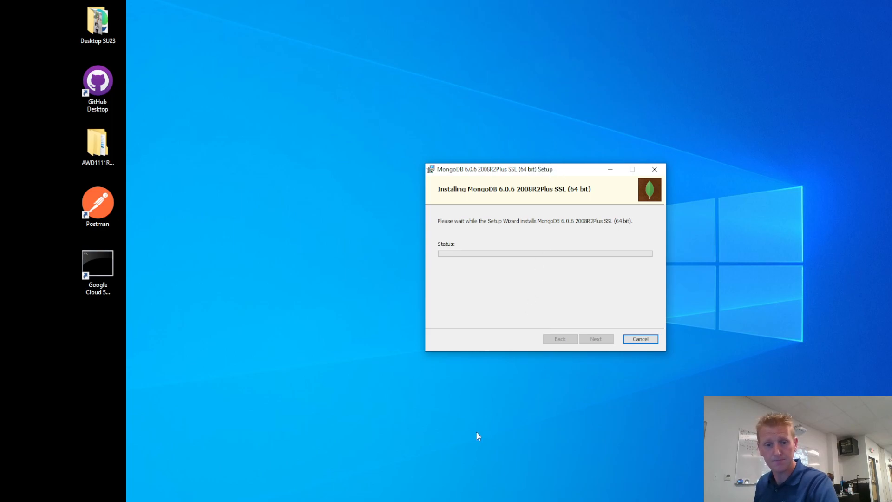
click(496, 501)
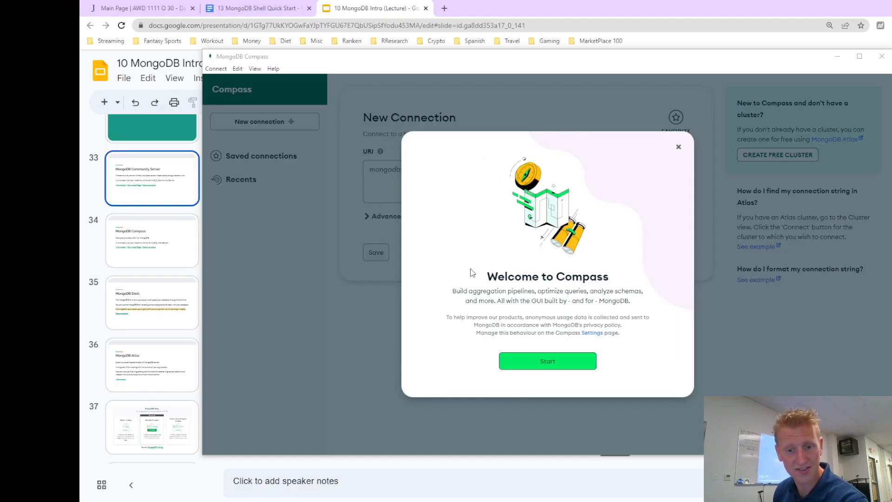
Step: Connect Compass to the local MongoDB server at localhost:27017
click(530, 363)
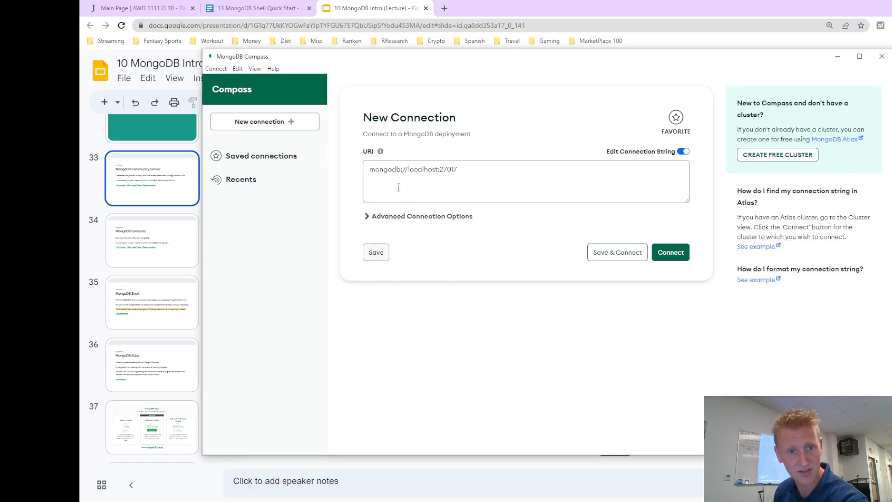
drag(374, 169, 476, 169)
click(476, 169)
double_click(420, 170)
click(681, 255)
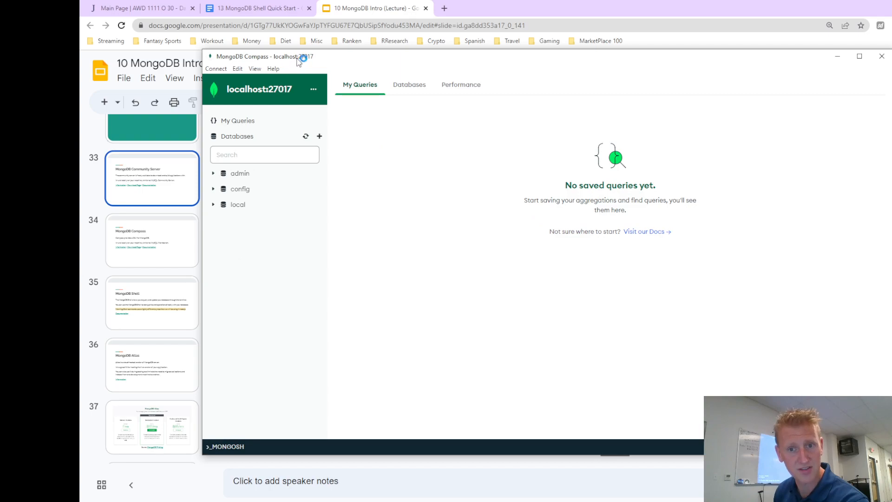
drag(299, 57, 304, 63)
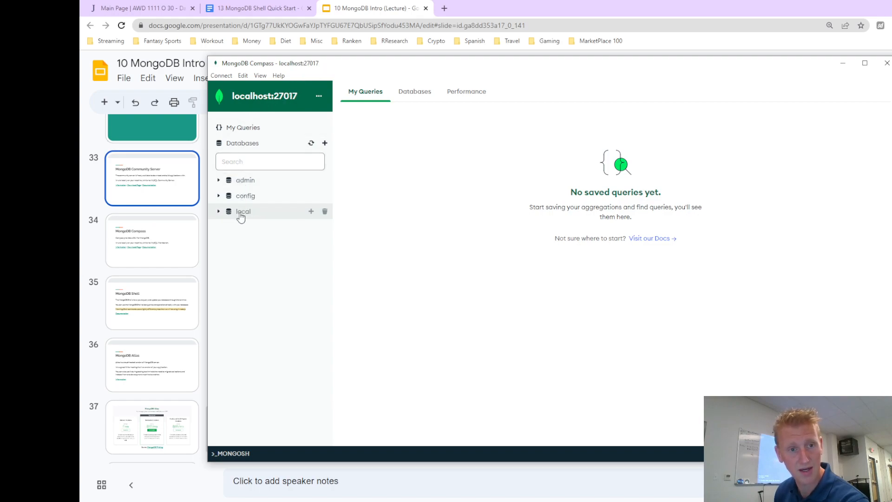
Step: Browse the admin, config and local databases and view the startup_log document
click(247, 183)
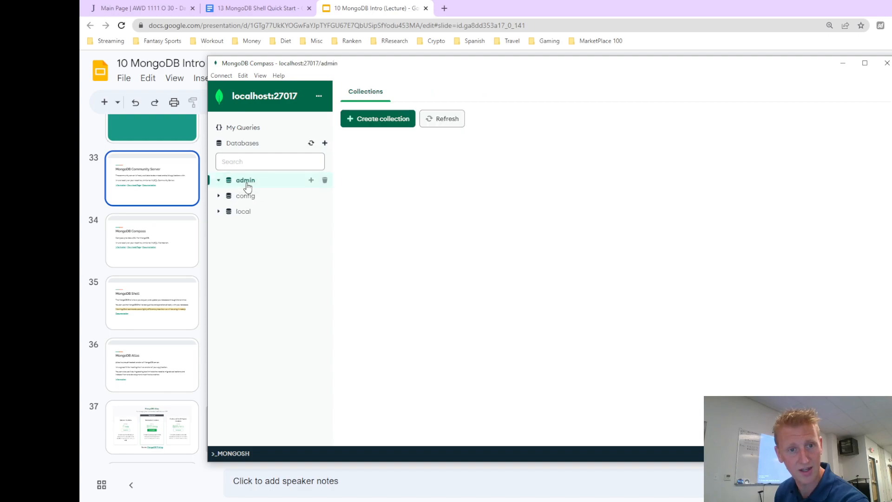
click(247, 198)
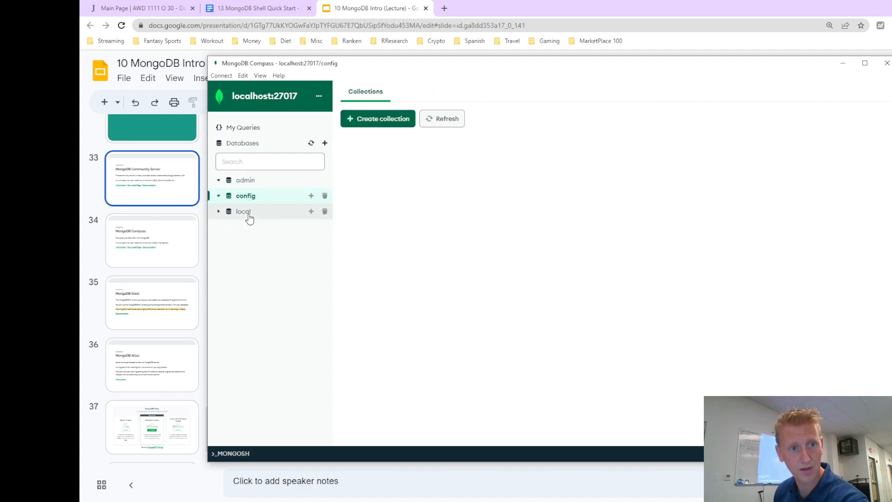
click(249, 215)
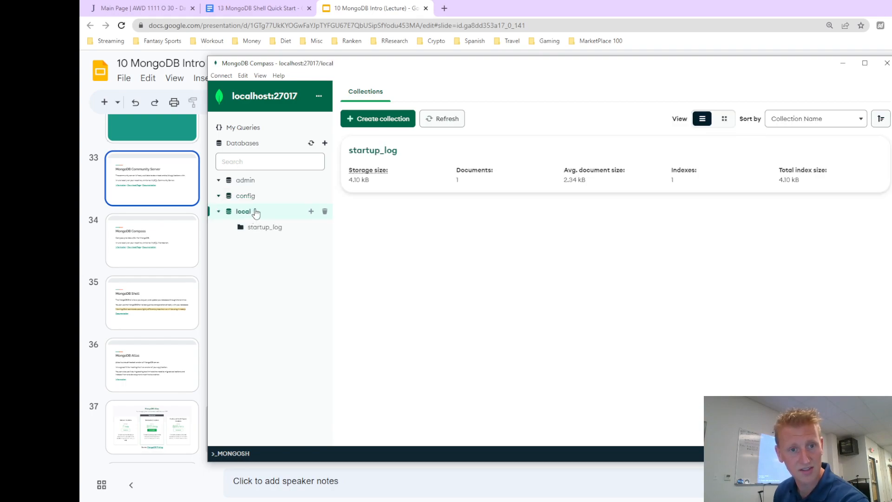
click(375, 151)
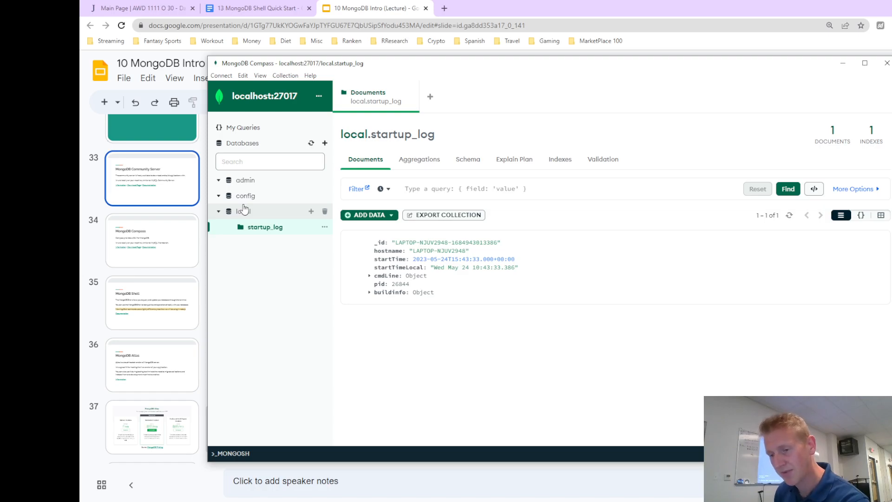
click(219, 213)
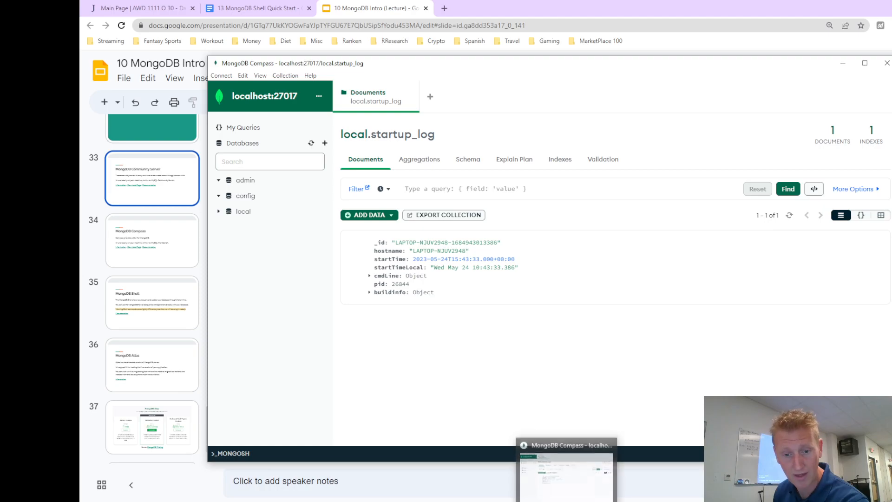
Step: Finish the MongoDB setup wizard and close MongoDB Compass
click(567, 501)
right_click(566, 500)
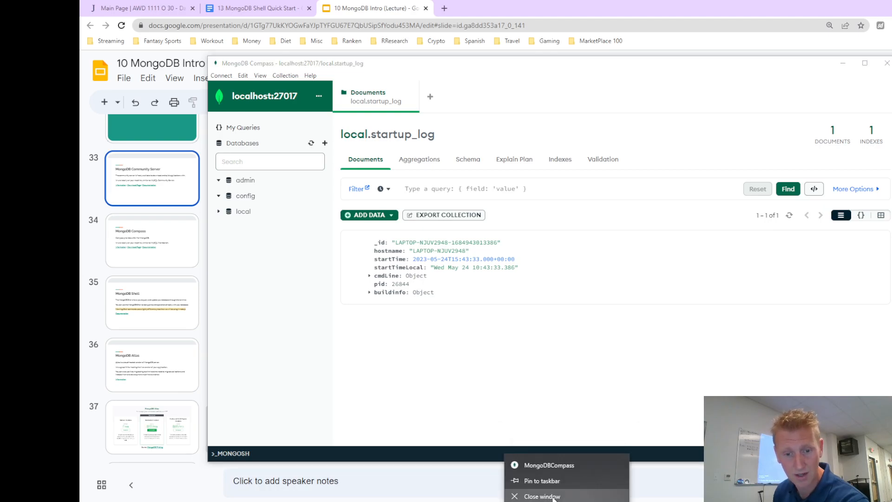
click(550, 482)
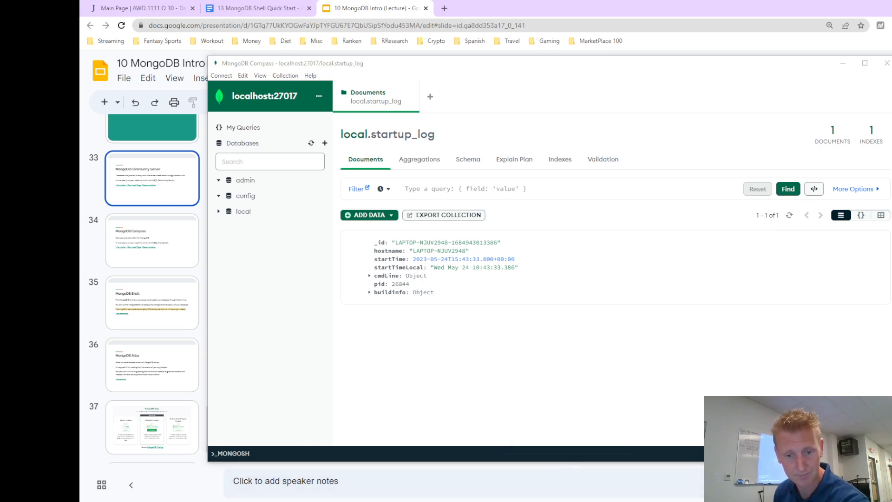
click(552, 499)
click(593, 338)
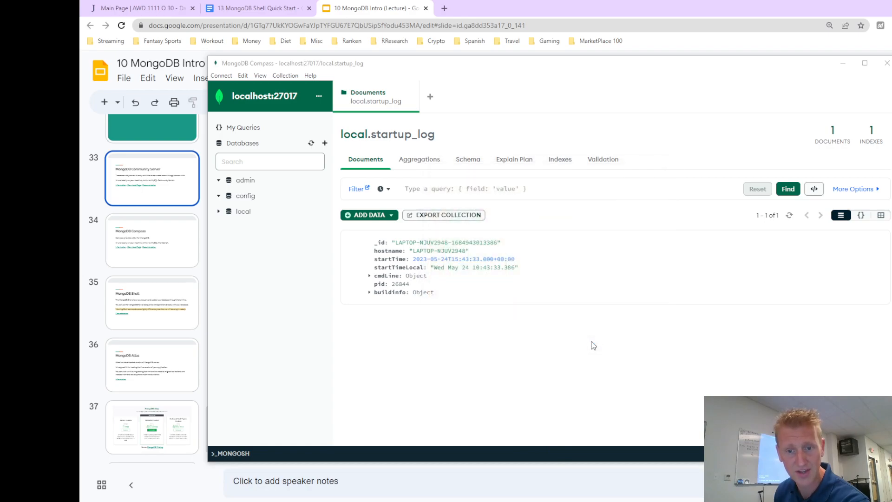
click(887, 63)
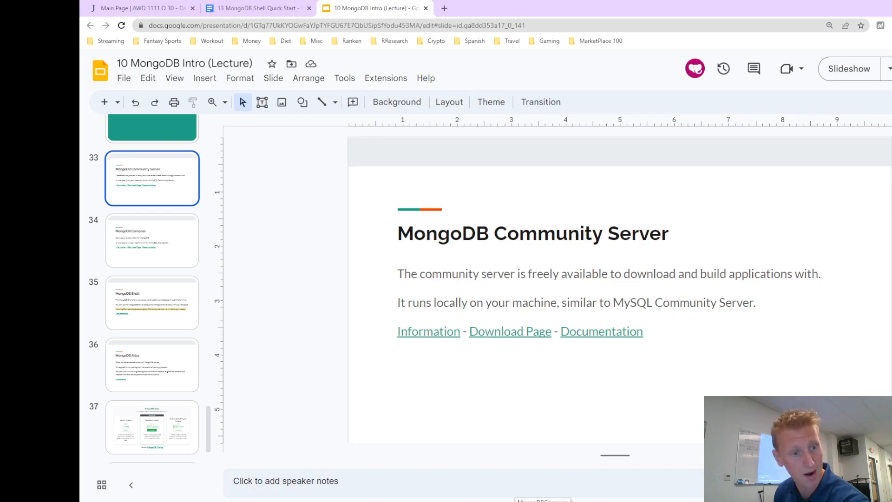
Step: Follow the MongoDB Shell slide's Documentation link to the Install mongosh page
click(153, 296)
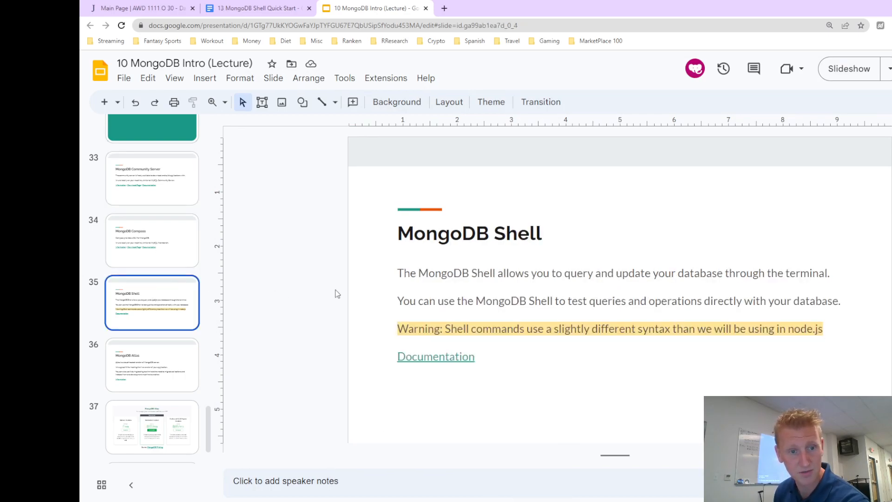
click(432, 359)
click(456, 390)
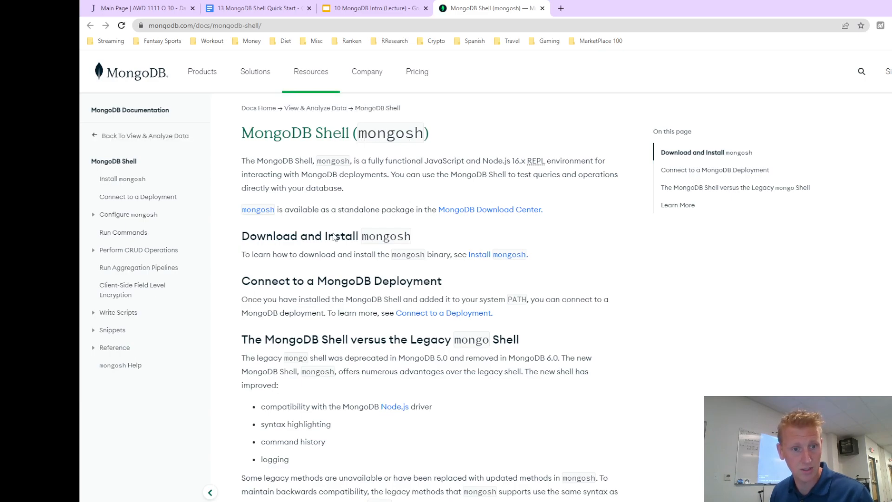
click(509, 262)
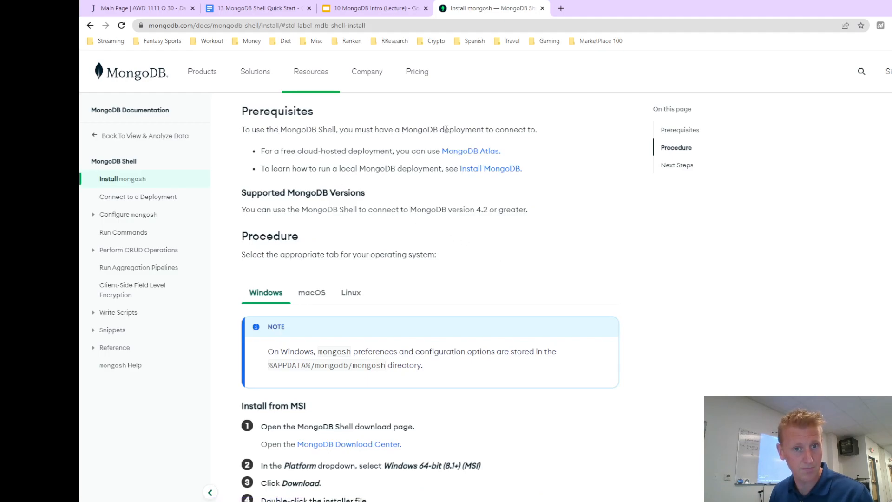
Step: Highlight the Prerequisites text and open the MongoDB Atlas link in a new tab
drag(280, 130, 372, 149)
click(372, 149)
drag(348, 150, 331, 140)
click(355, 151)
click(326, 134)
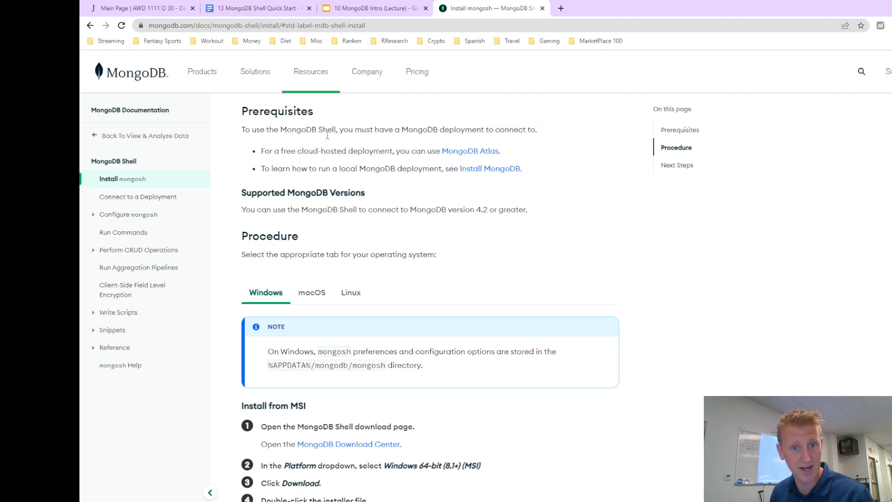
right_click(475, 153)
click(487, 155)
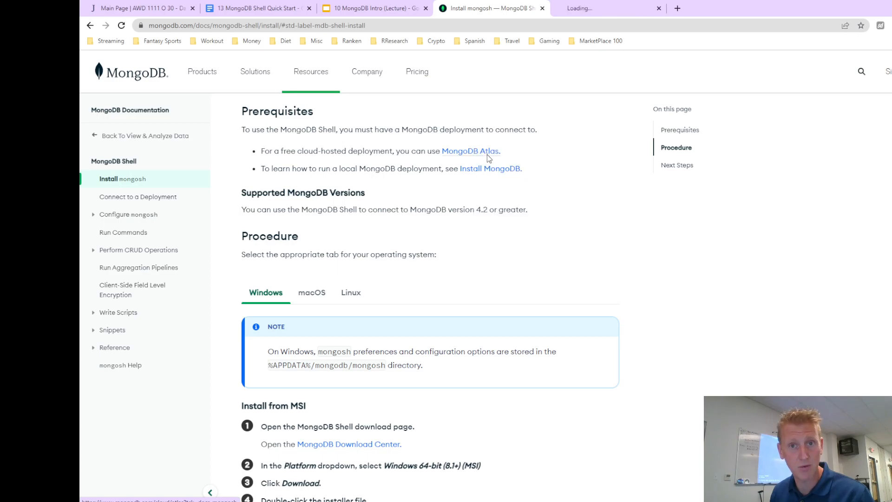
Step: View the Atlas Try Free sign-up form, then close that tab
click(604, 9)
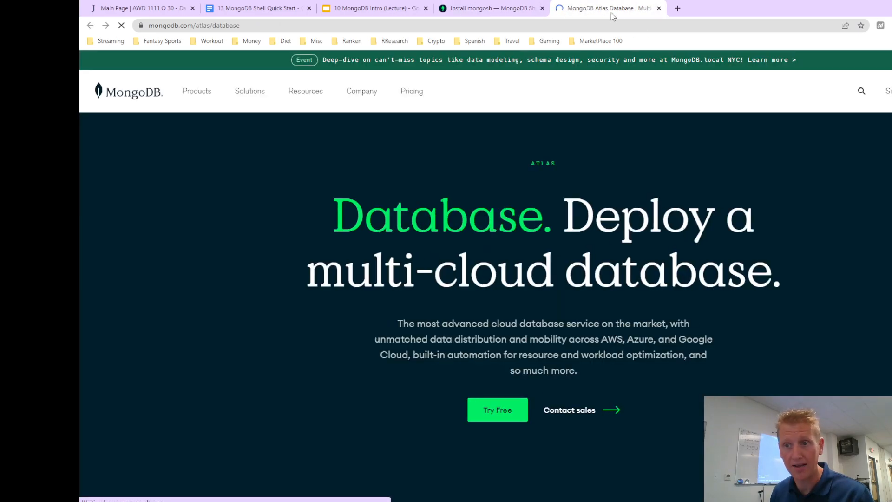
click(498, 409)
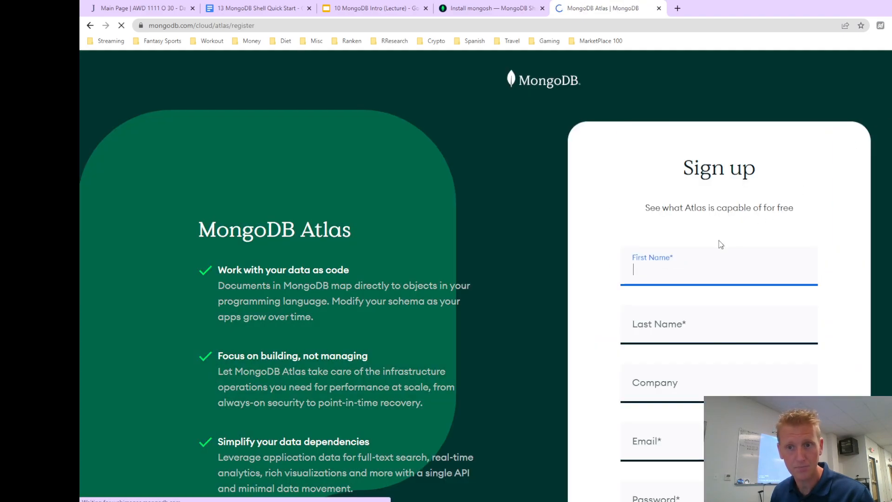
scroll(718, 240, down, 2)
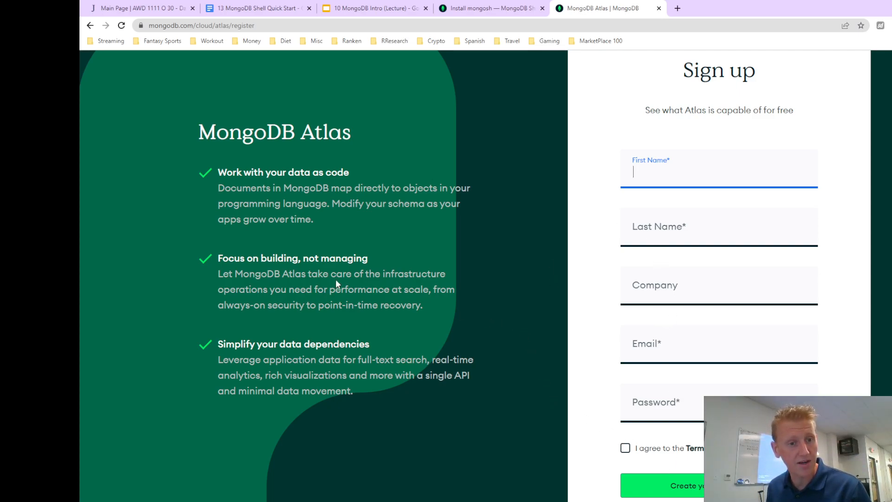
click(499, 322)
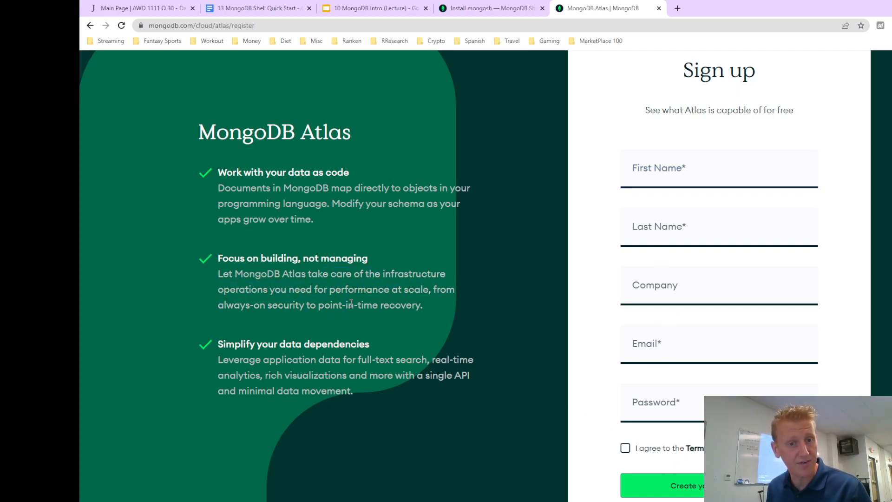
middle_click(600, 11)
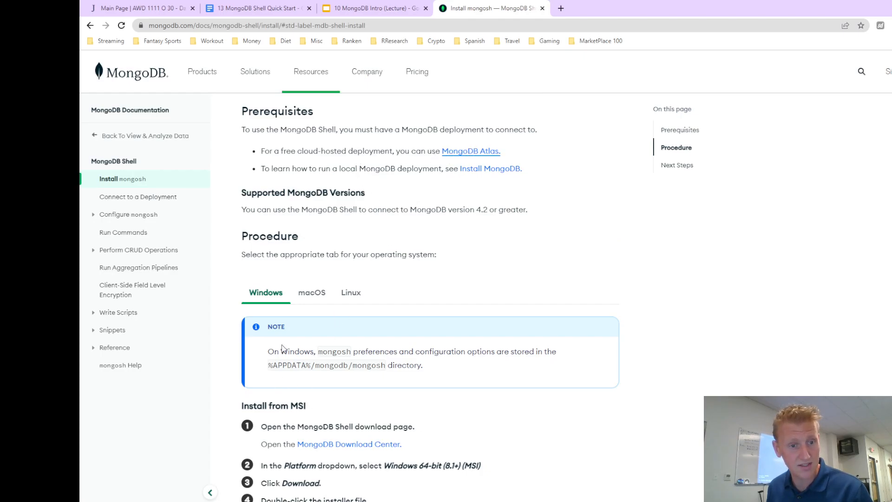
Step: Open the MongoDB Download Center from the Install mongosh page
scroll(271, 263, down, 3)
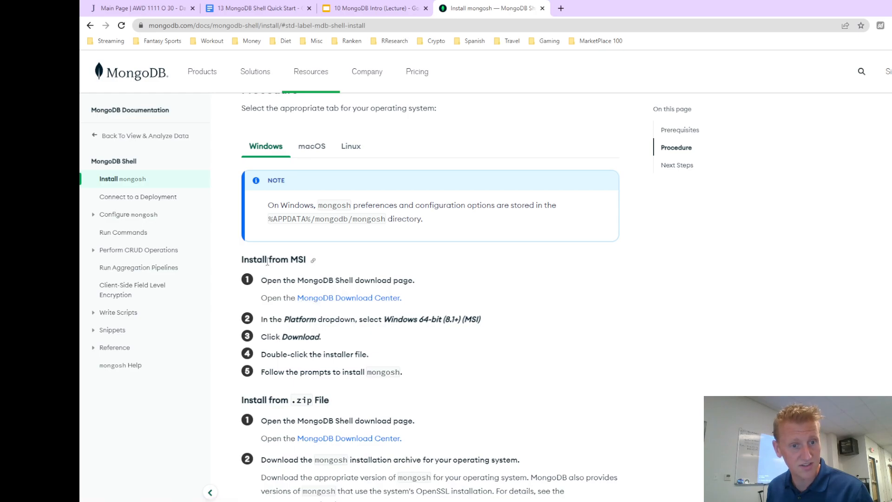
drag(268, 259, 299, 260)
click(324, 298)
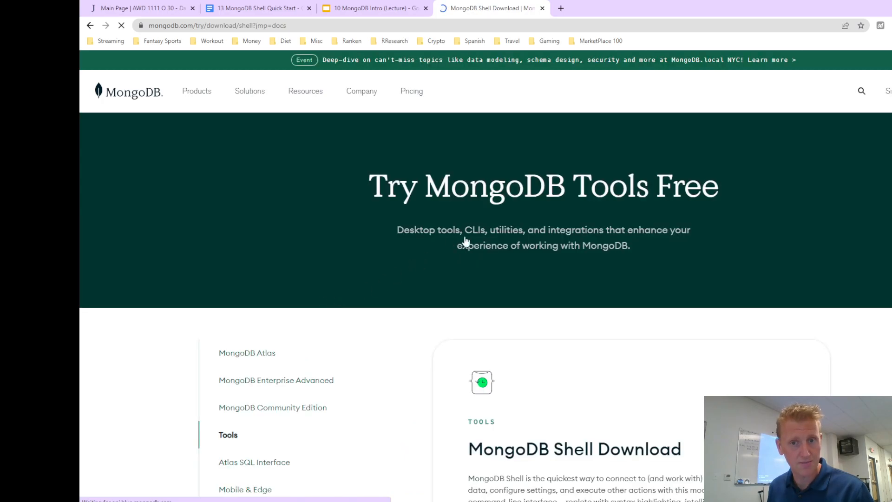
Step: Download and save the mongosh 1.9.0 Windows 64-bit zip, then show it in its folder
scroll(538, 262, down, 7)
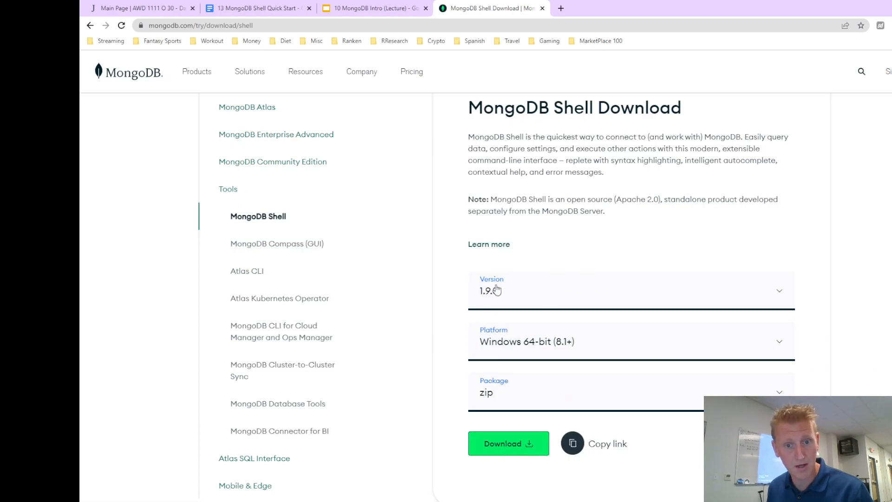
click(513, 442)
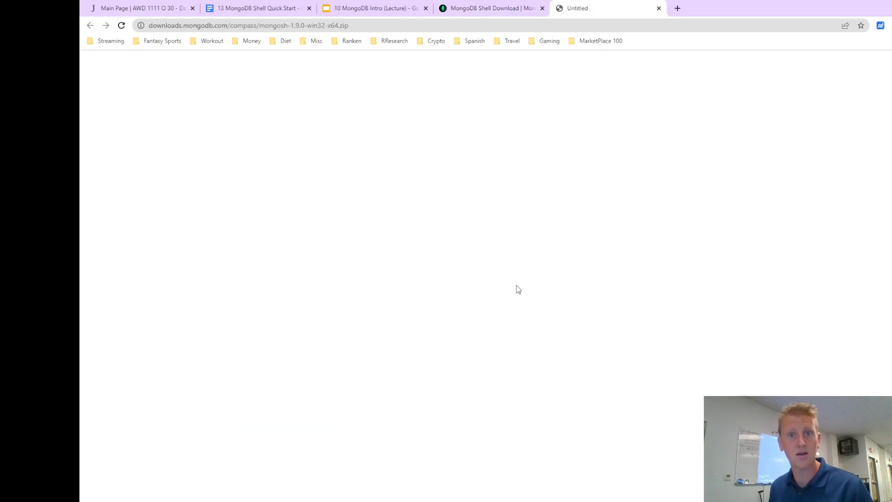
click(457, 247)
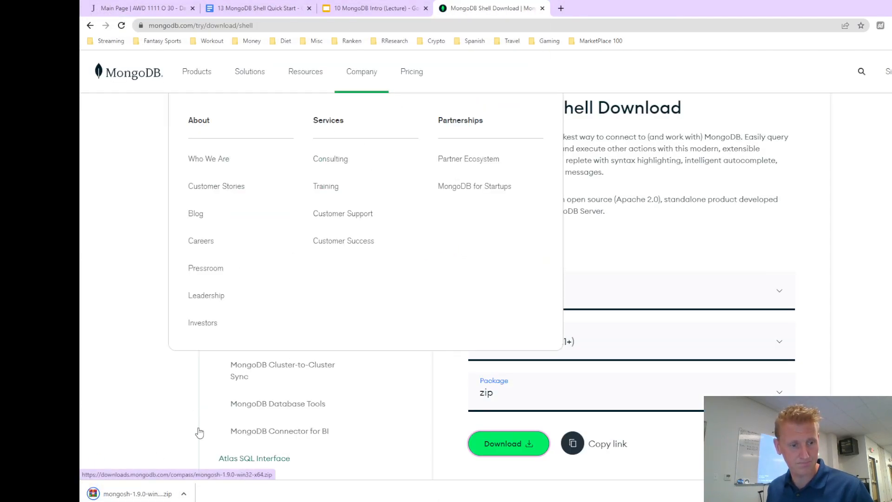
click(184, 493)
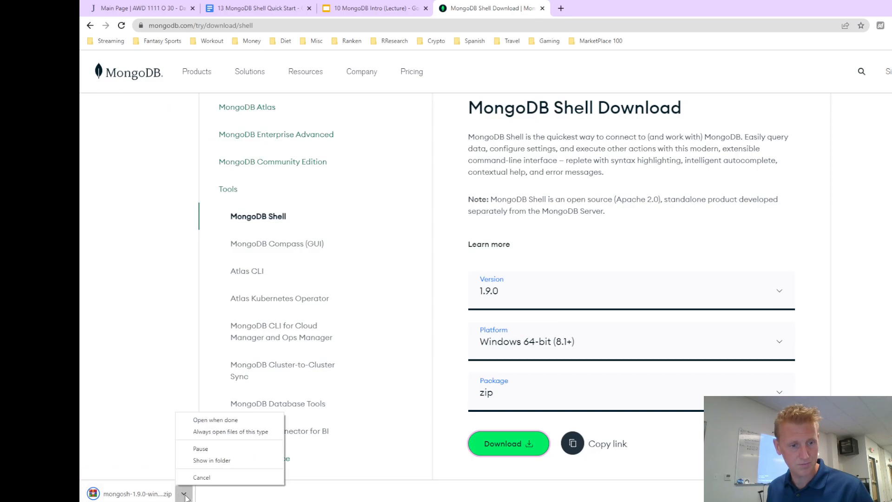
click(211, 460)
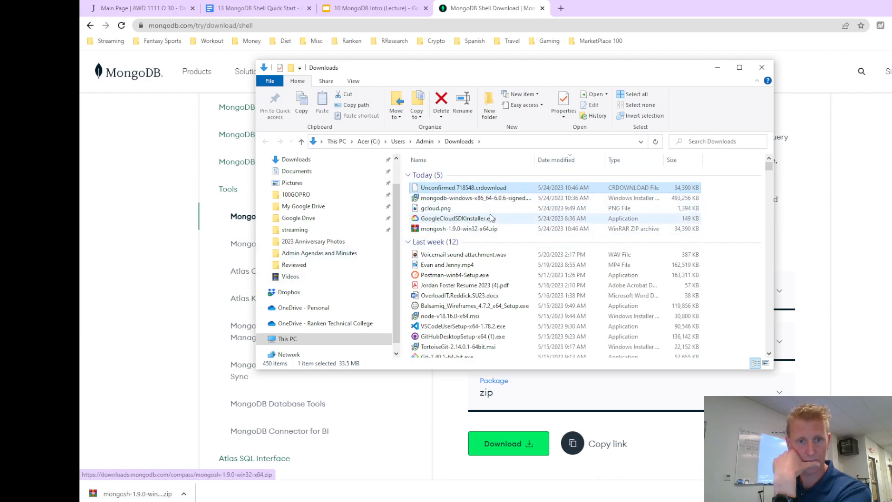
Step: Open mongosh-1.9.0-win32-x64.zip in WinRAR and extract it to a mongosh-1.9.0-win32-x64 folder in Downloads
click(470, 230)
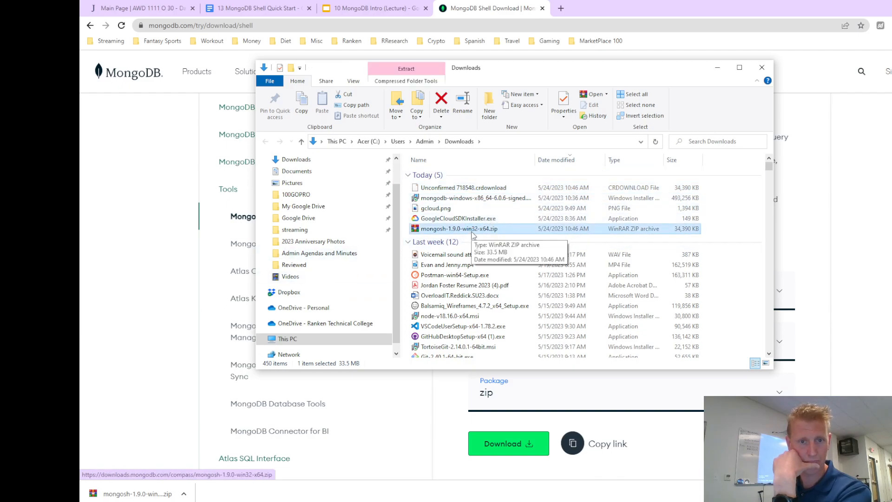
click(160, 493)
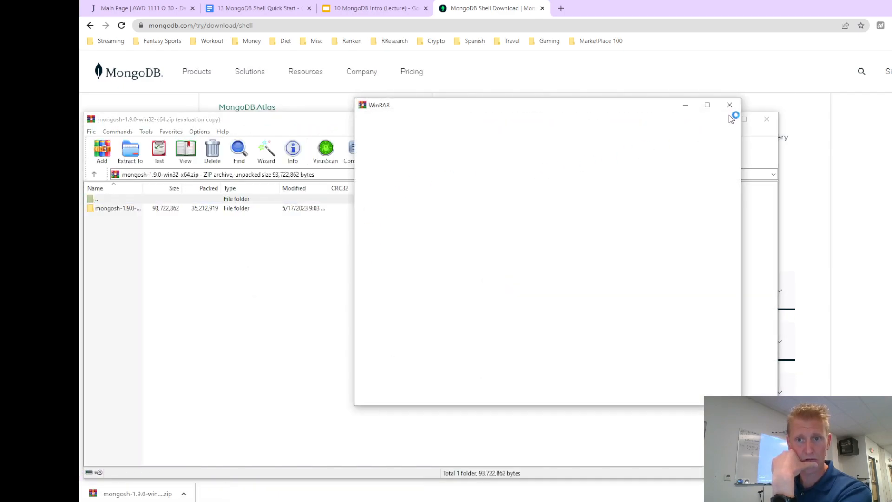
click(730, 106)
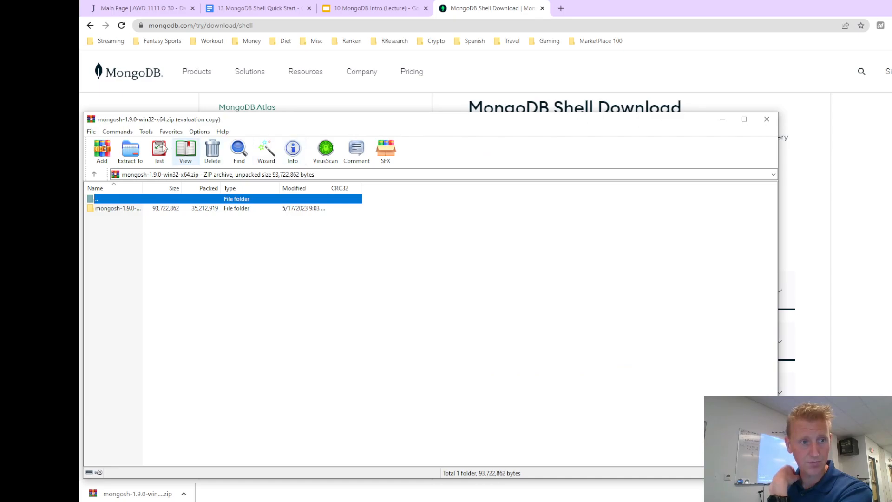
drag(219, 118, 270, 110)
click(178, 142)
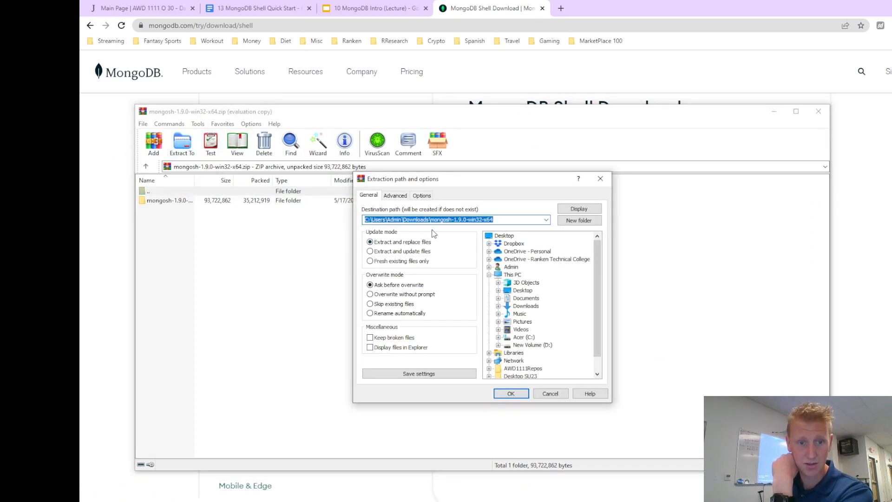
click(433, 221)
drag(433, 222, 494, 221)
click(505, 219)
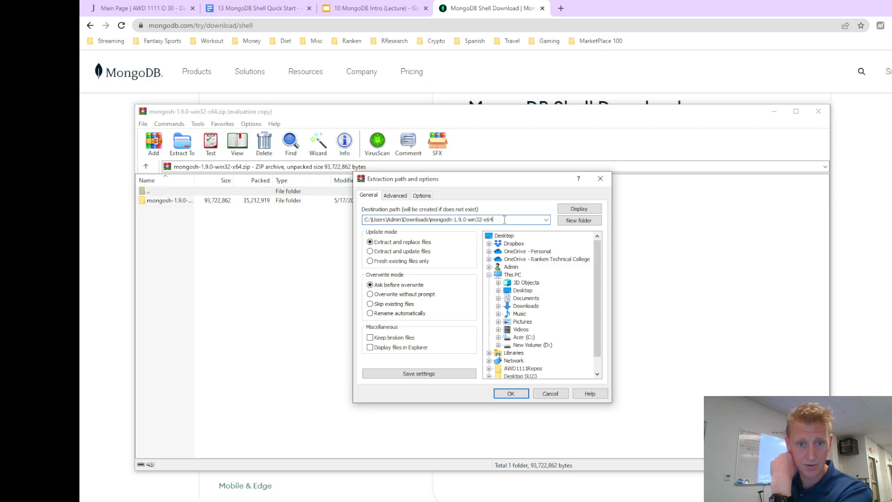
click(510, 394)
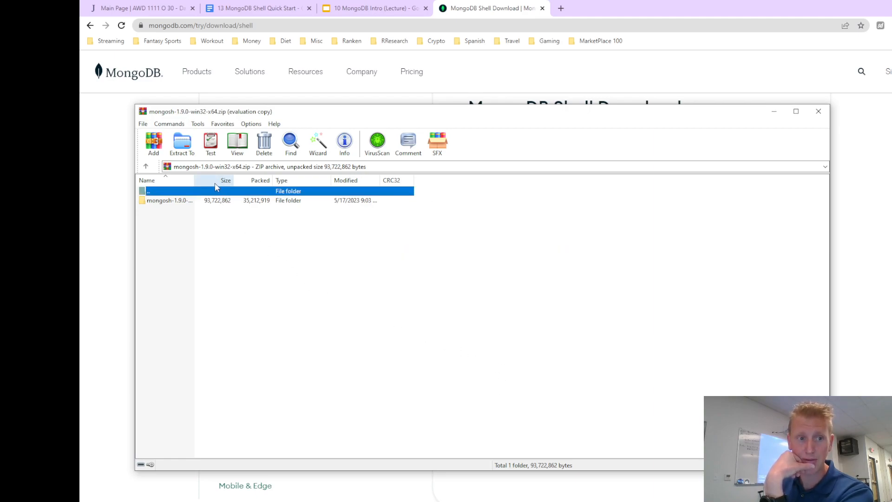
Step: Close the WinRAR archive window and bring the Downloads folder with the extracted folder forward
drag(196, 178, 303, 178)
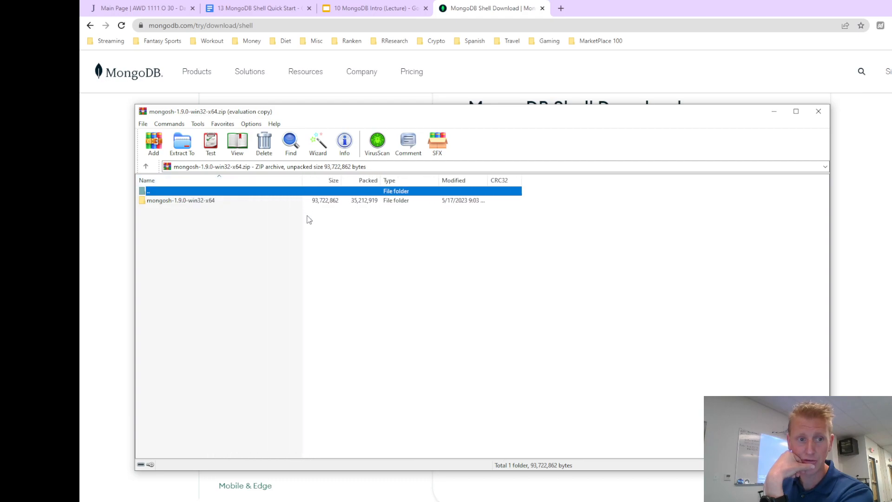
click(377, 285)
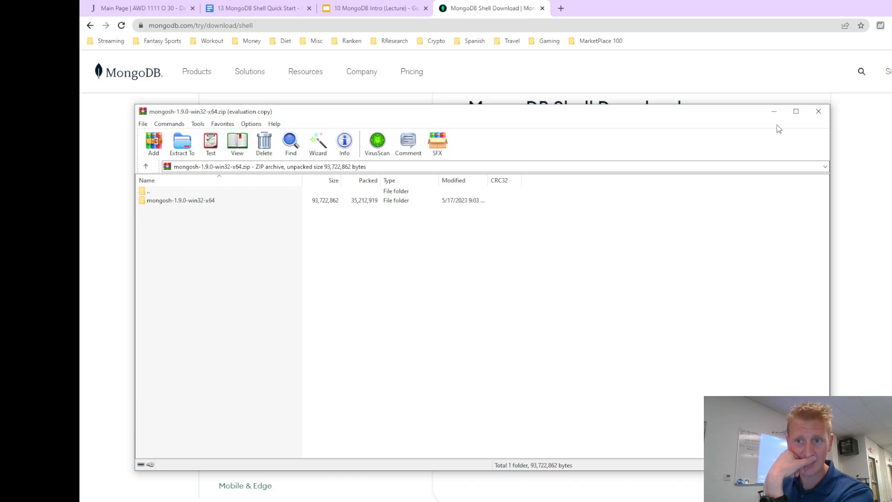
click(817, 116)
click(363, 501)
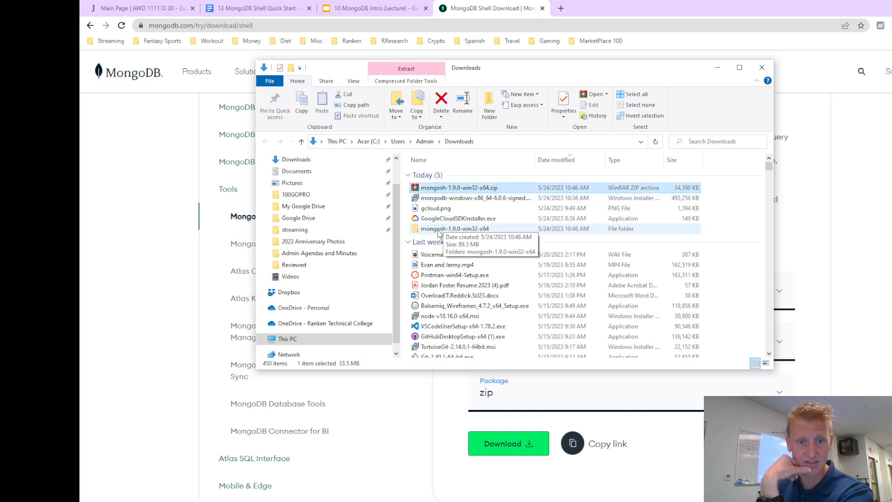
Step: Open the extracted mongosh-1.9.0-win32-x64 folder, its inner folder of the same name, then bin
click(439, 229)
double_click(441, 230)
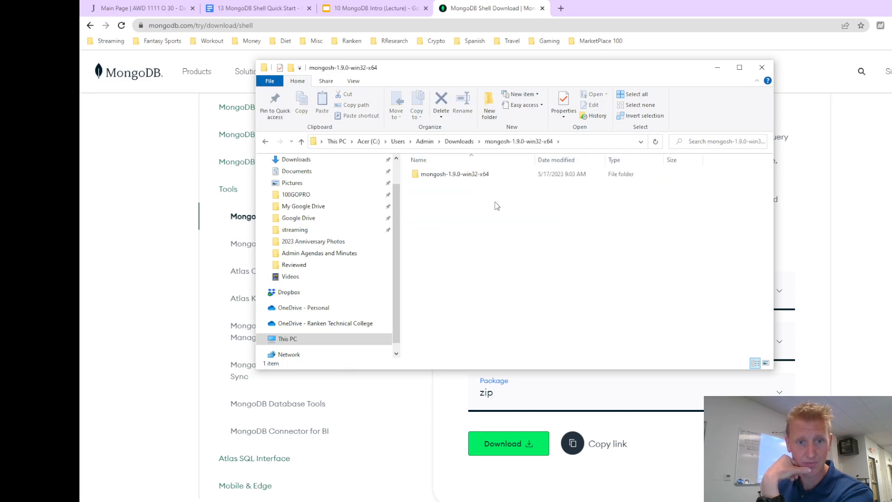
click(479, 180)
double_click(476, 176)
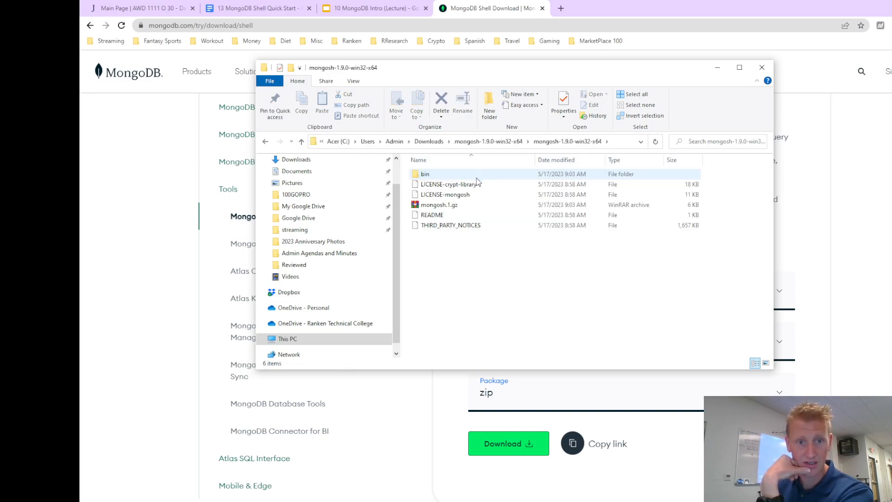
drag(450, 302, 453, 182)
click(466, 296)
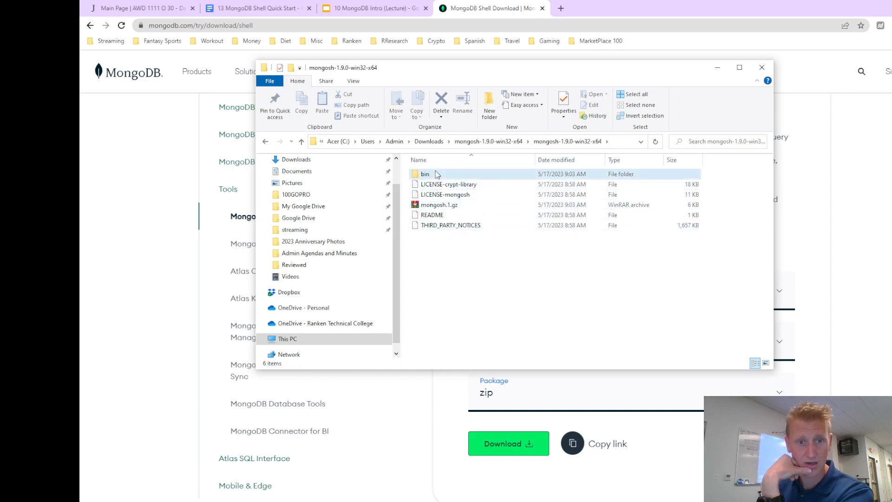
double_click(425, 174)
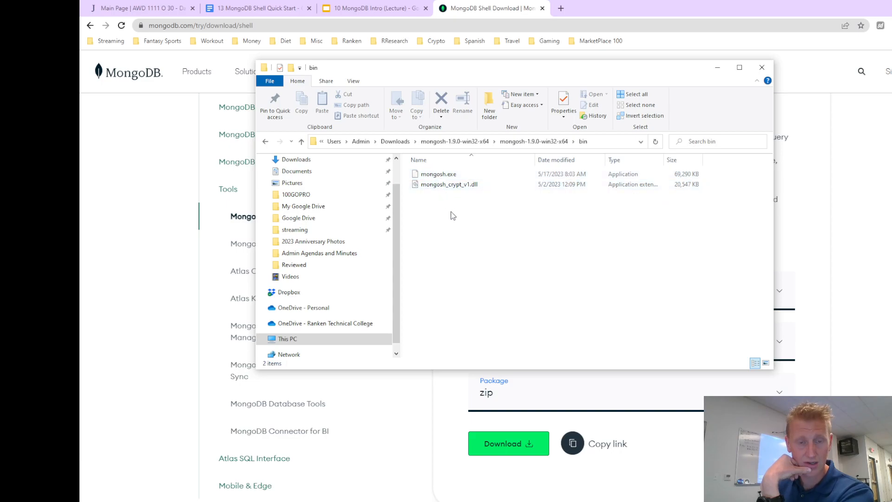
Step: Launch mongosh.exe from the bin folder using its right-click Open option
click(442, 174)
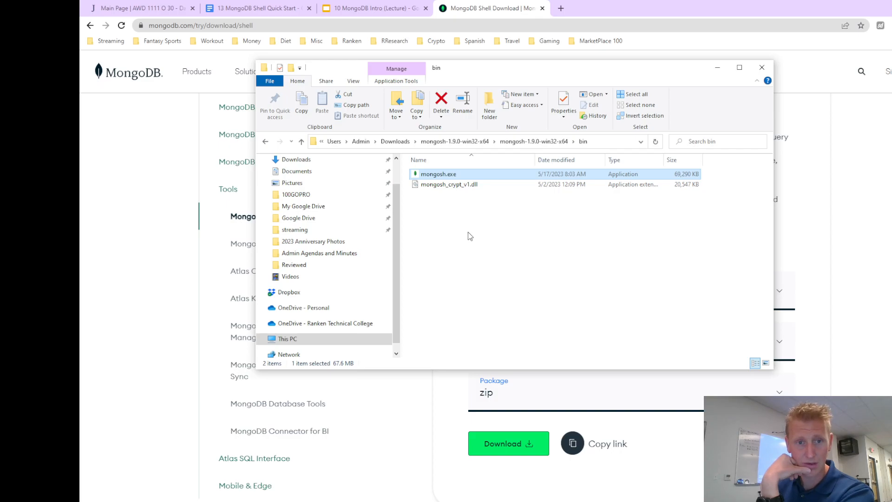
double_click(456, 173)
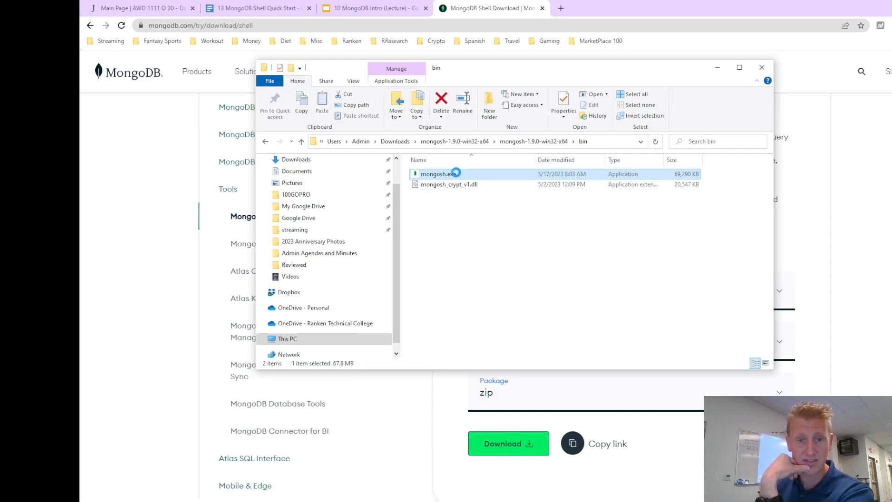
right_click(457, 174)
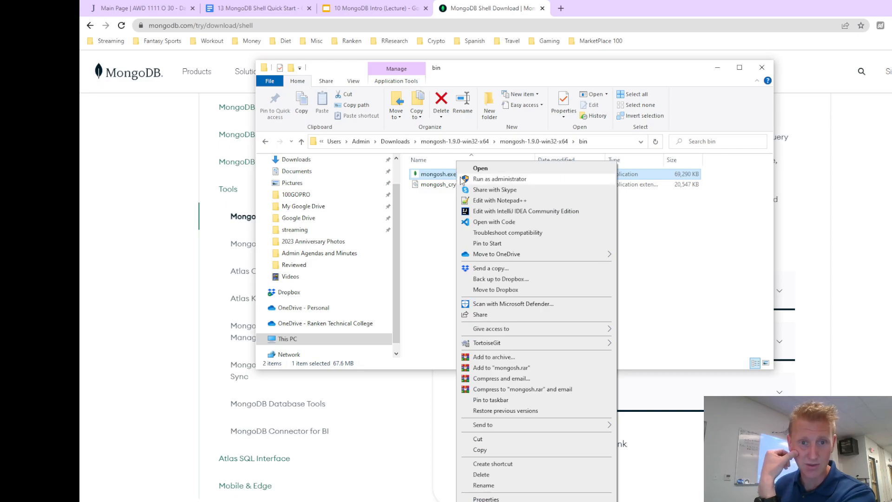
click(478, 170)
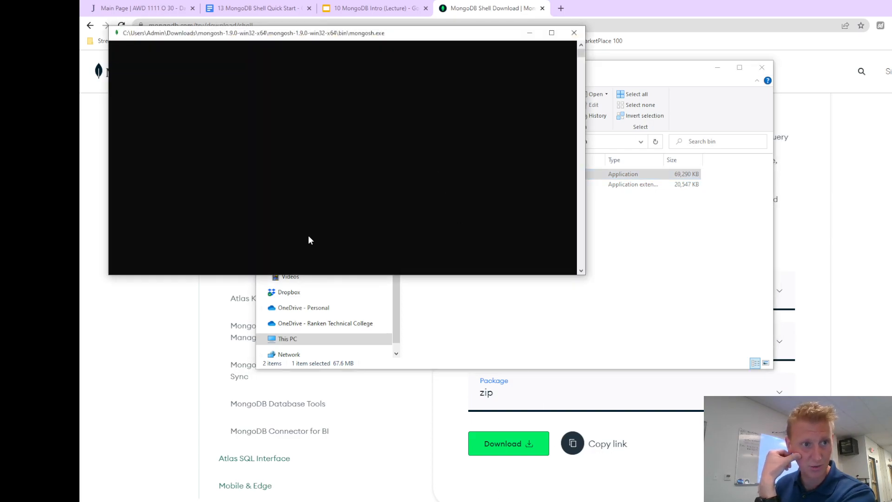
Step: Accept the default connection string so mongosh connects to mongodb://127.0.0.1:27017 at test>
drag(303, 37, 383, 100)
key(Return)
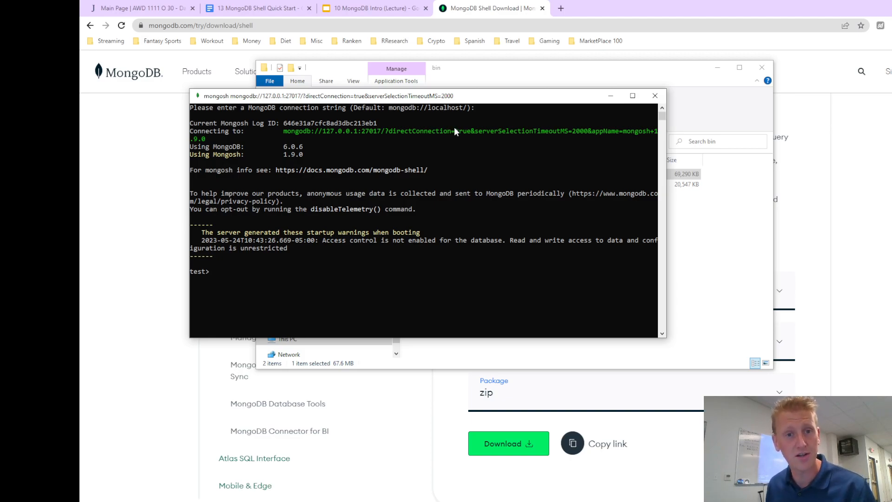
drag(492, 96, 514, 120)
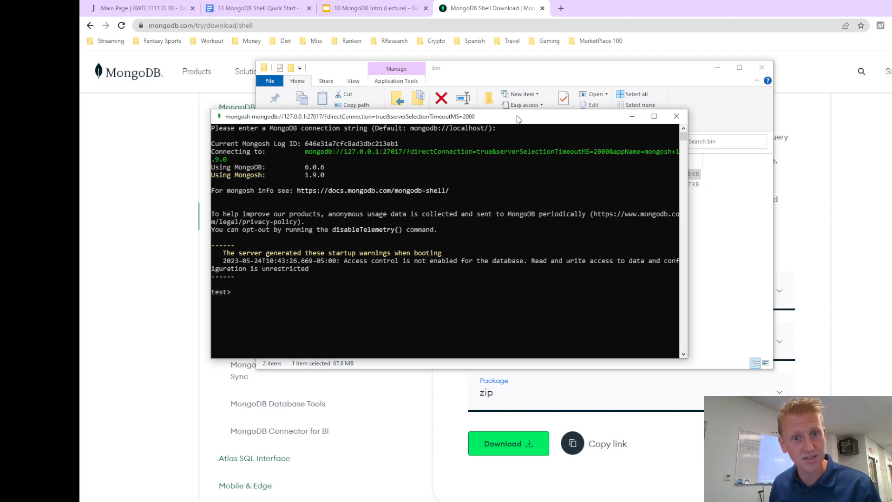
drag(519, 120, 525, 124)
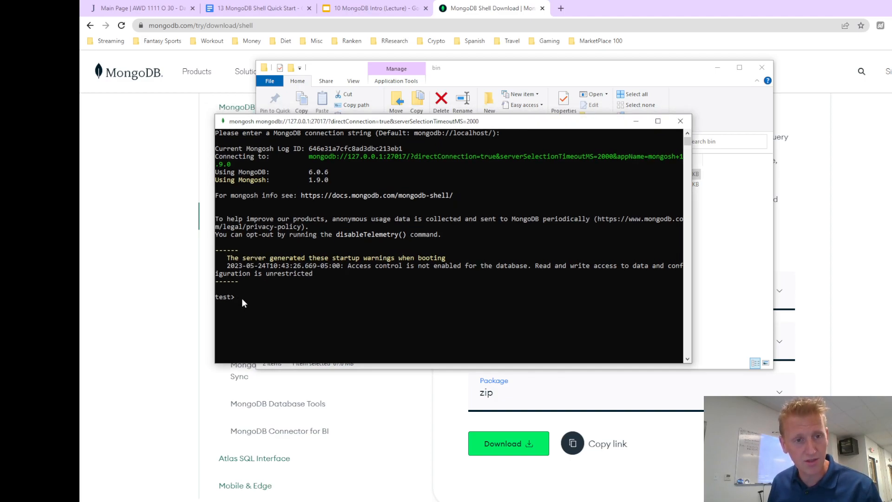
drag(327, 122, 326, 119)
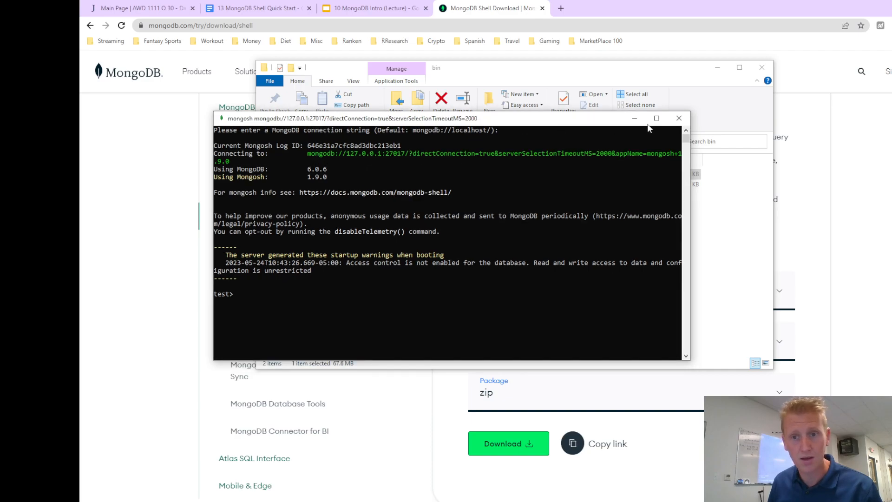
Step: Close the shell and relaunch mongosh.exe, accepting the default localhost connection string
click(679, 119)
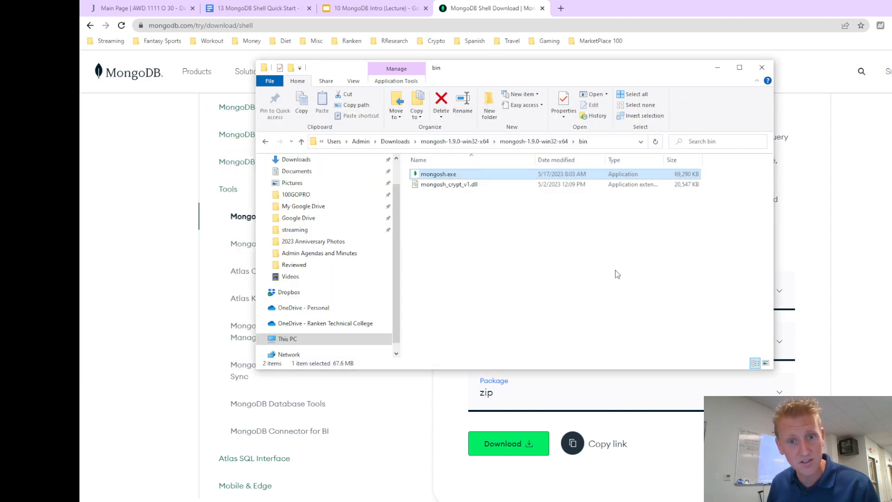
click(614, 273)
double_click(438, 175)
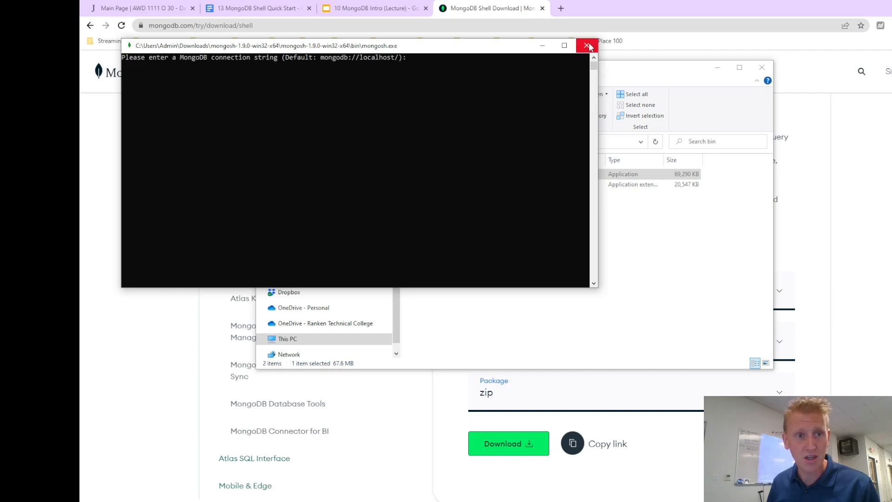
click(588, 46)
double_click(455, 176)
right_click(456, 176)
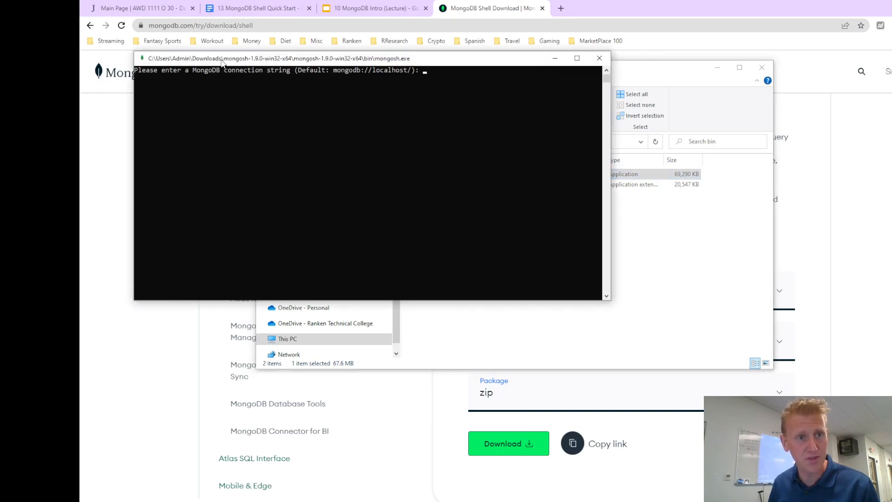
key(Return)
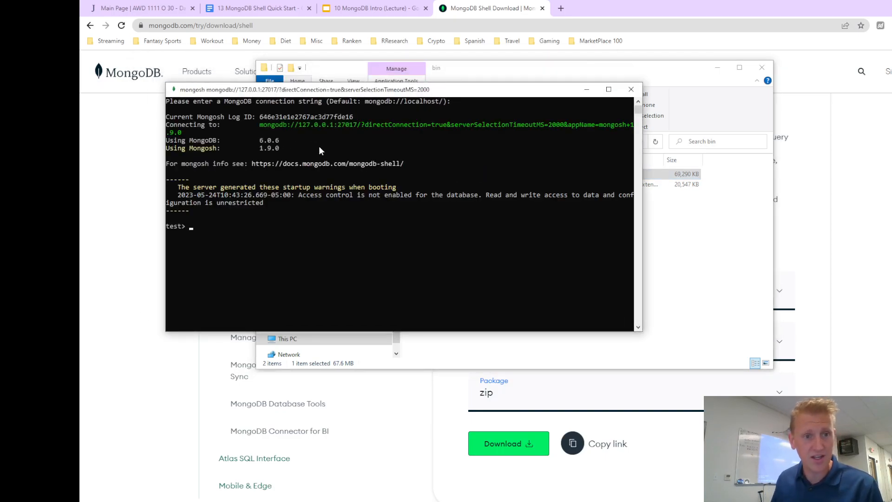
Step: Pin the shell to the taskbar, start it from there, connect to localhost, and close it
right_click(567, 501)
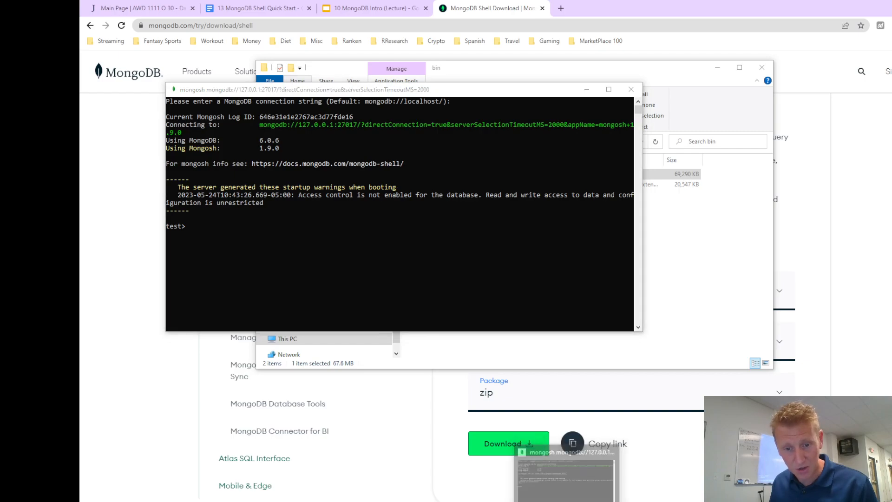
click(558, 484)
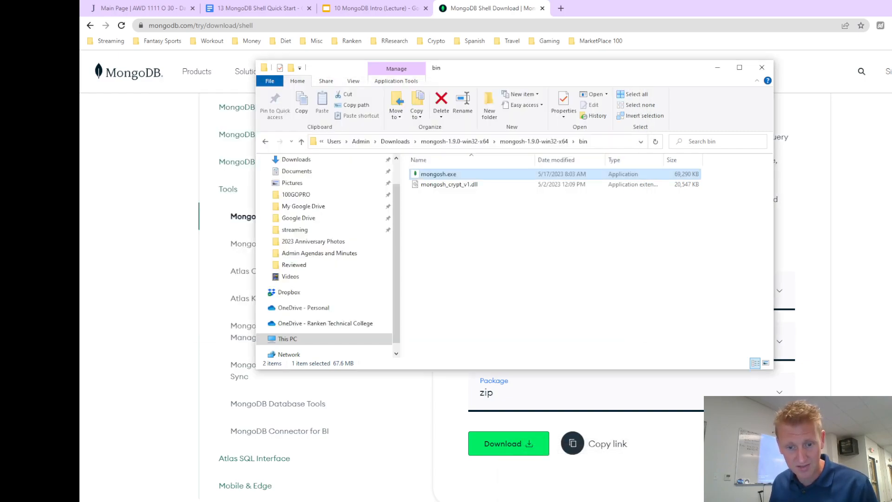
key(Return)
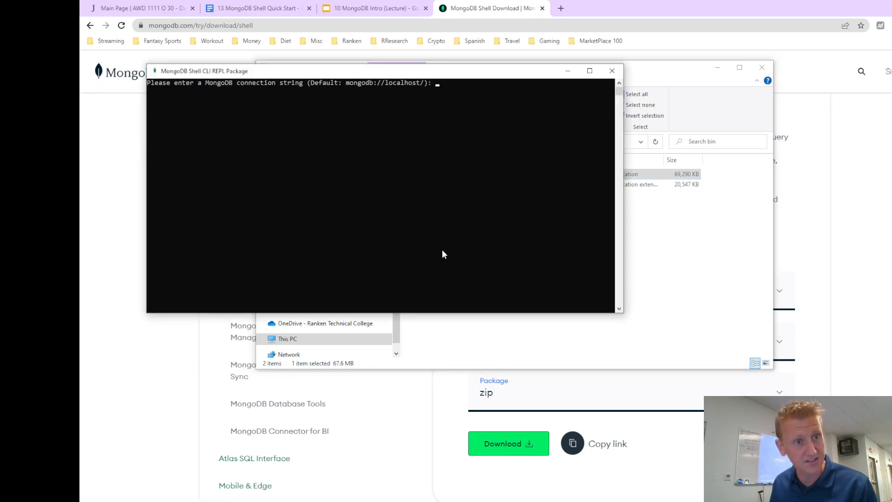
key(Return)
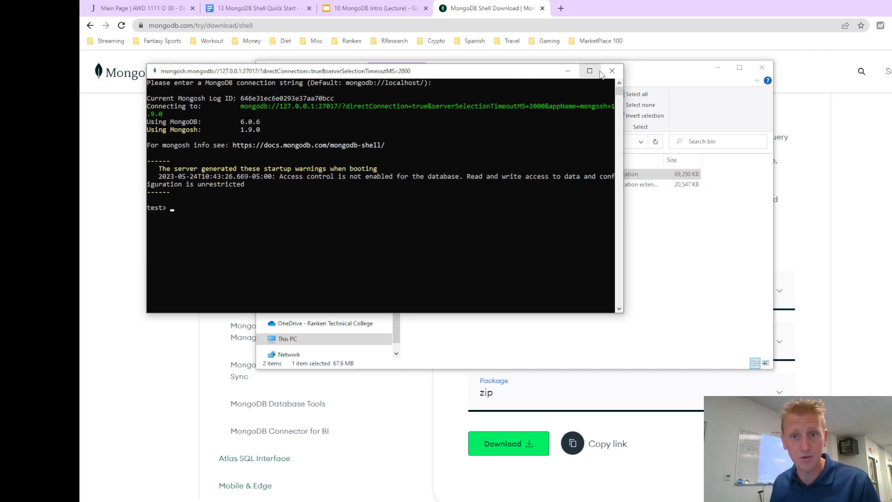
click(610, 74)
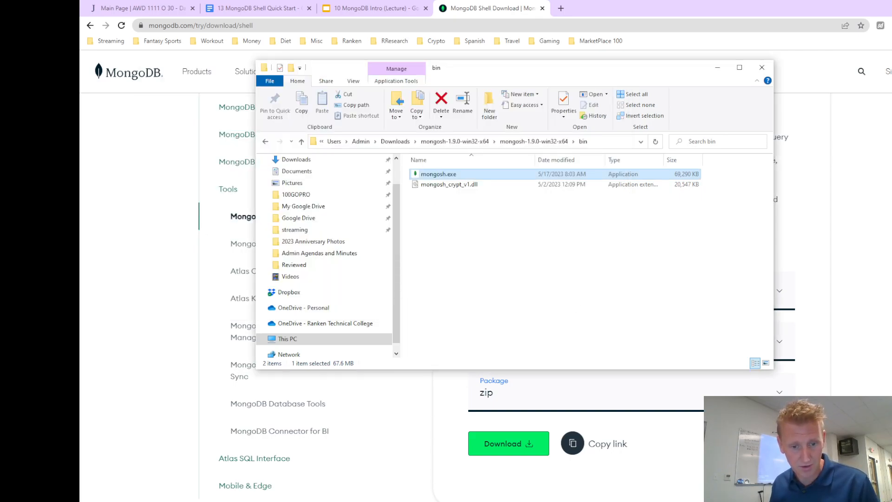
Step: Open awd1111-issue-tracker from VS Code's recent projects and close package.json, server.js and index.html
right_click(423, 501)
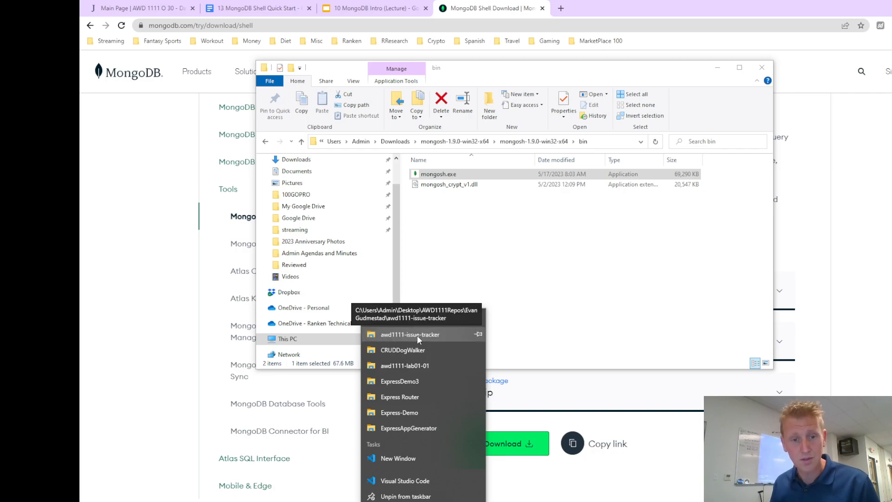
click(417, 336)
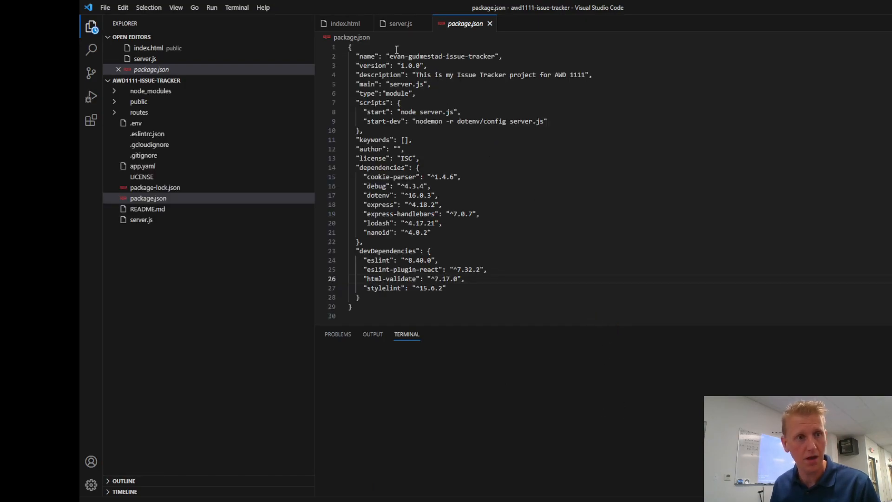
click(490, 24)
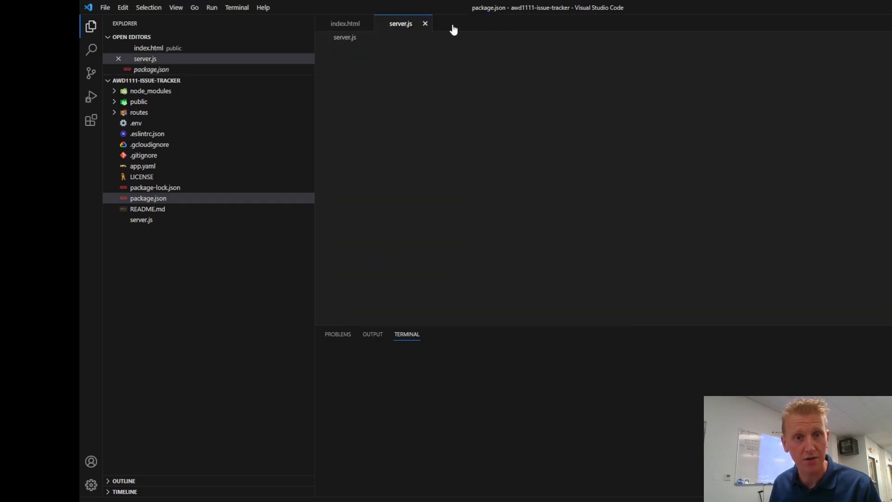
click(424, 23)
click(367, 24)
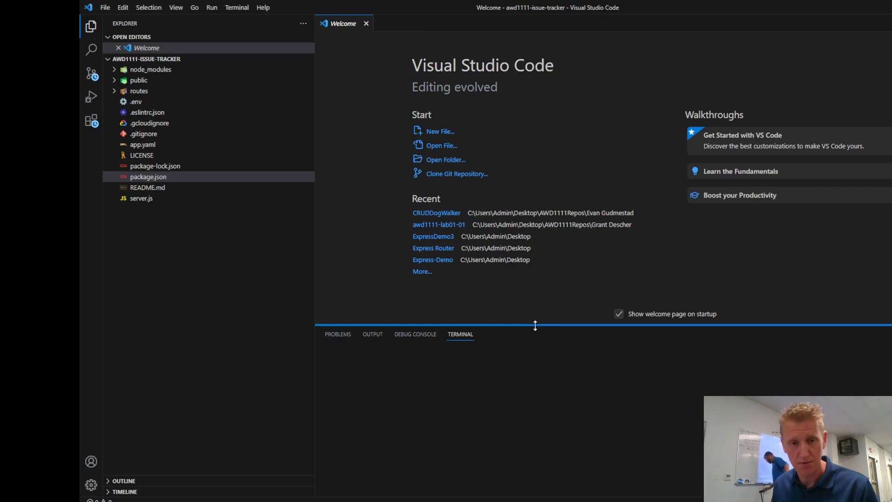
Step: Close the Welcome page, run mongosh twice in the terminal (not recognized), and clear the output
drag(536, 325, 540, 250)
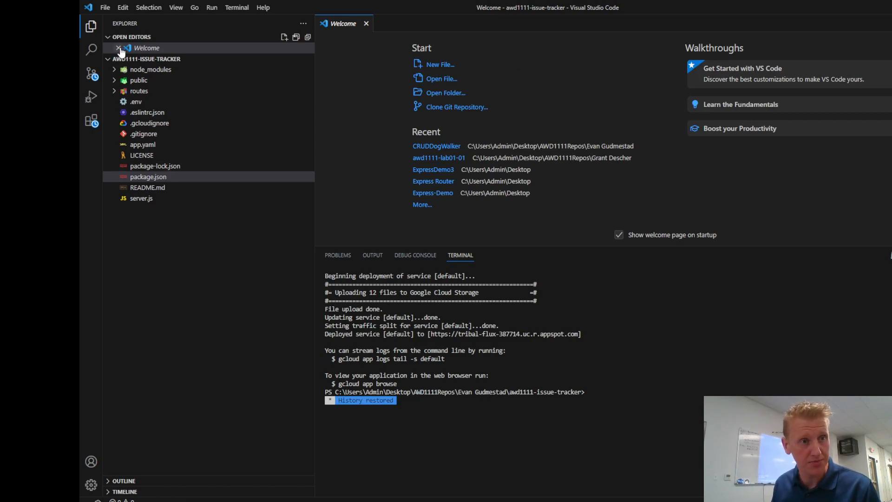
click(366, 24)
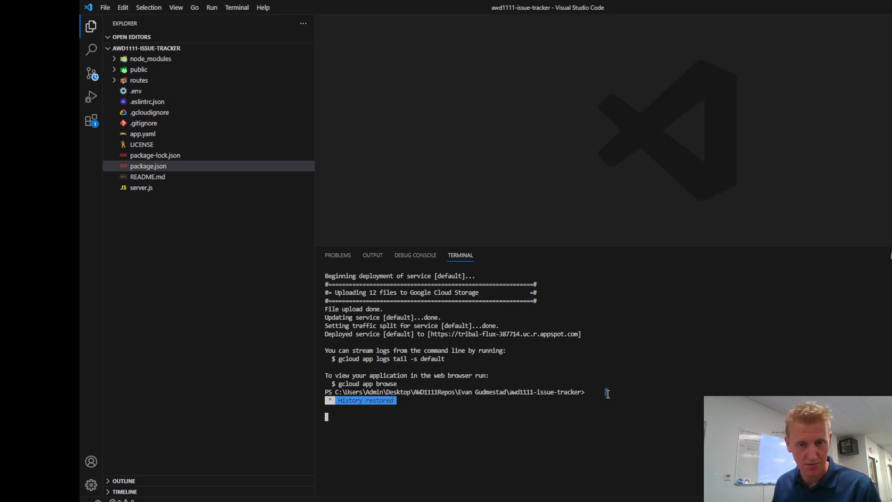
text(mongosh)
key(Return)
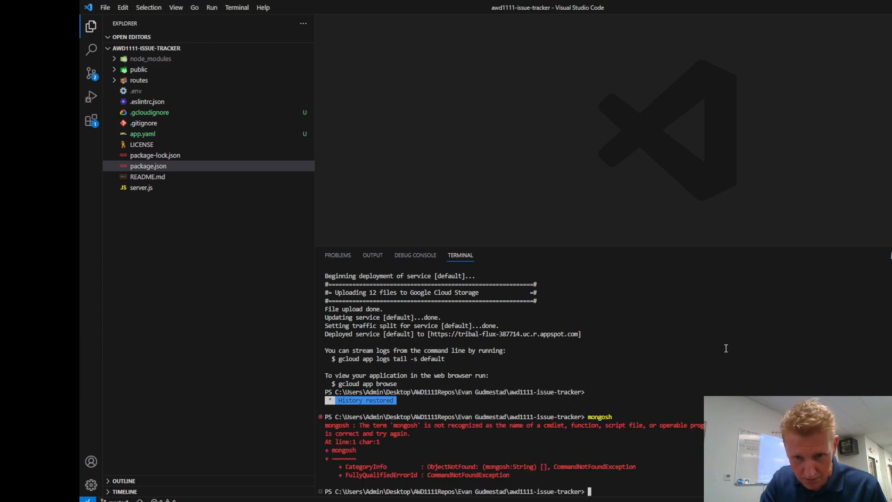
text(mongo)
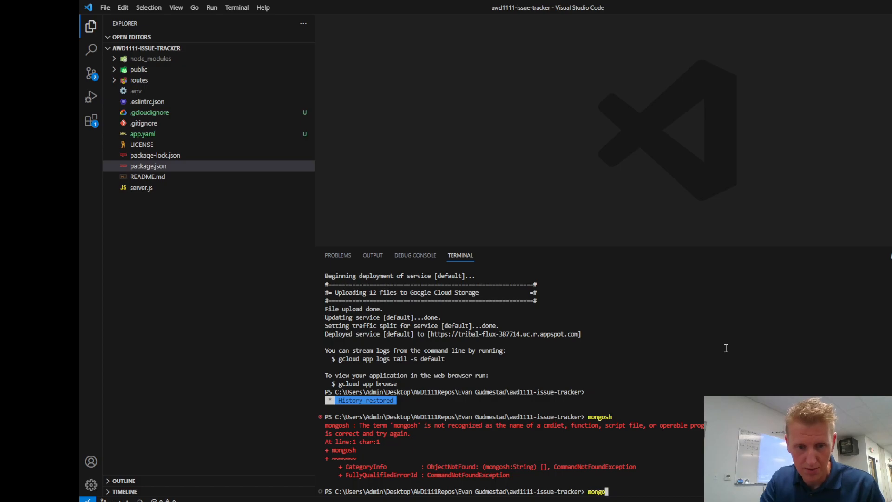
text(sh)
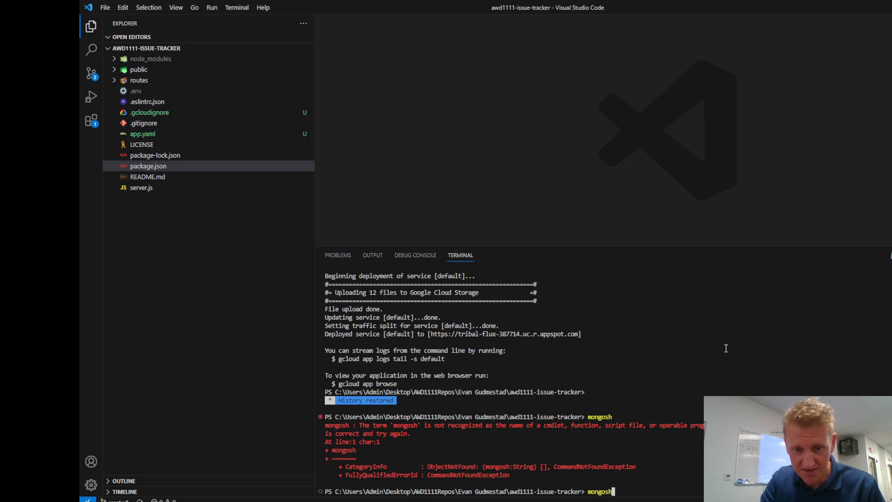
key(Return)
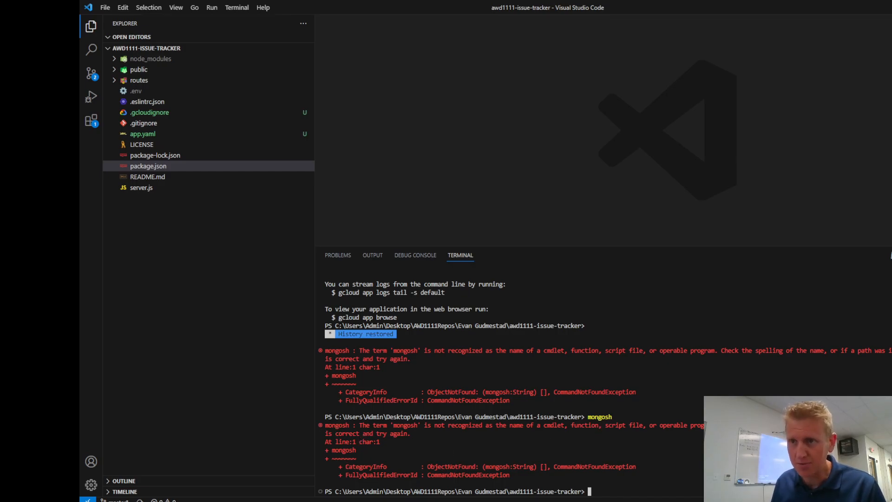
key(ctrl+l)
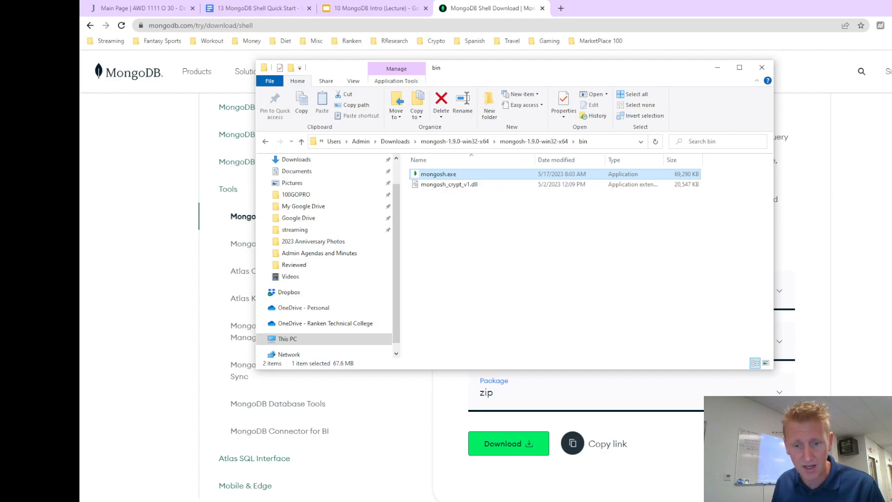
Step: Close the MongoDB Shell console, check the bin folder's full path, and close the shell download tab
click(574, 501)
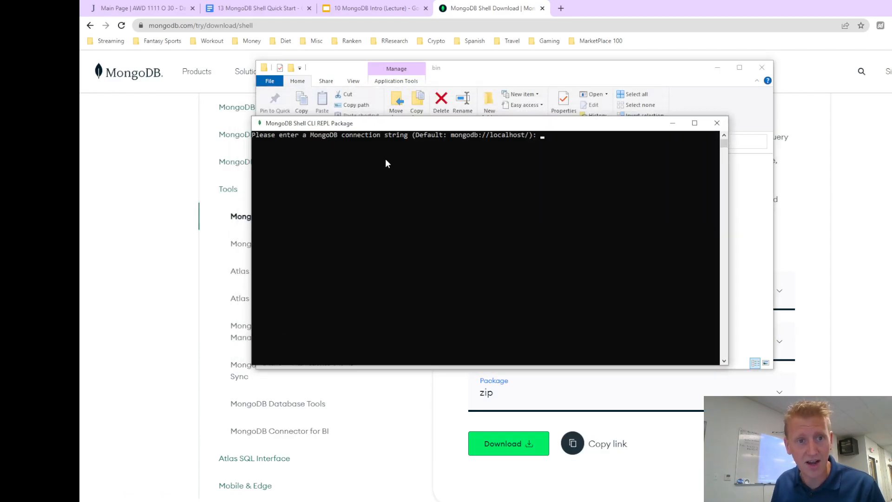
click(717, 124)
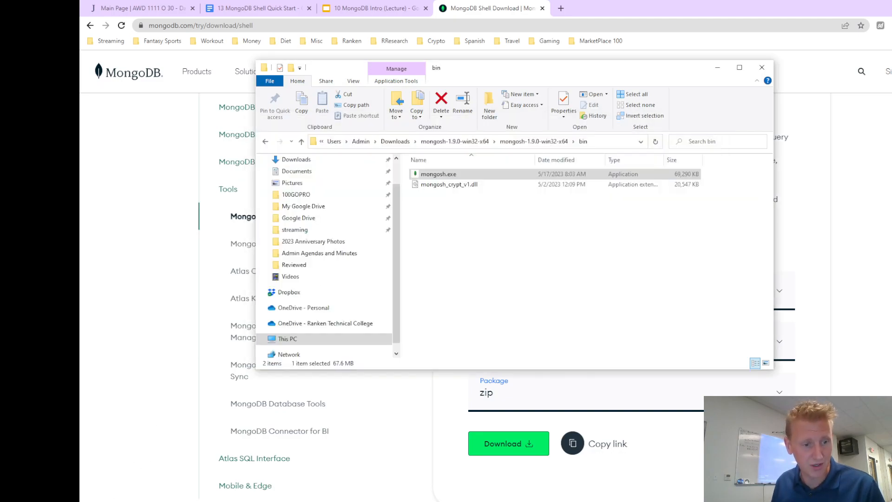
click(604, 143)
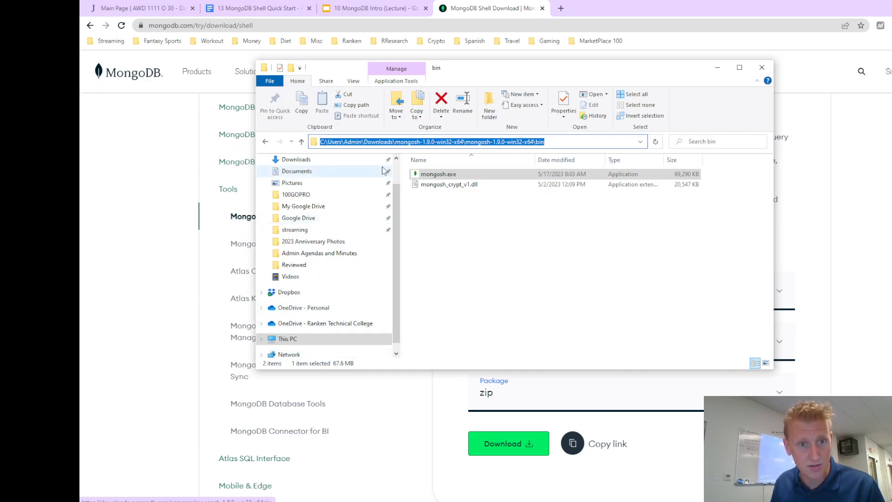
click(496, 290)
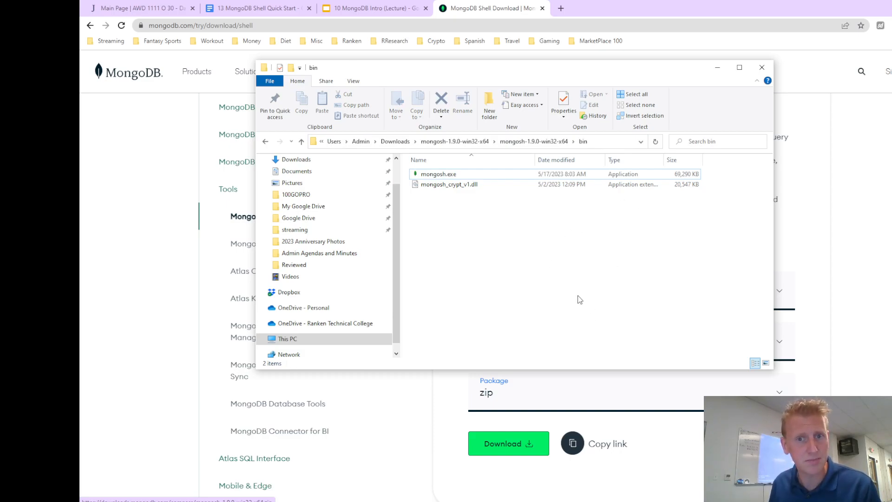
click(500, 9)
key(ctrl+w)
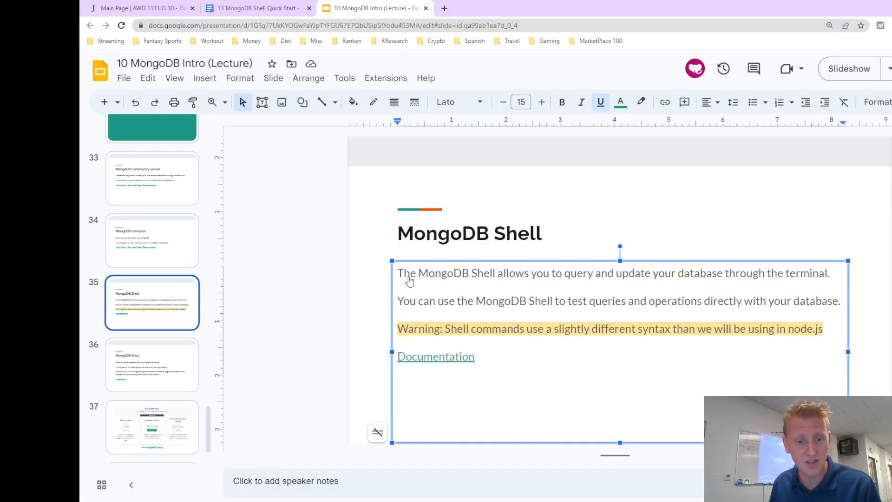
Step: Move from slide 34, MongoDB Compass, to slide 36, MongoDB Atlas, and open a new browser tab
click(168, 240)
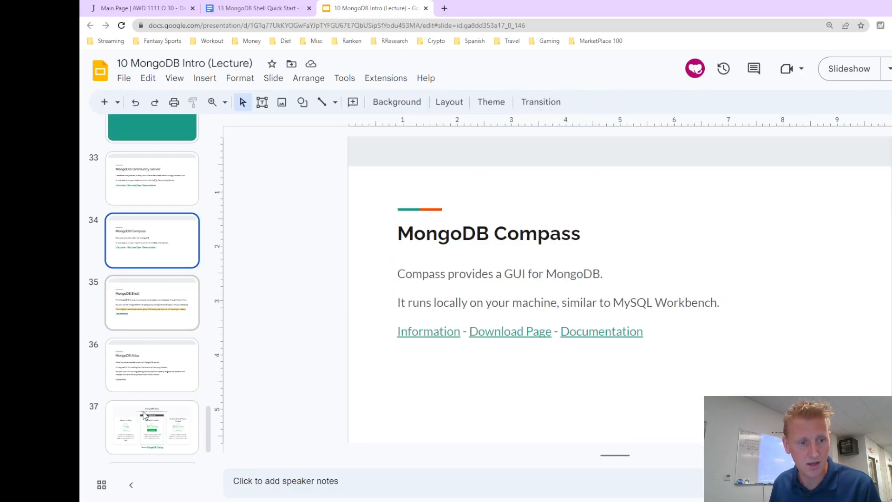
click(151, 372)
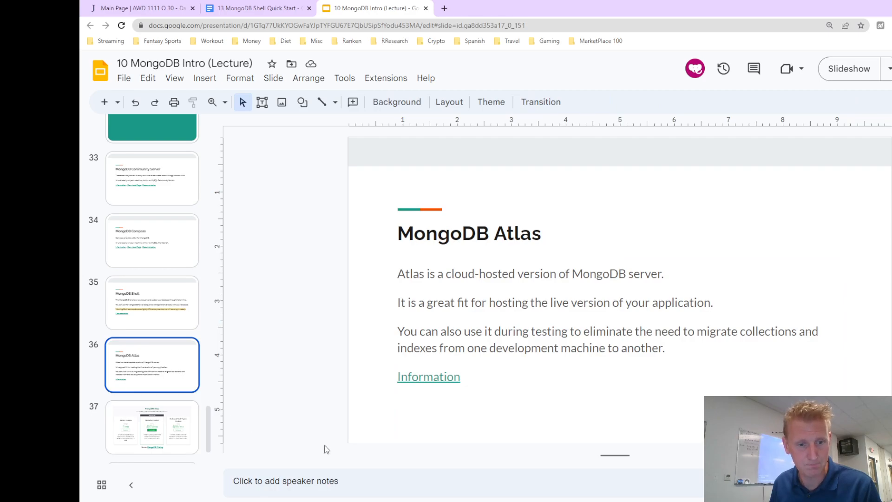
mouse_move(337, 496)
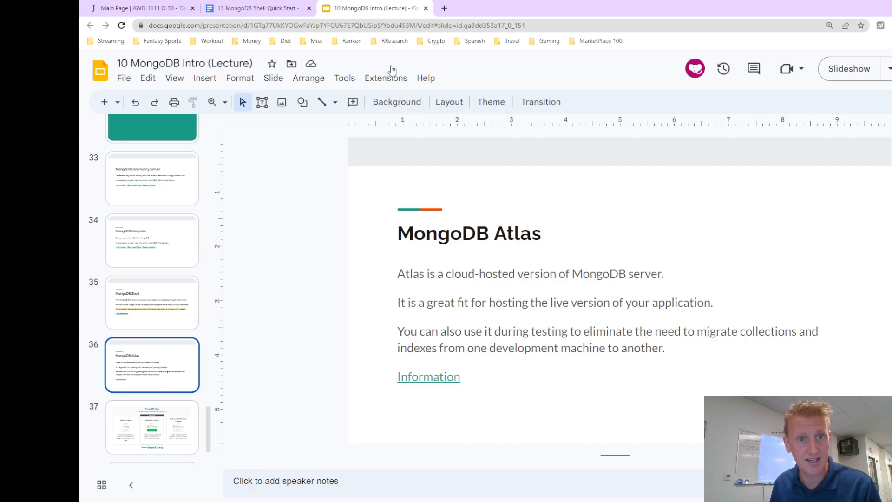
click(444, 8)
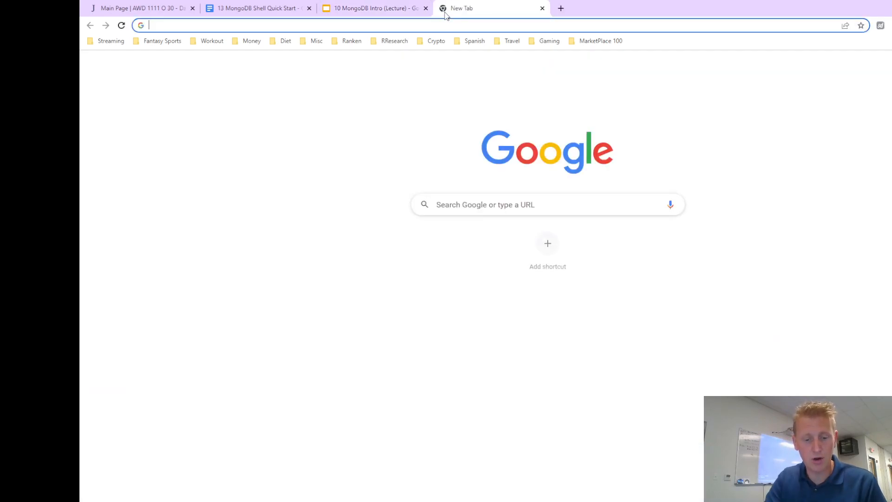
Step: Search Google for 'mongo atlast', take the 'mongodb atlas' correction, and reach the Atlas sign-in page
text(mongo atlast)
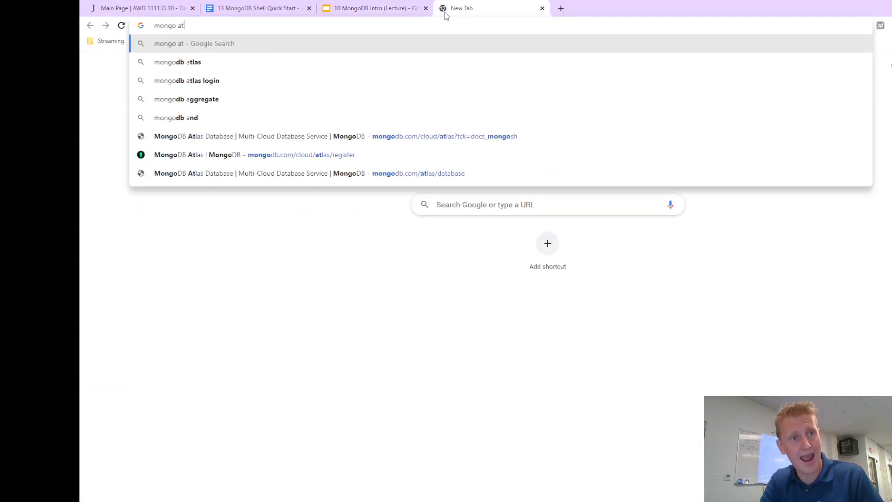
key(Return)
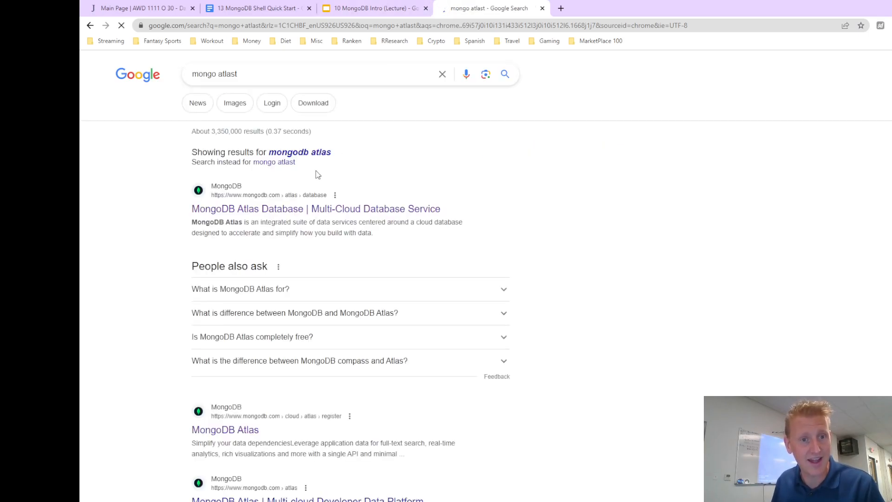
click(318, 153)
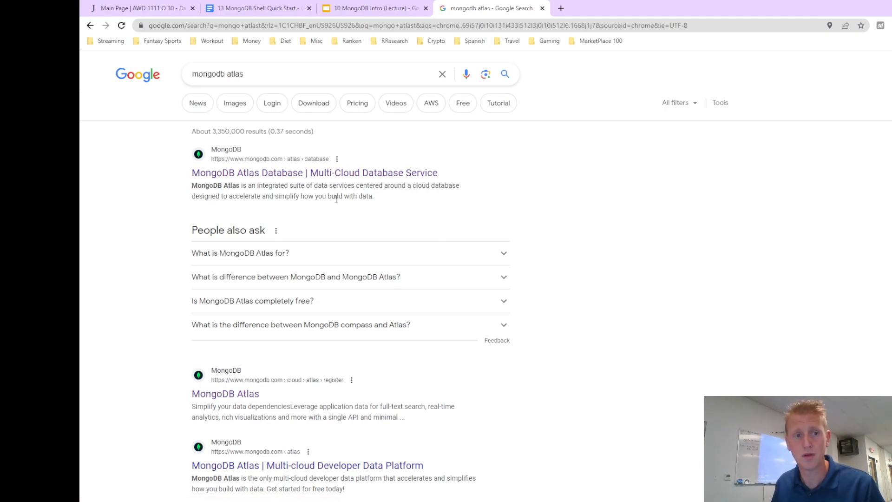
click(327, 176)
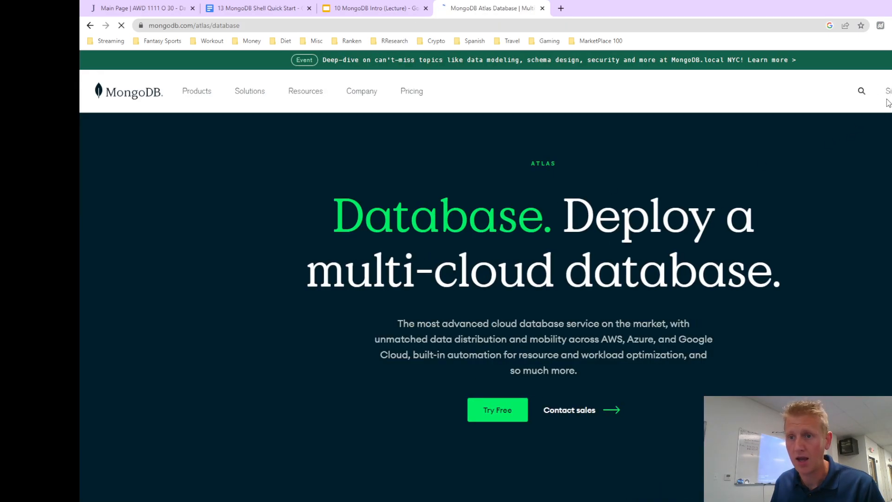
click(889, 91)
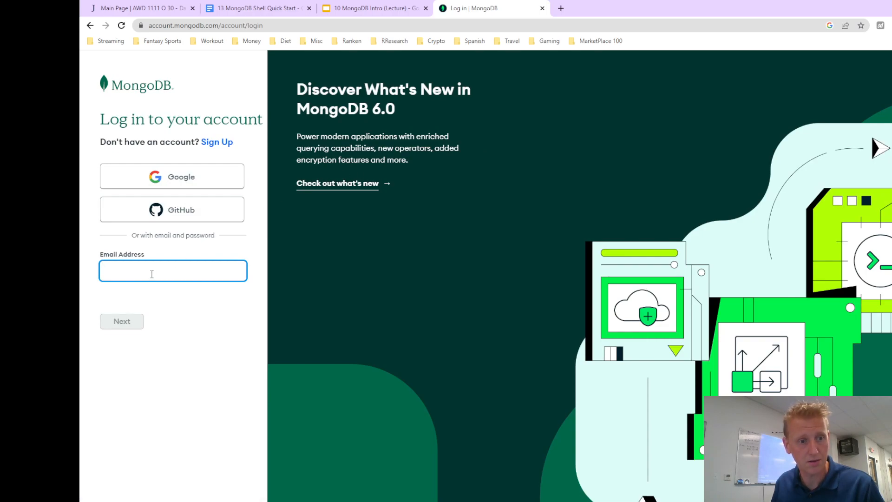
Step: Inspect the login email field and its saved email suggestions without submitting anything
click(188, 271)
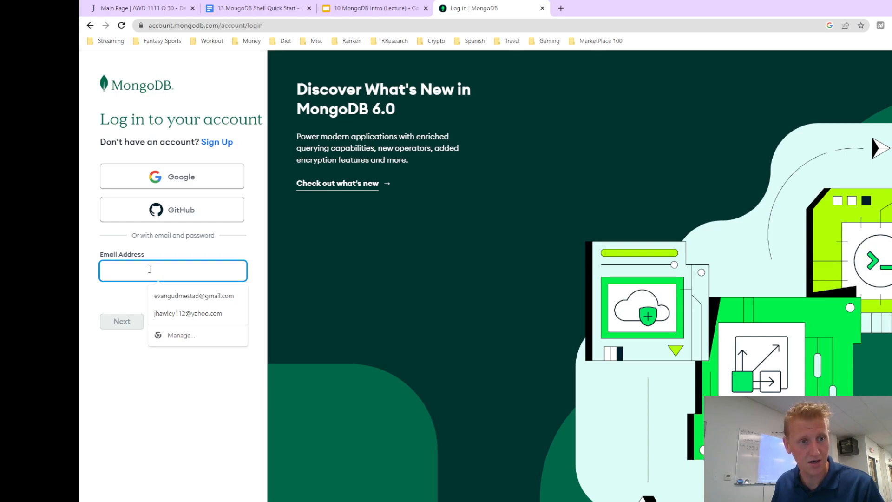
click(168, 235)
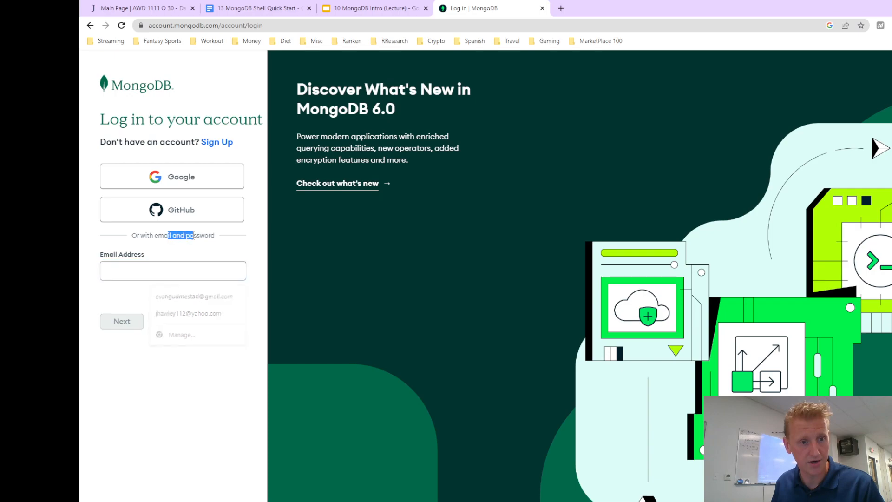
double_click(194, 236)
drag(159, 235, 185, 236)
click(195, 236)
click(203, 236)
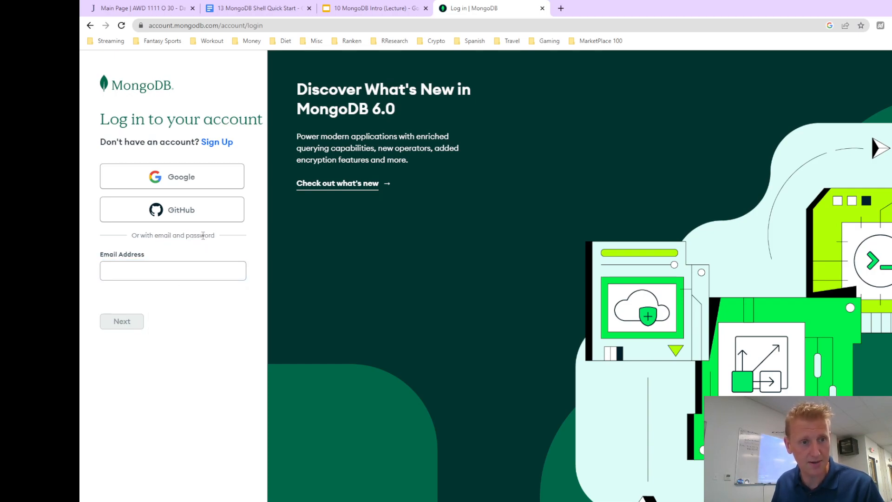
click(170, 277)
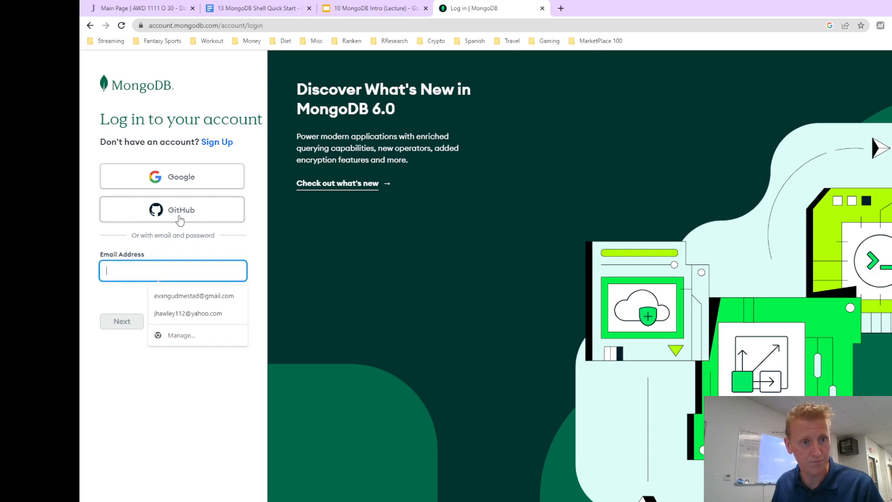
drag(149, 236, 200, 219)
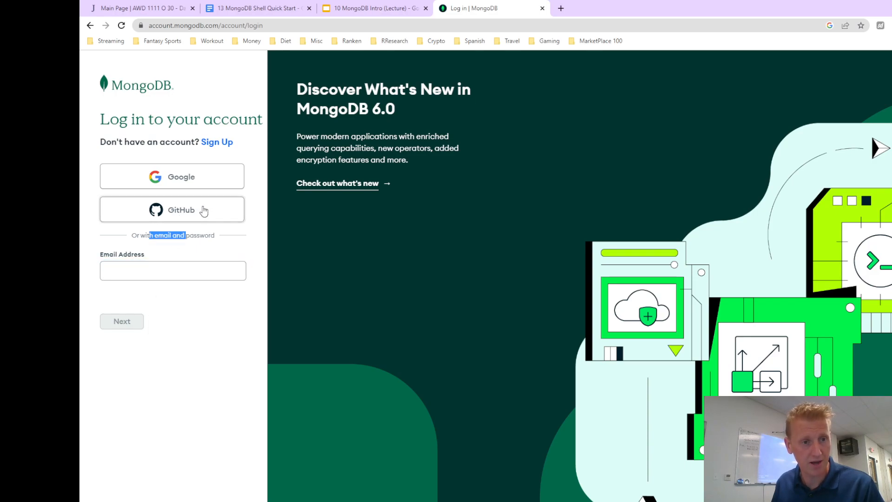
Step: Sign in with GitHub and authorize 10gen, which returns the public verified email error
click(204, 211)
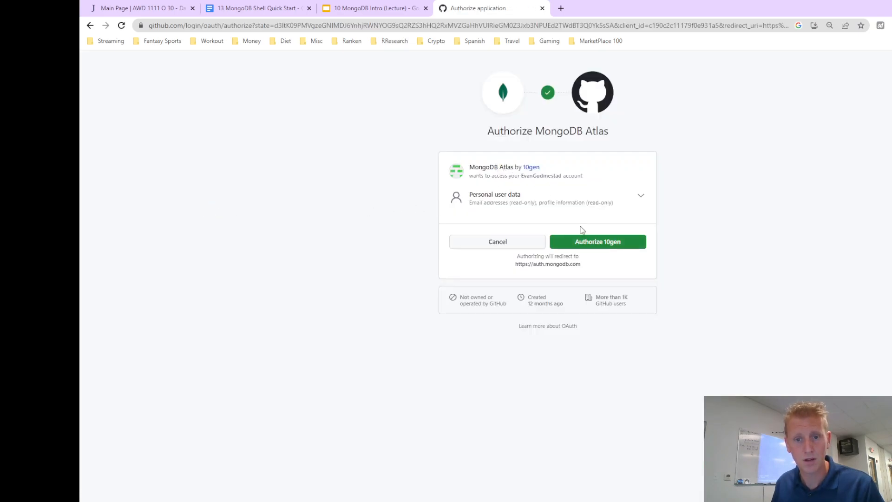
click(585, 243)
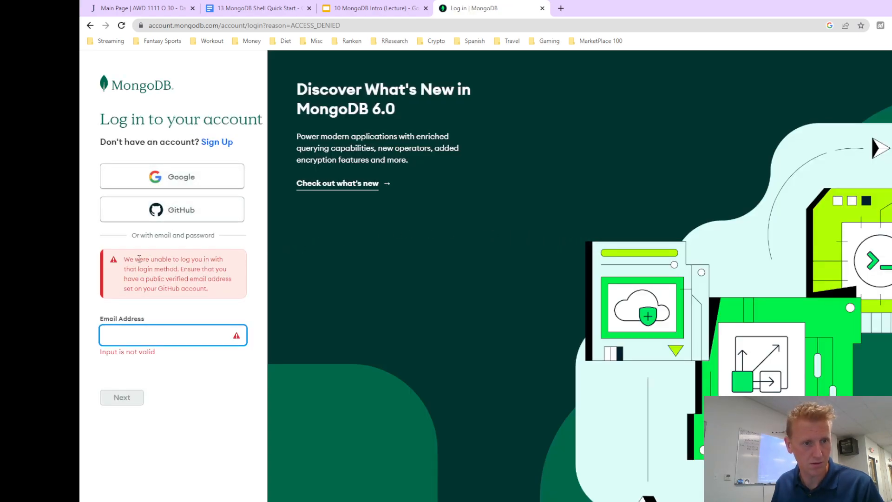
drag(139, 259, 217, 288)
click(215, 268)
click(150, 330)
click(150, 331)
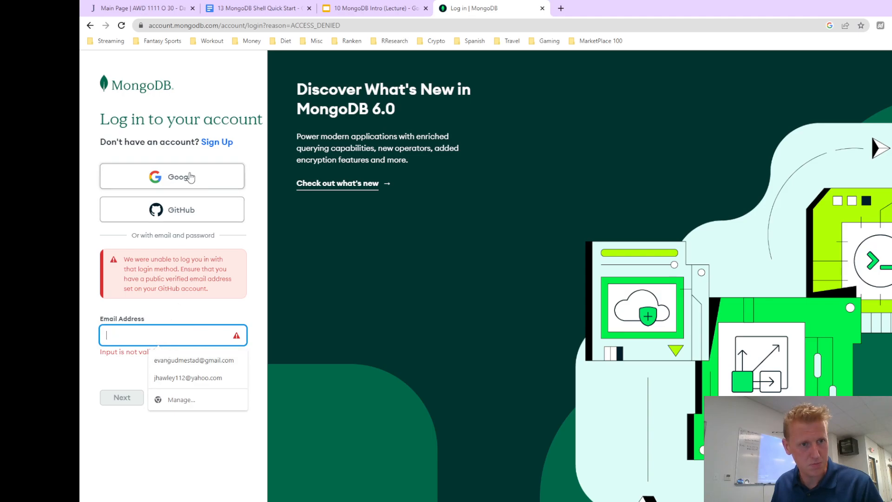
Step: Check Chrome's saved username and masked password for account.mongodb.com, then return to the MongoDB login
click(173, 151)
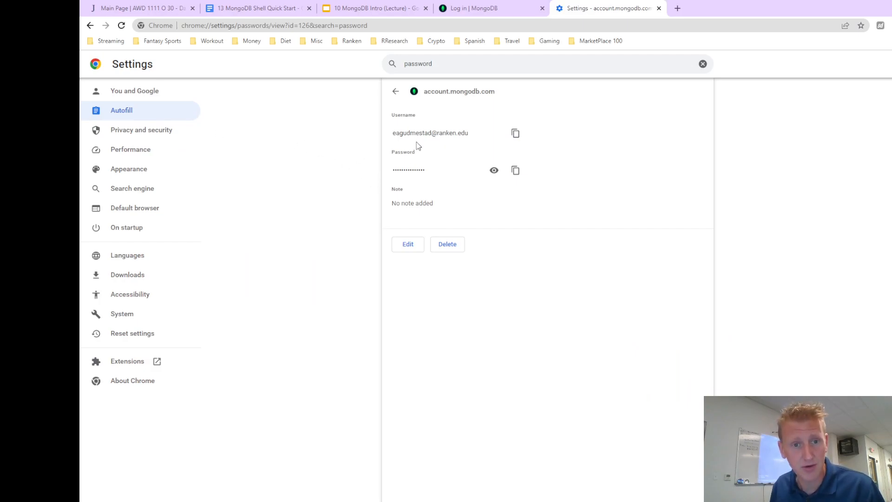
click(475, 10)
Step: Enter the account email address and use the saved password to log in
click(151, 333)
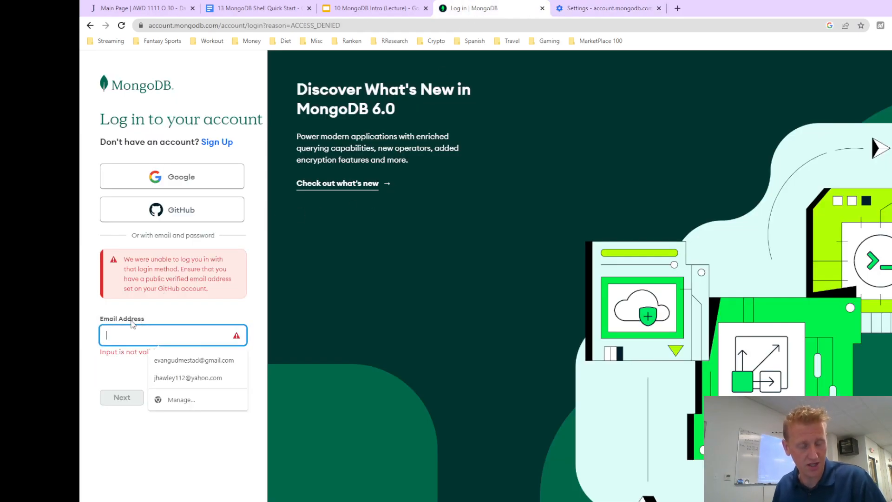
text(eagudmestad)
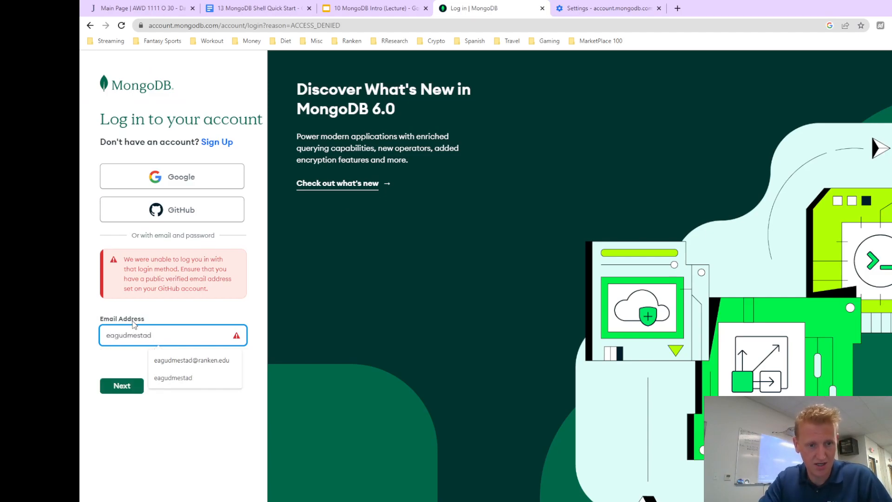
key(Down)
key(Return)
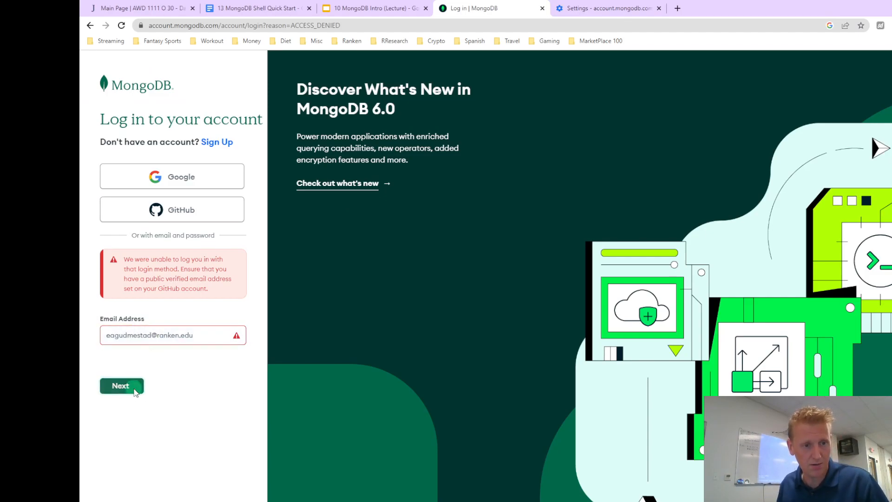
click(124, 385)
click(121, 391)
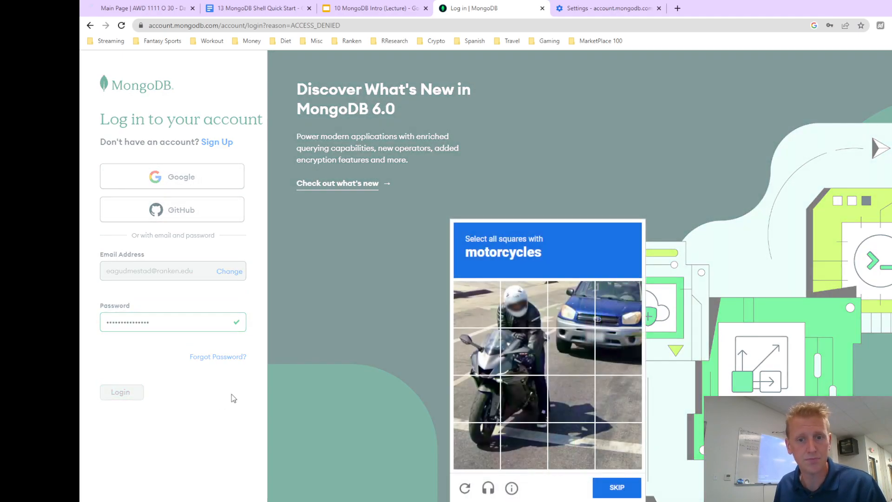
Step: Solve the motorcycle reCAPTCHA, postpone MFA setup, and close the Backup Compliance announcement
click(529, 312)
click(524, 352)
click(463, 355)
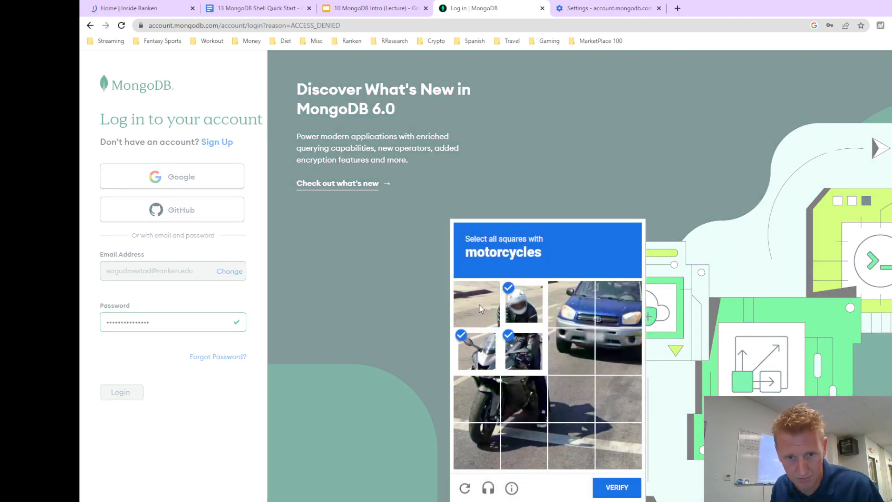
click(519, 401)
click(483, 436)
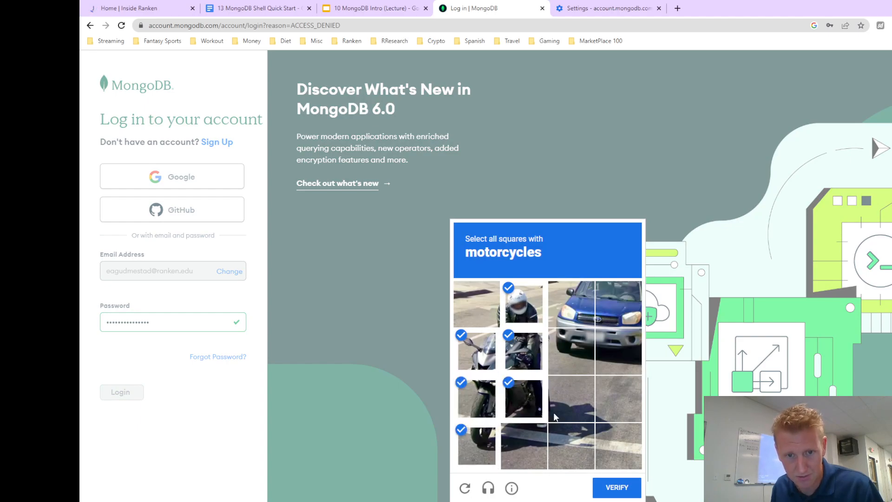
click(616, 495)
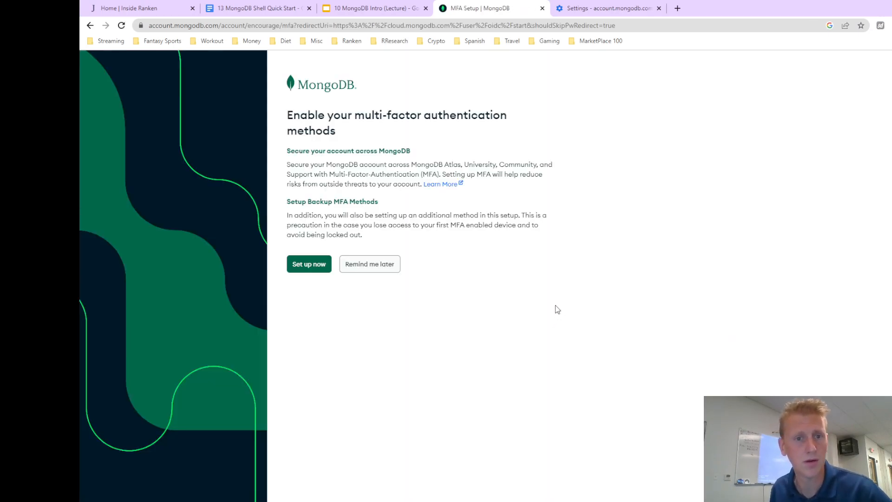
click(376, 265)
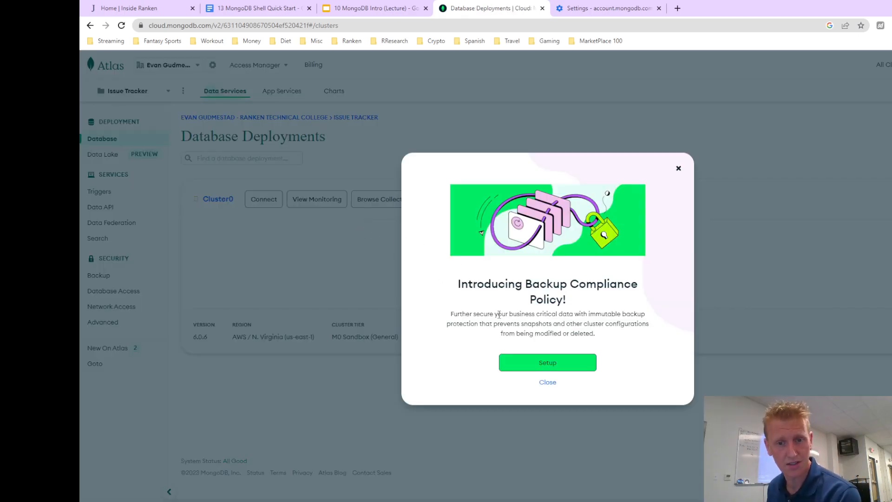
click(549, 382)
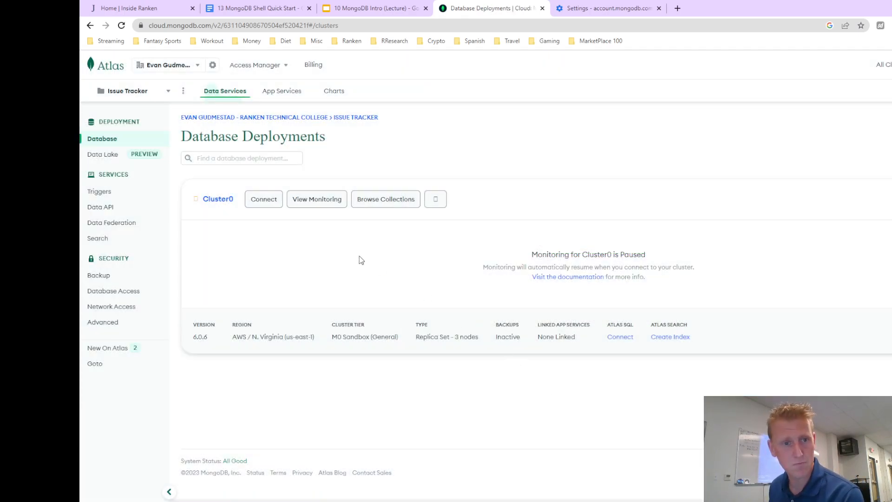
Step: Browse the project and organization dropdowns and choose View All Organizations
click(169, 92)
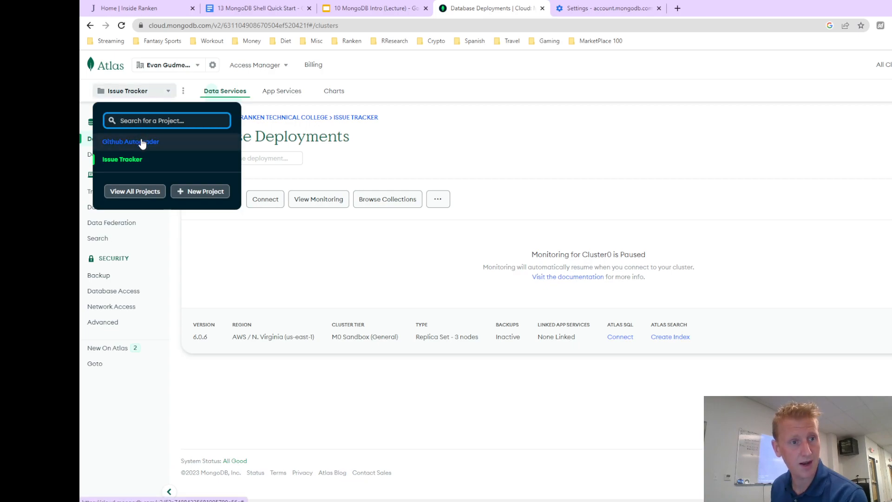
click(169, 92)
click(170, 92)
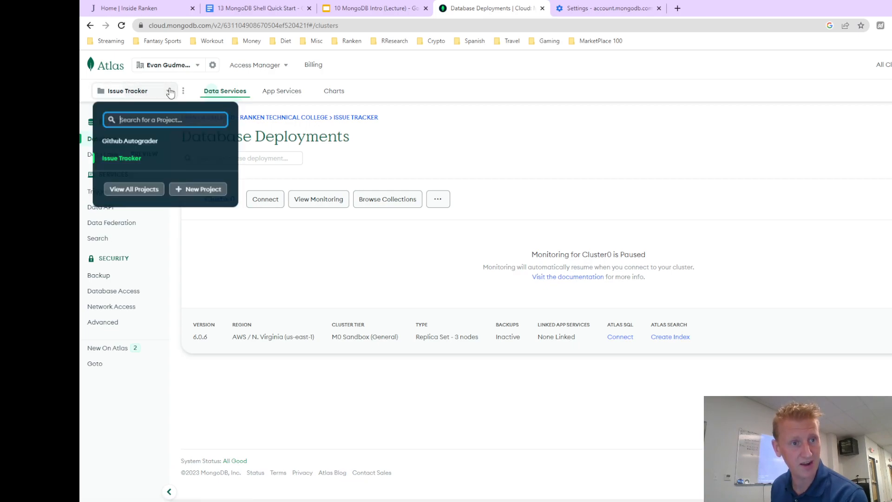
click(196, 66)
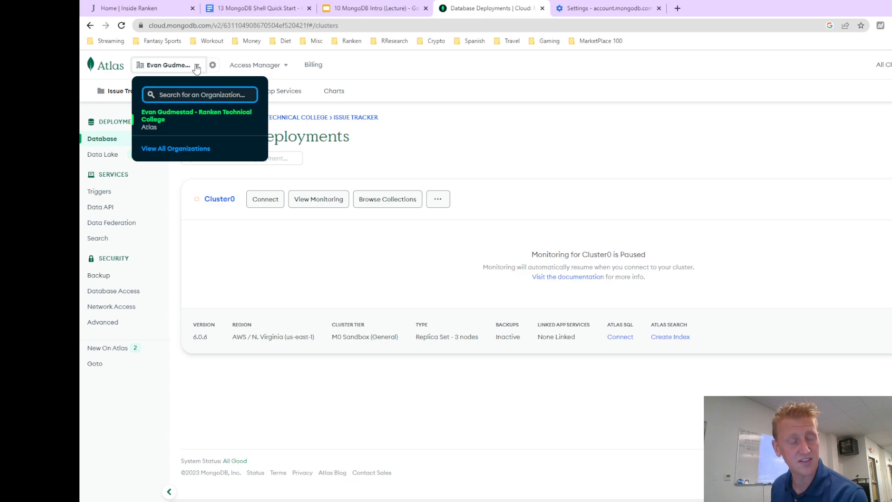
click(175, 151)
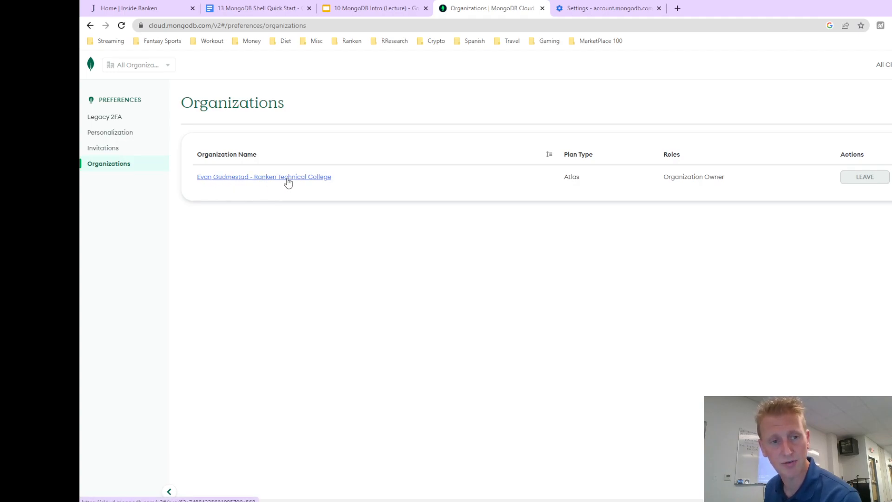
Step: Open the organization's Projects page and point out each project's 1 deployment
click(90, 64)
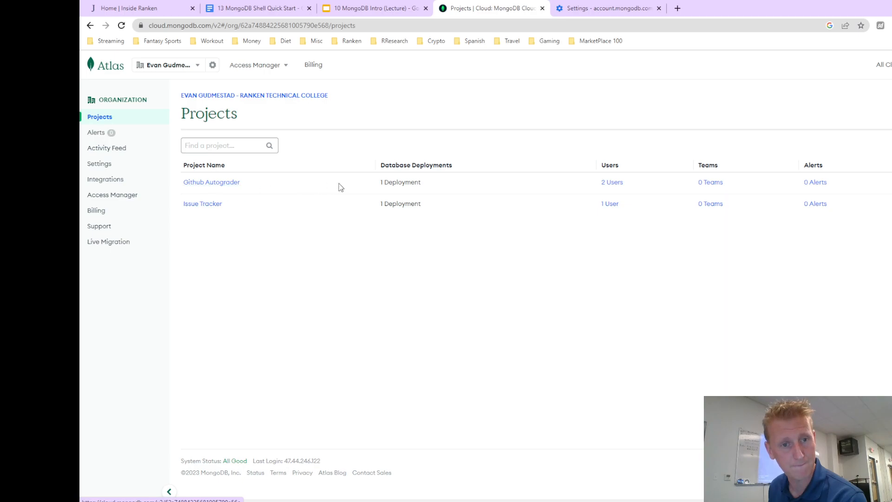
drag(385, 184, 381, 204)
click(420, 210)
click(358, 251)
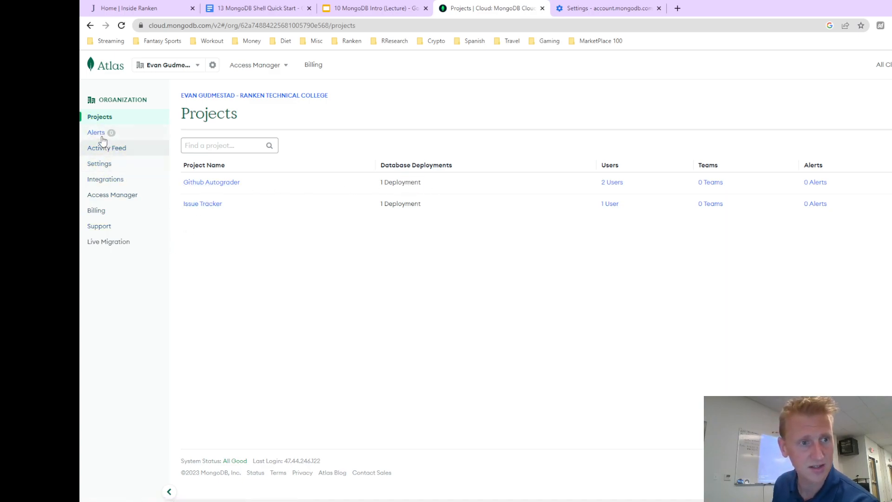
click(197, 66)
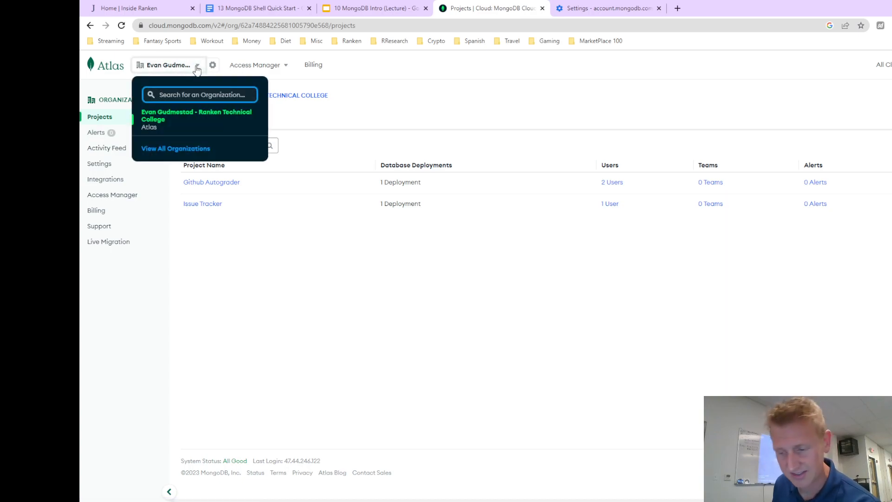
click(348, 284)
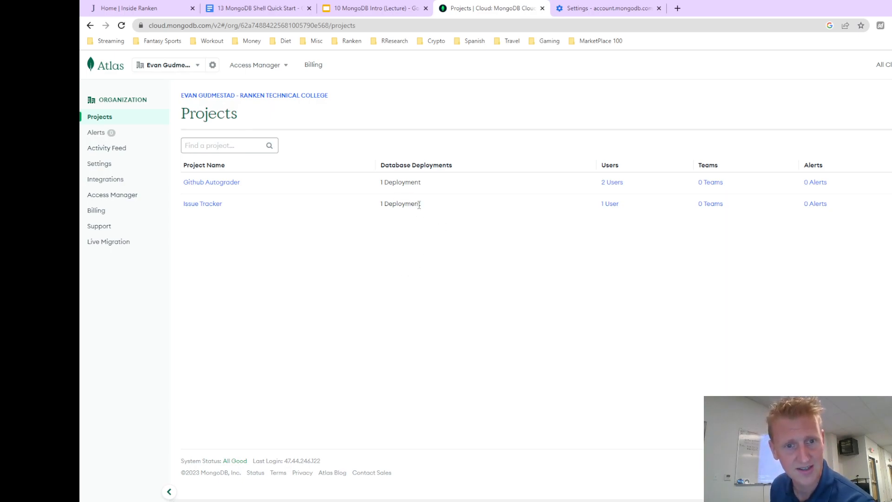
Step: Create a new project named 'MFlix' through the New Project wizard
click(891, 145)
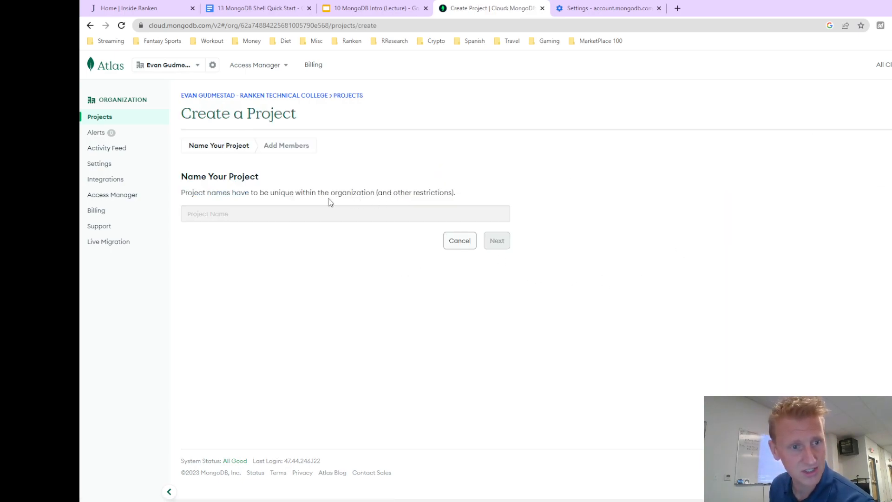
click(254, 211)
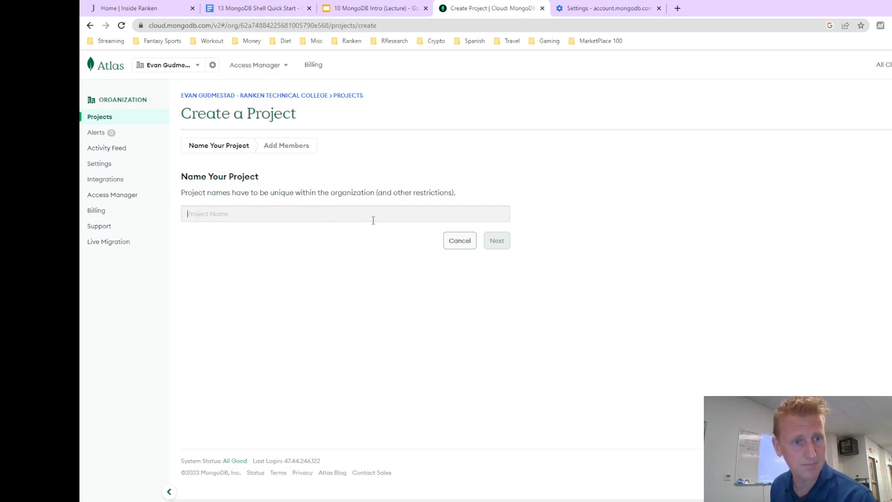
text(MFlix)
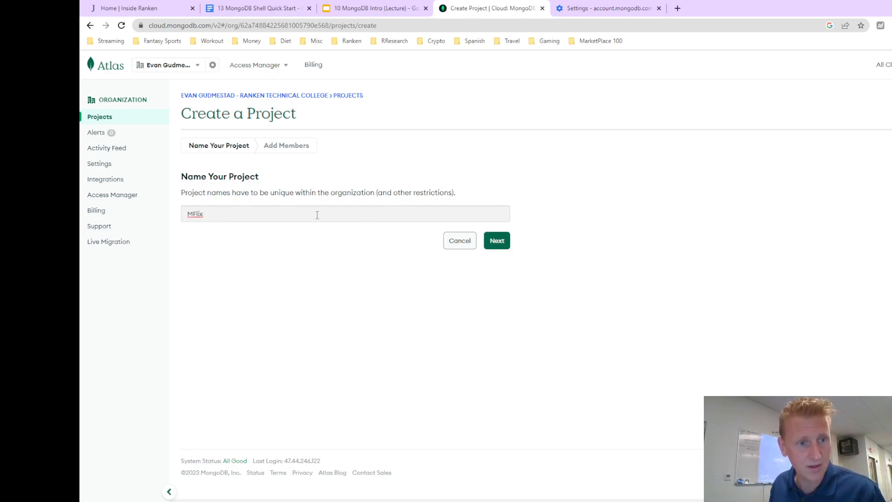
drag(188, 214, 174, 221)
click(220, 242)
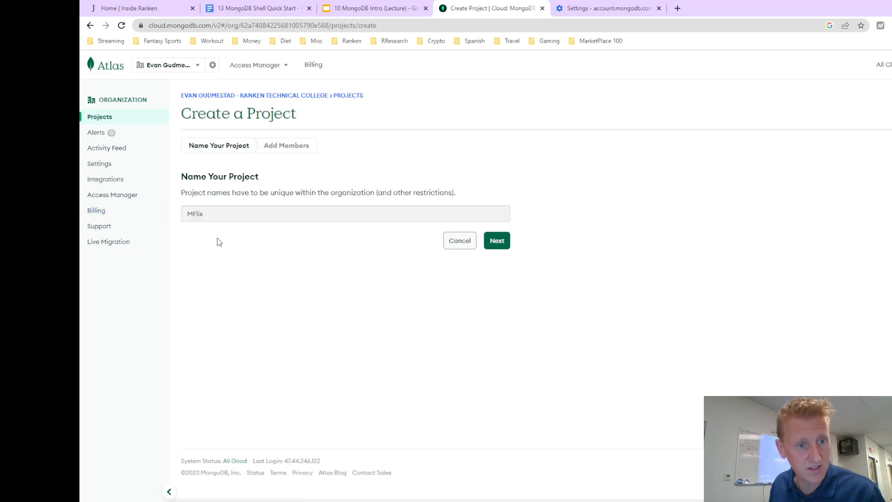
click(505, 241)
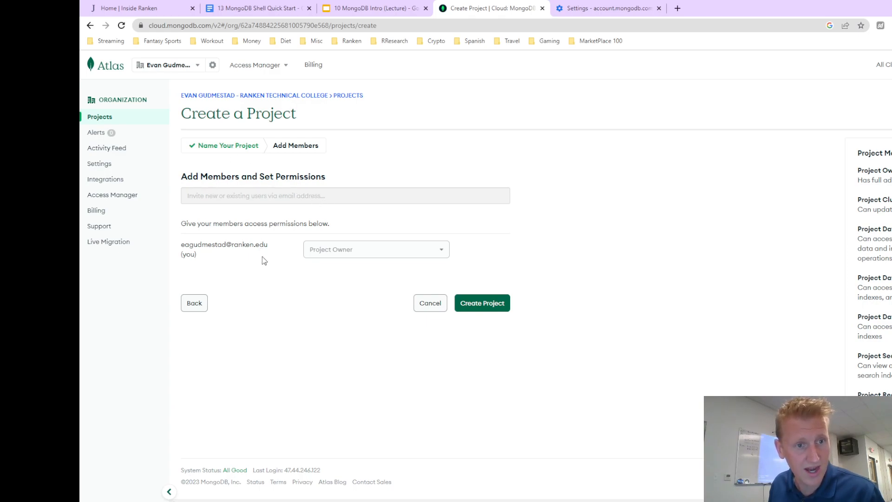
click(474, 305)
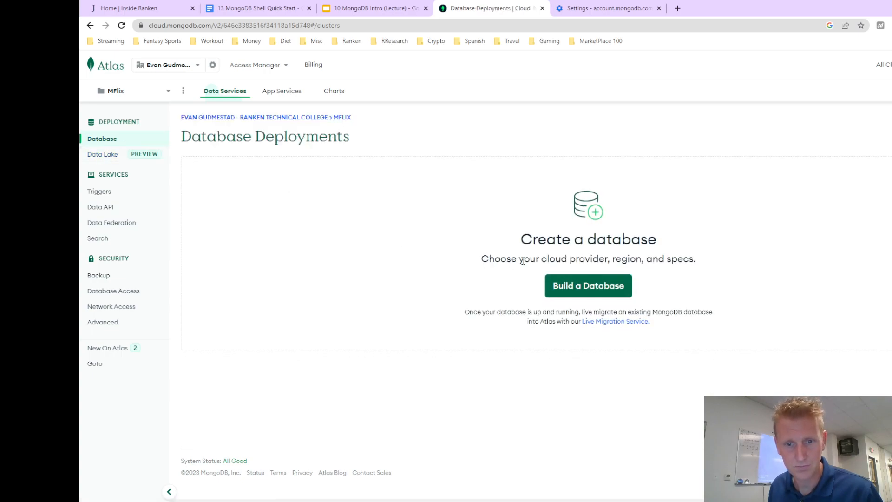
Step: Google 'mflix mongodb' in a new tab and open the Sample Mflix Dataset docs
click(676, 9)
text(mflix mongo)
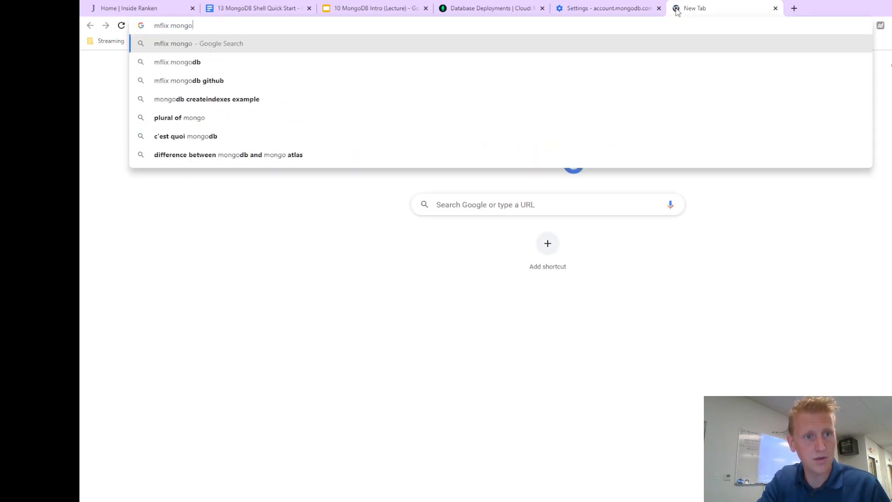
text(db)
key(Return)
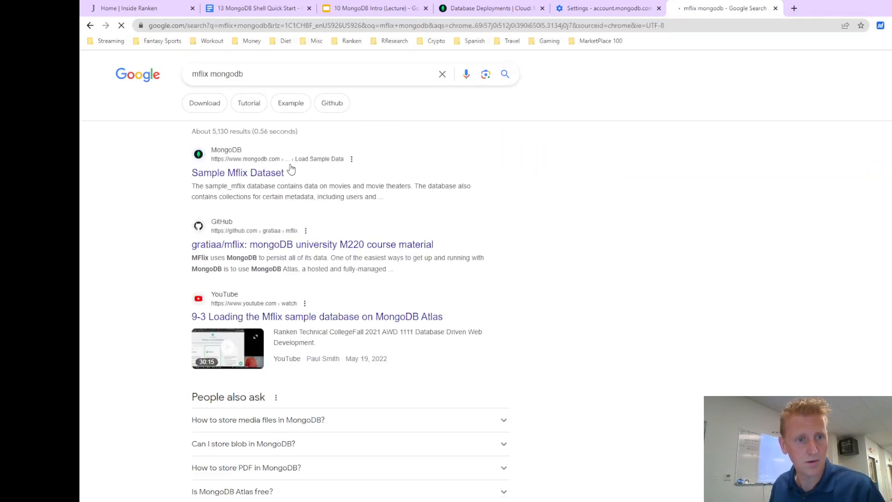
click(263, 175)
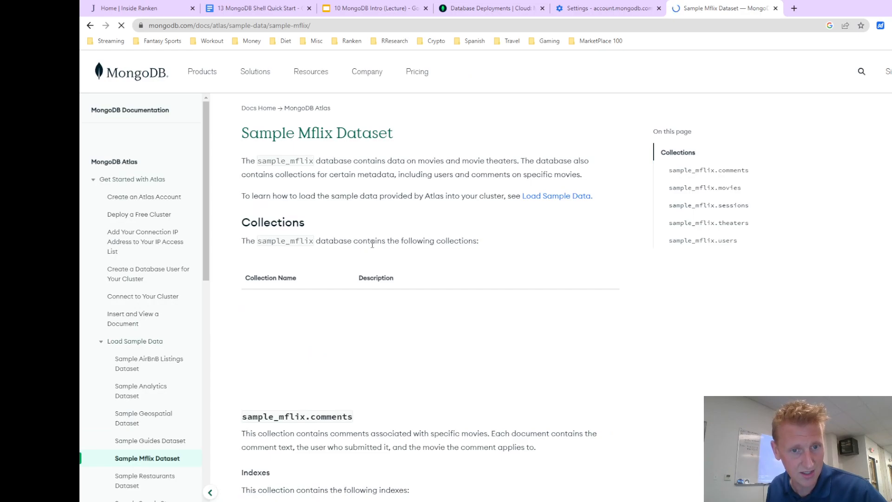
Step: Review the sample_mflix description, open the Load Sample Data instructions, then return to Atlas
drag(259, 237, 355, 239)
scroll(398, 237, down, 2)
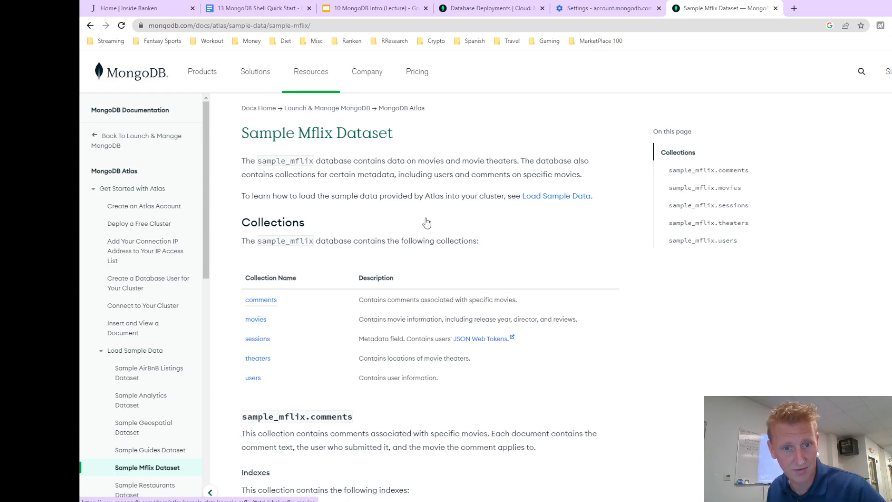
drag(346, 195, 473, 196)
click(538, 199)
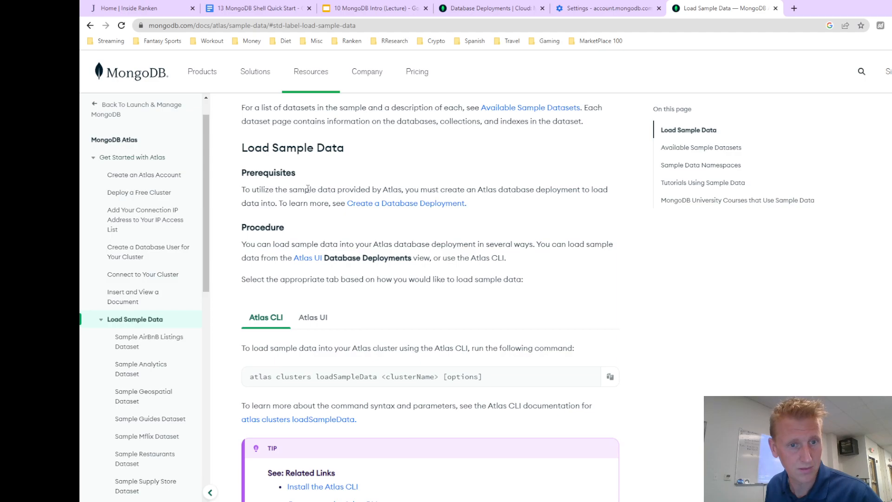
drag(298, 189, 341, 203)
click(308, 203)
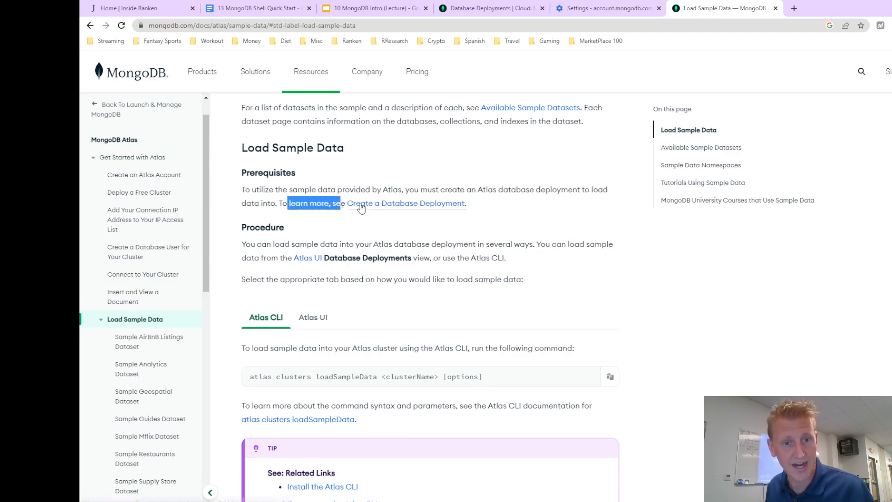
click(482, 186)
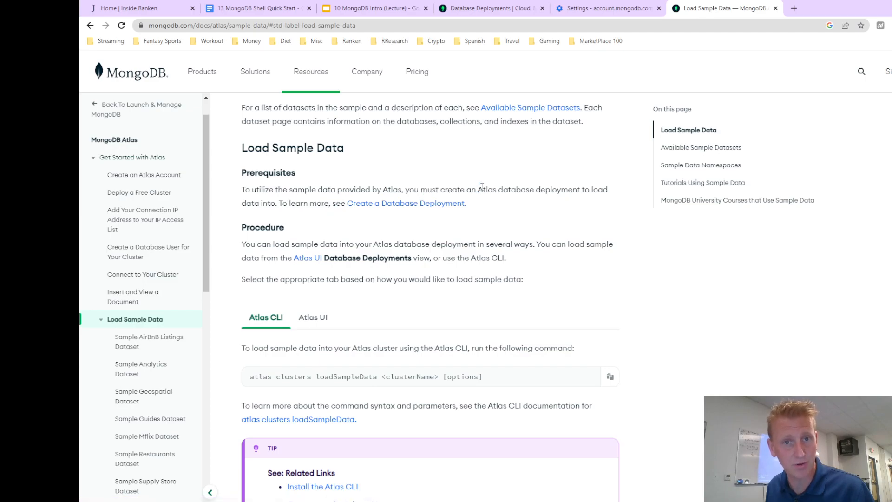
click(479, 10)
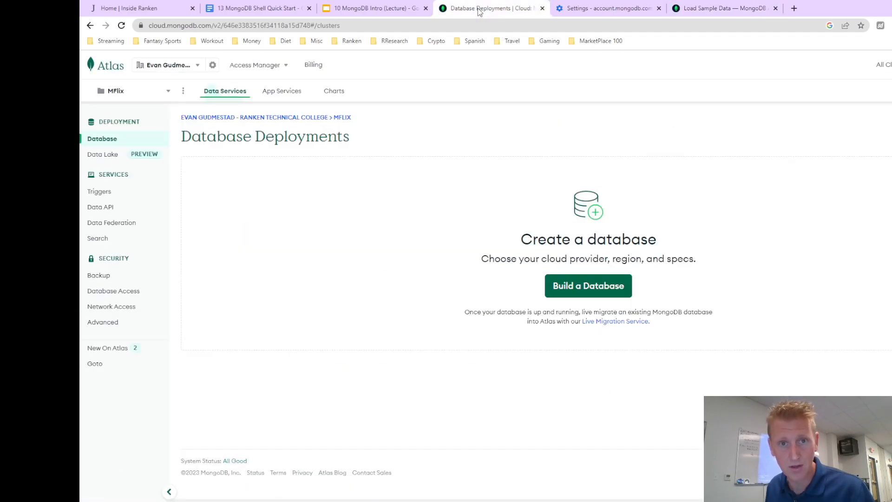
Step: Start building a new database from the empty Database Deployments page
drag(207, 138, 319, 139)
double_click(319, 138)
click(260, 140)
double_click(277, 139)
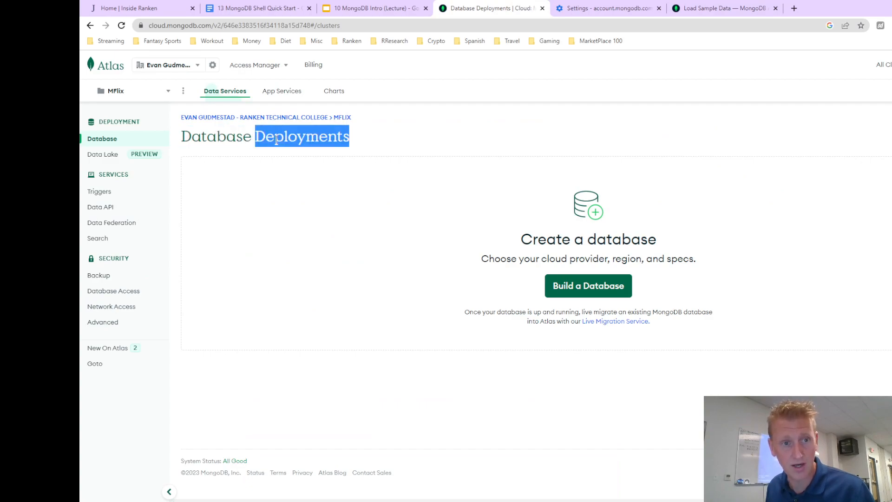
drag(531, 238, 684, 256)
click(672, 254)
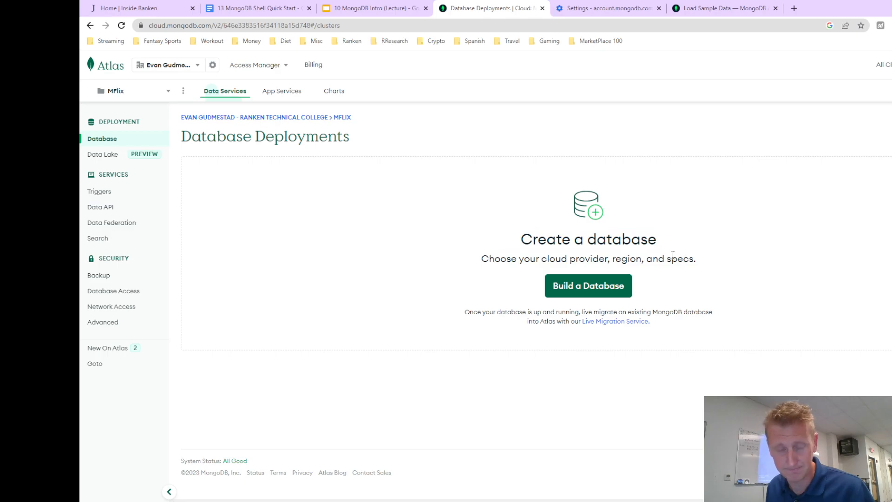
click(578, 289)
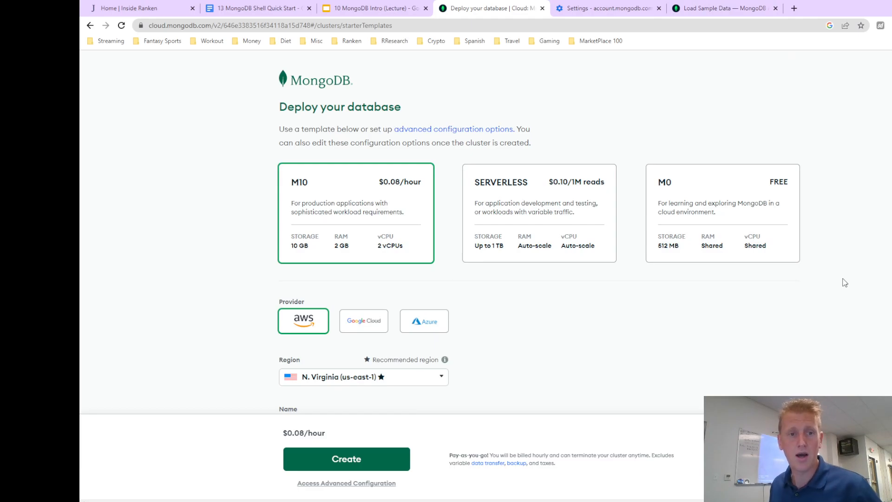
drag(426, 142, 472, 143)
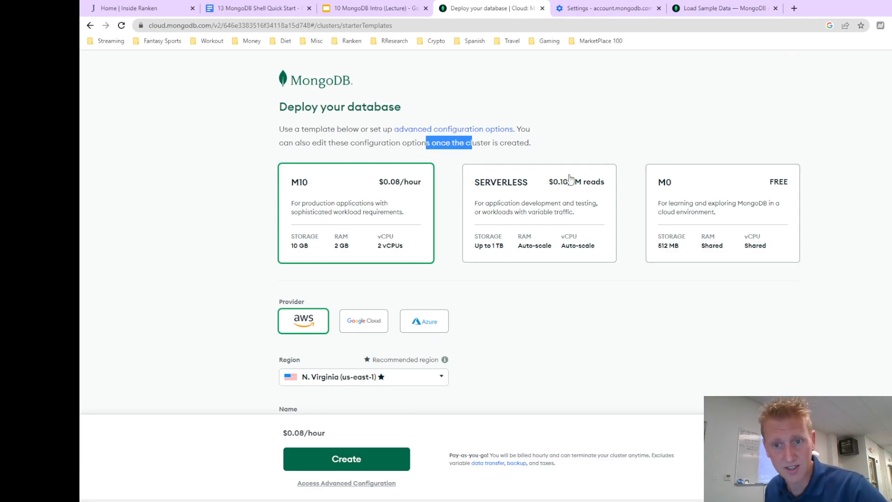
Step: Pick the free M0 tier on AWS N. Virginia (us-east-1), keep Cluster0, and create it
click(714, 210)
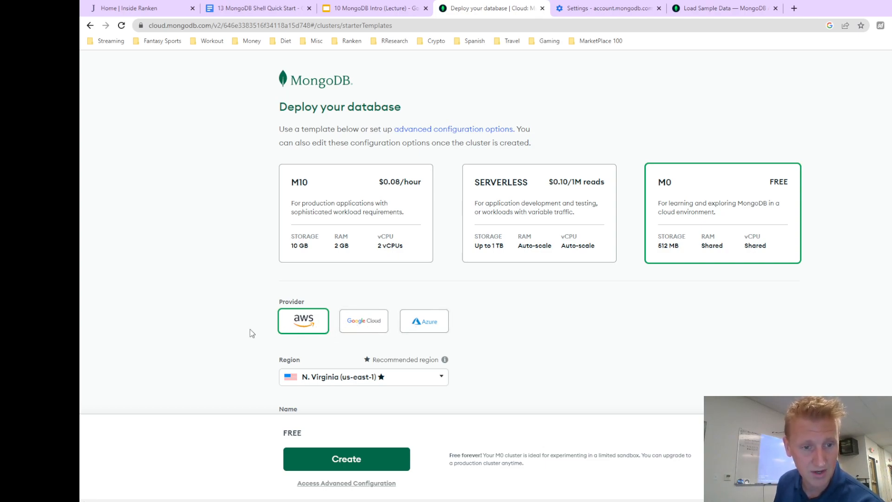
scroll(239, 306, down, 2)
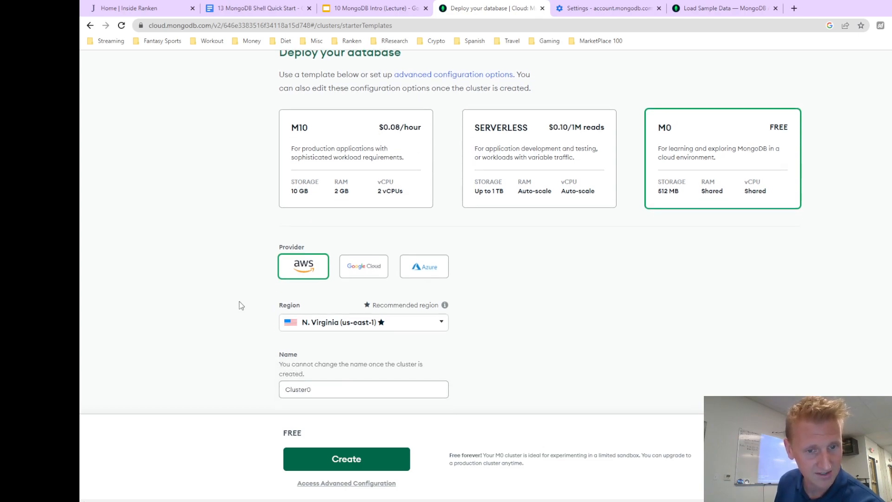
scroll(551, 302, up, 1)
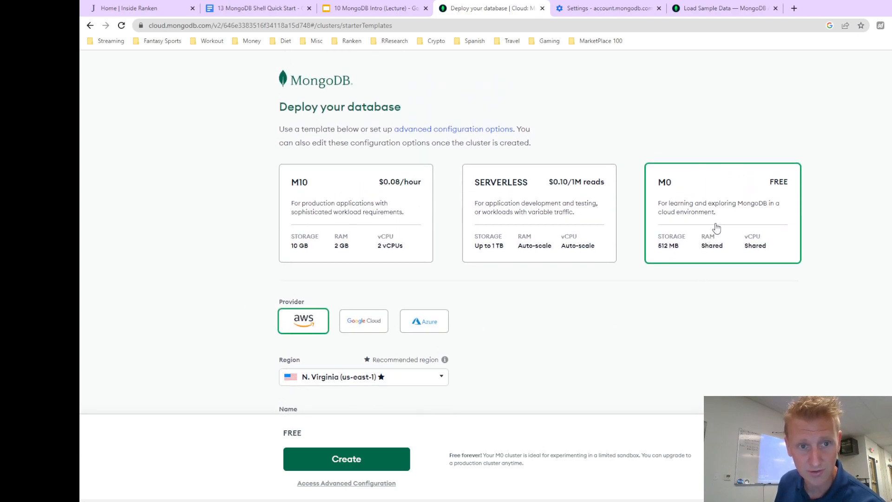
scroll(456, 282, down, 2)
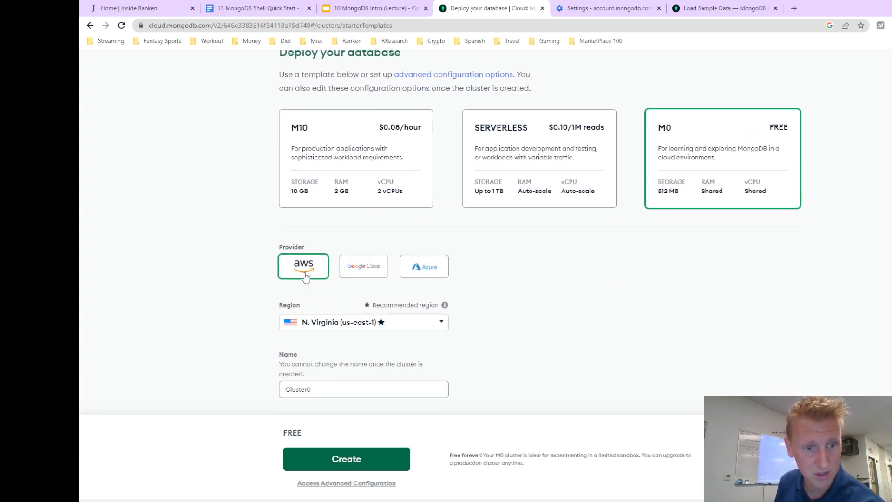
click(443, 324)
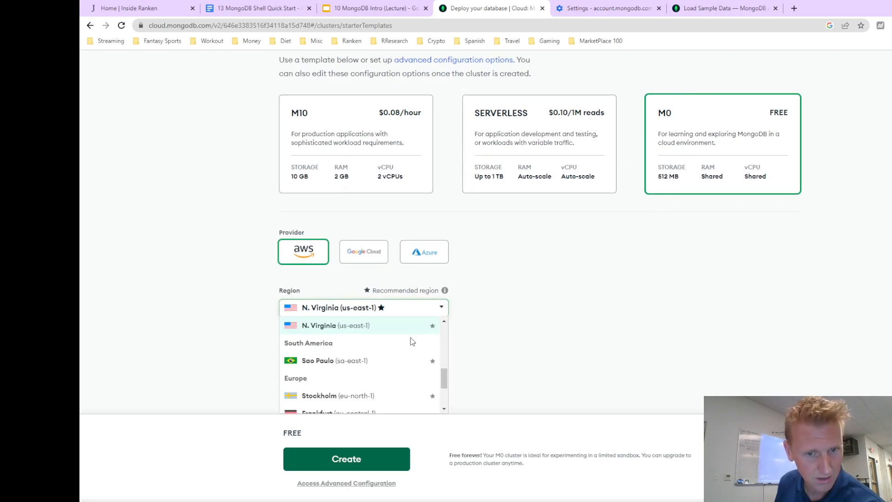
drag(444, 377, 447, 368)
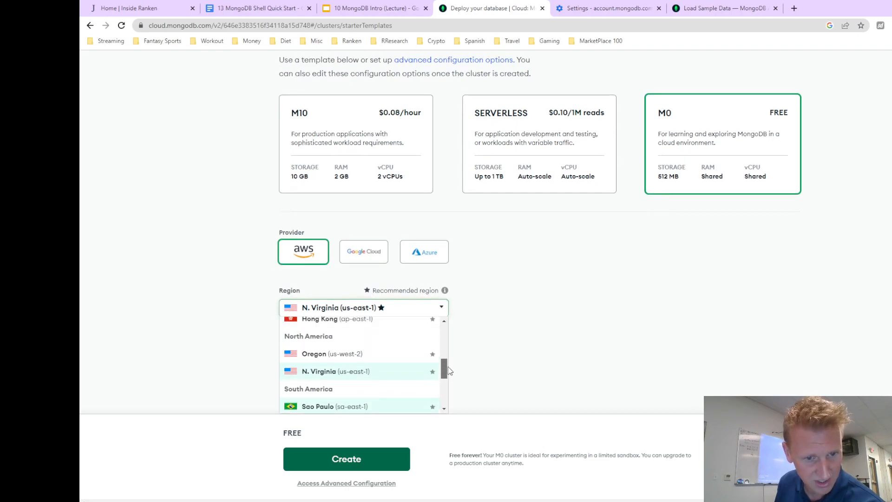
click(526, 362)
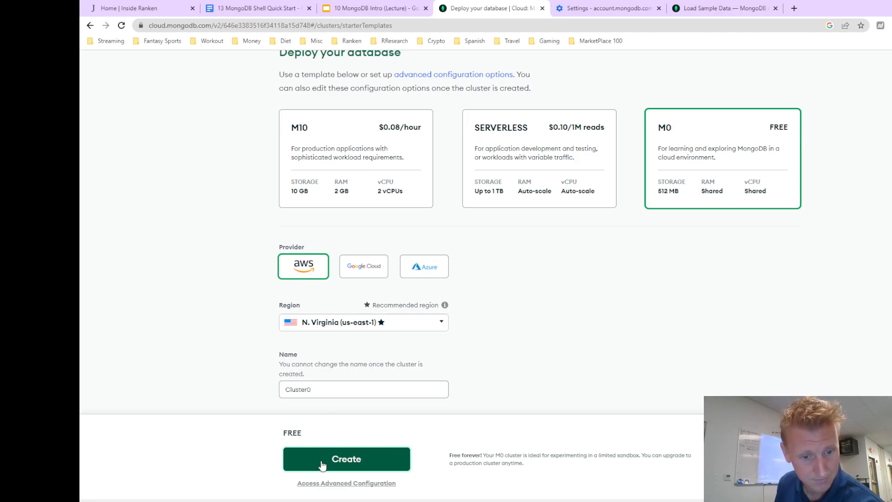
click(344, 465)
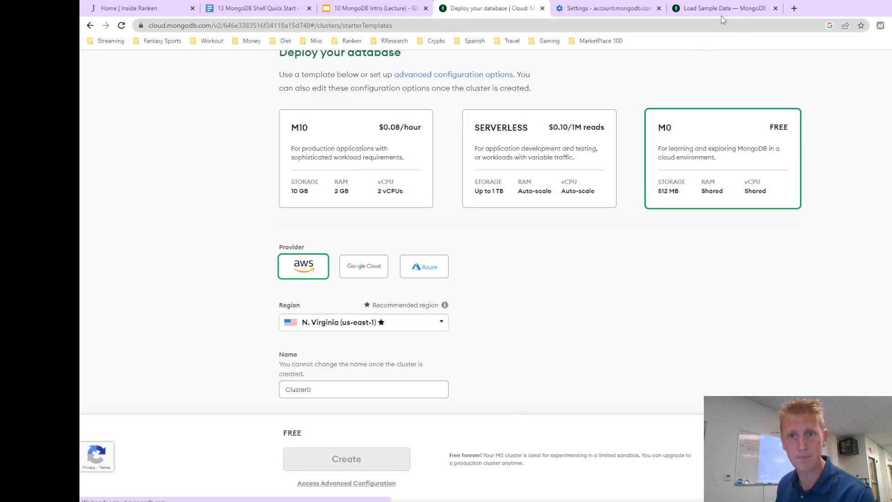
Step: Switch to the Load Sample Data docs and read the note on choosing an instruction tab
click(721, 10)
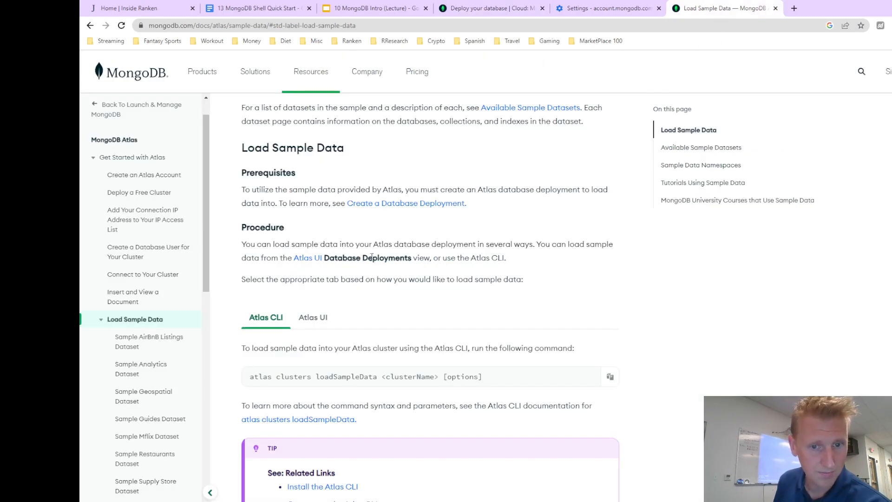
drag(271, 279, 437, 280)
click(437, 280)
scroll(436, 285, down, 1)
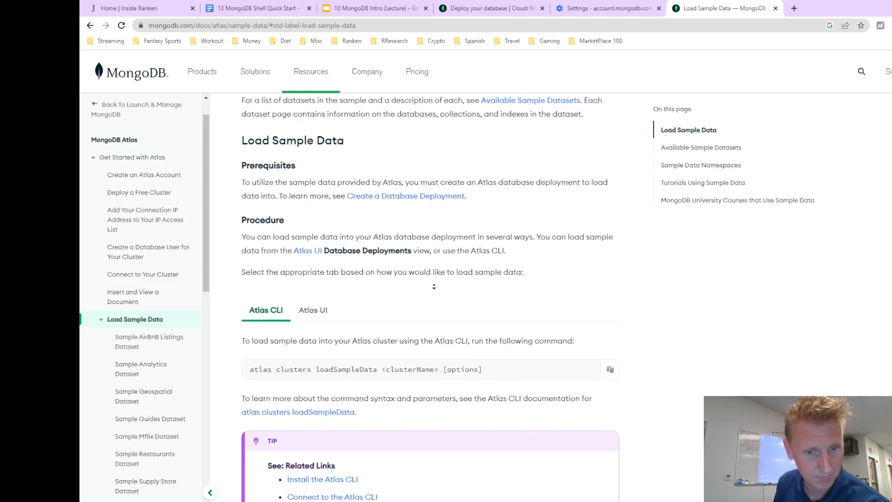
drag(280, 261, 405, 262)
double_click(400, 261)
drag(273, 262, 326, 261)
double_click(351, 261)
click(457, 261)
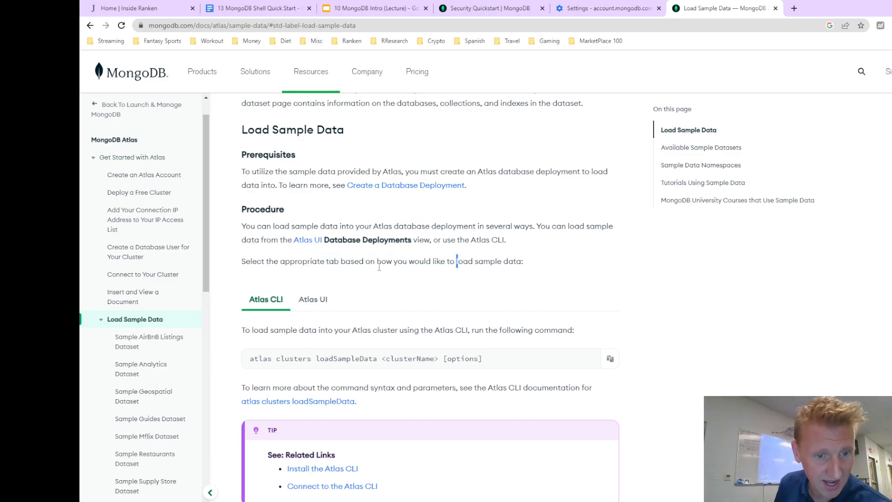
Step: Show the Atlas UI instructions and review the Load Sample Dataset steps
click(312, 300)
scroll(529, 294, down, 3)
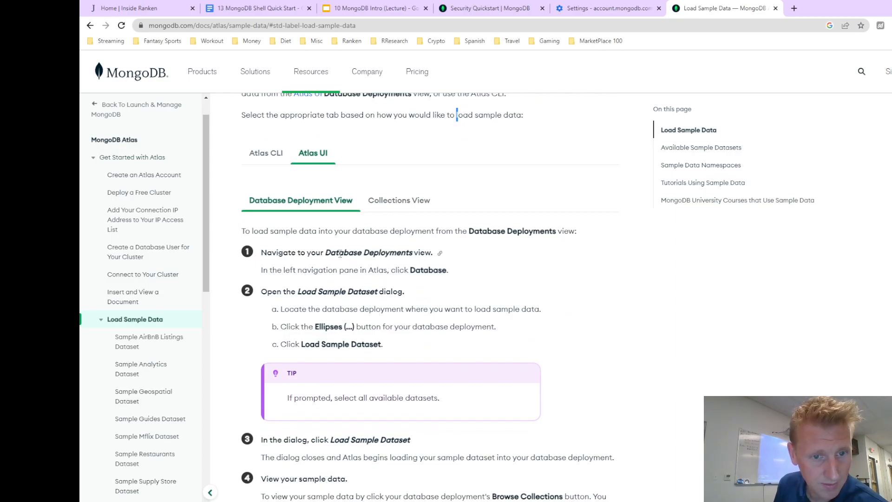
drag(319, 270, 374, 293)
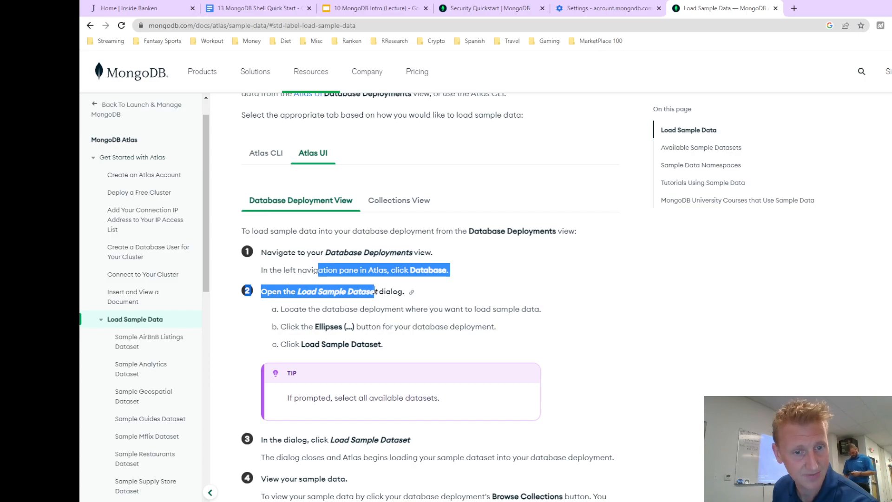
click(314, 302)
drag(297, 291, 380, 292)
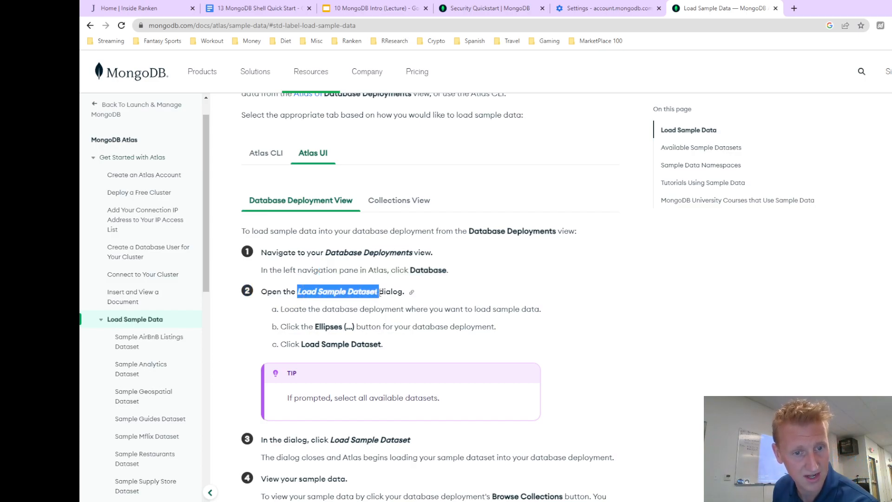
Step: Return to the Atlas Security Quickstart and scroll through to the IP Access List section
click(491, 9)
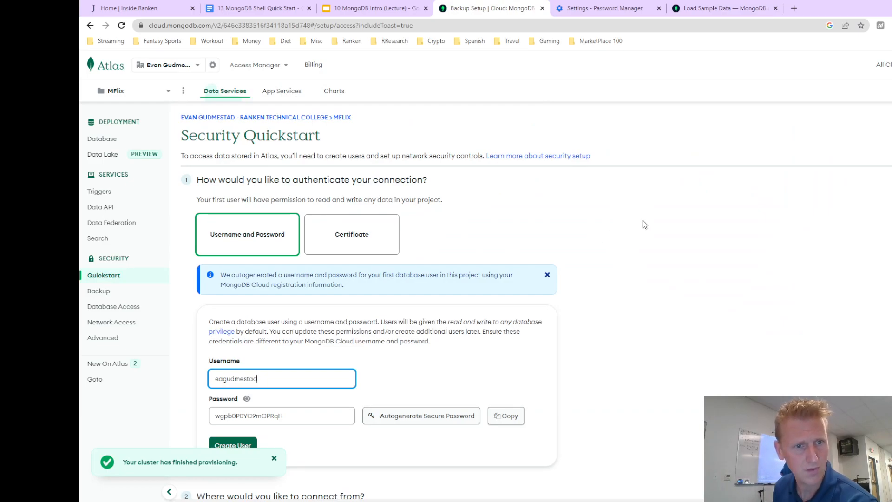
scroll(643, 214, down, 2)
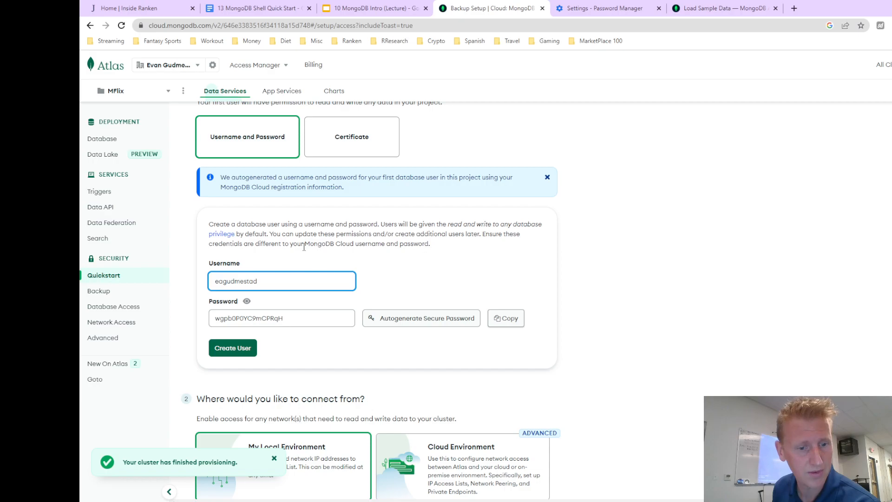
scroll(340, 258, down, 2)
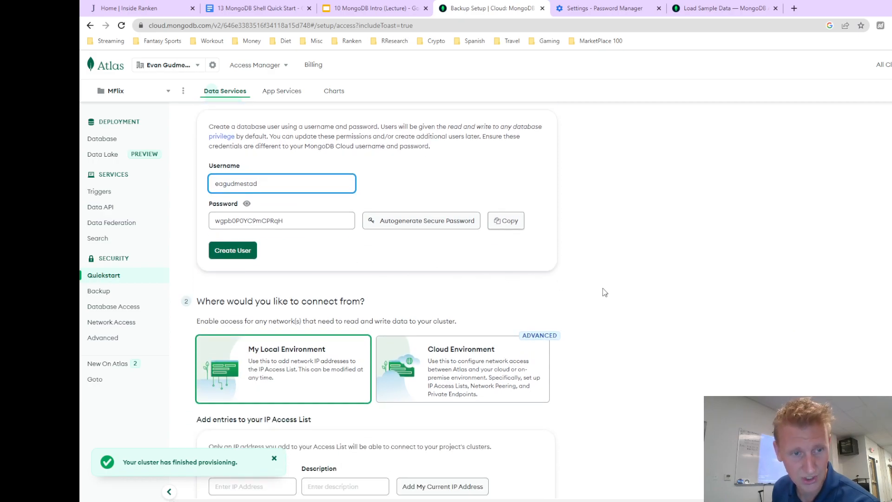
scroll(599, 292, up, 2)
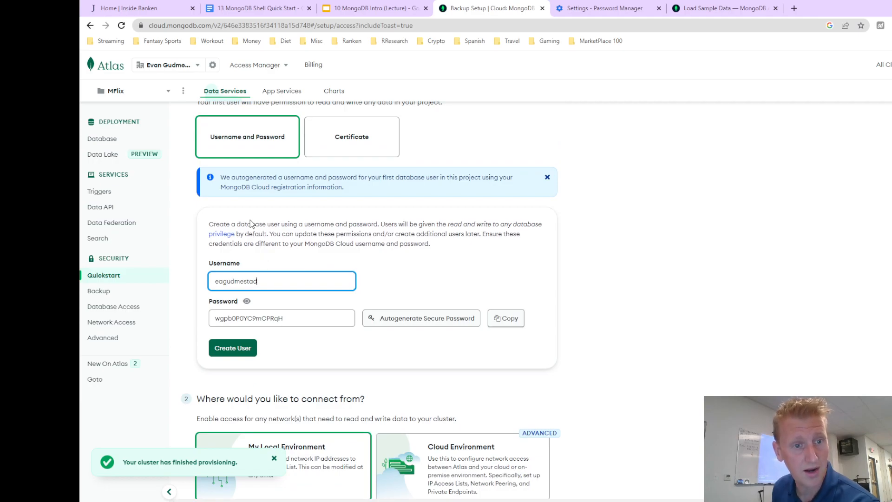
scroll(253, 223, up, 2)
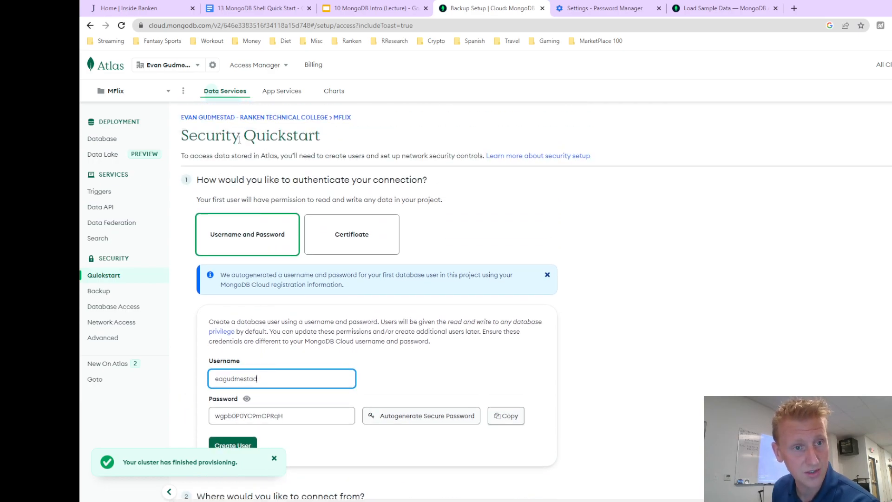
scroll(296, 267, down, 7)
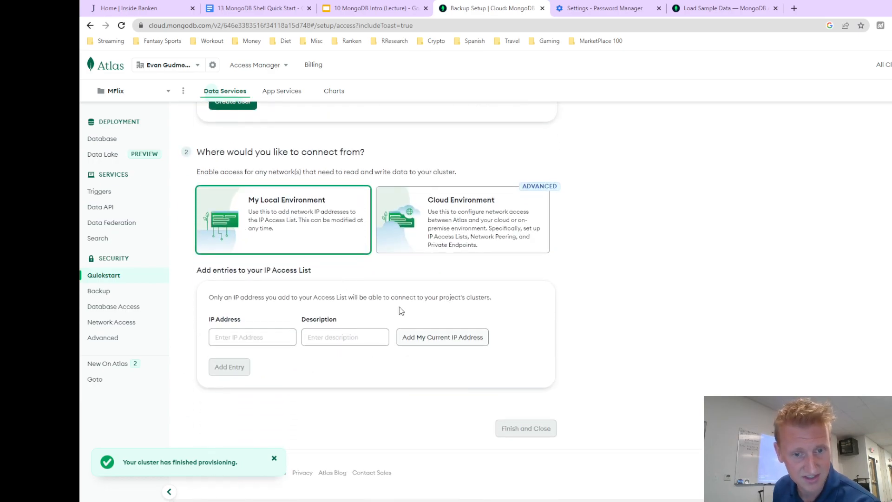
scroll(353, 283, up, 3)
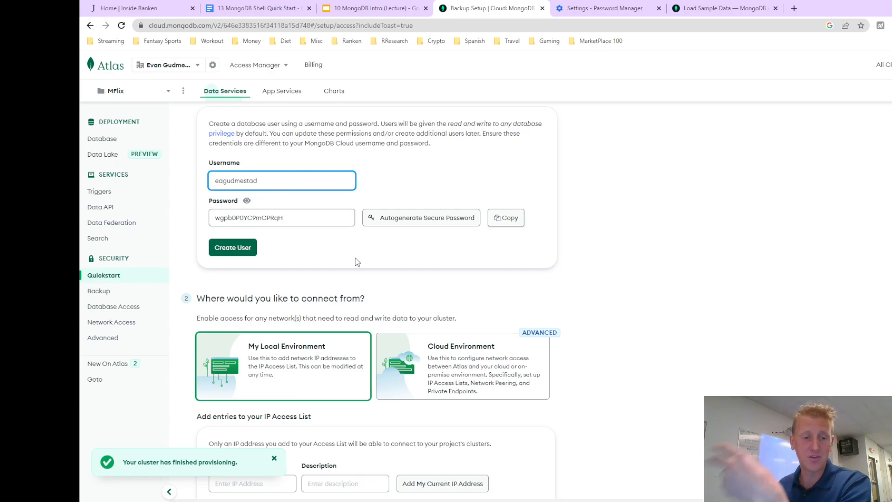
scroll(259, 297, down, 2)
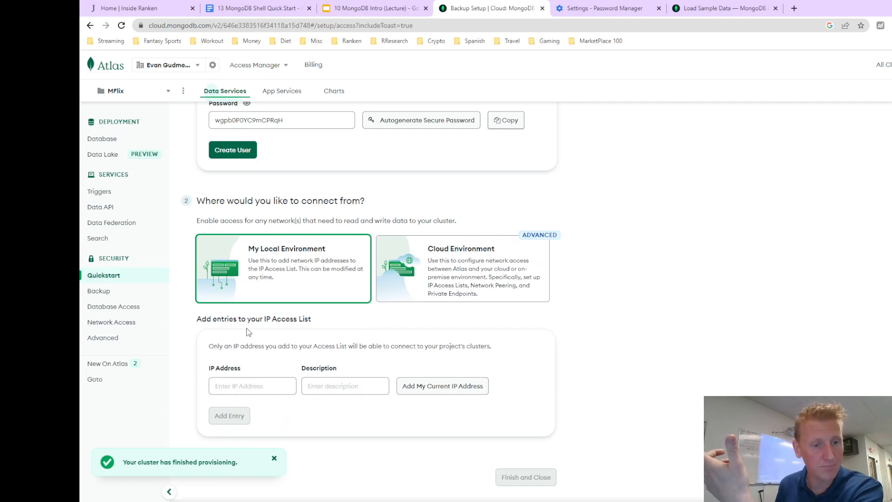
drag(237, 318, 351, 346)
click(351, 346)
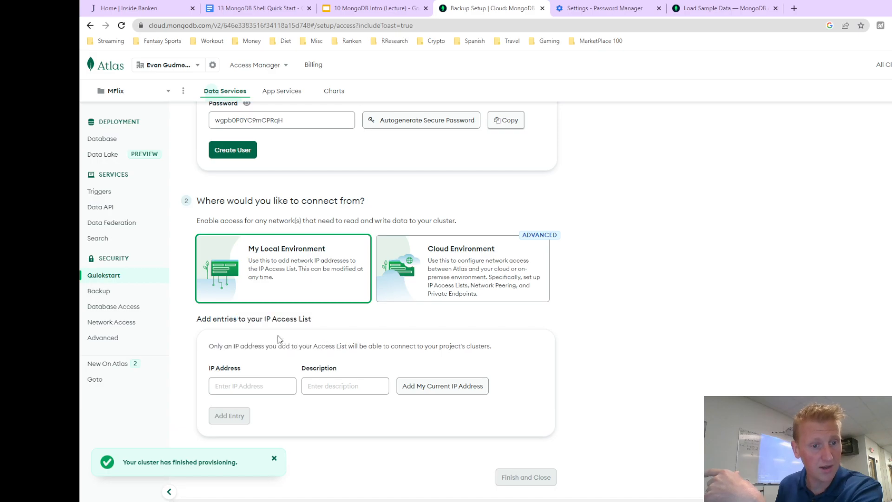
drag(217, 317, 315, 346)
scroll(261, 334, up, 2)
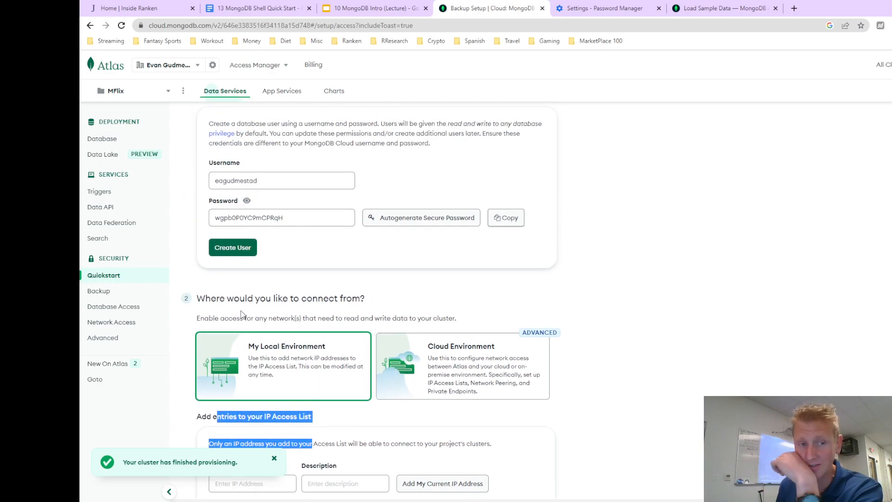
scroll(241, 314, up, 2)
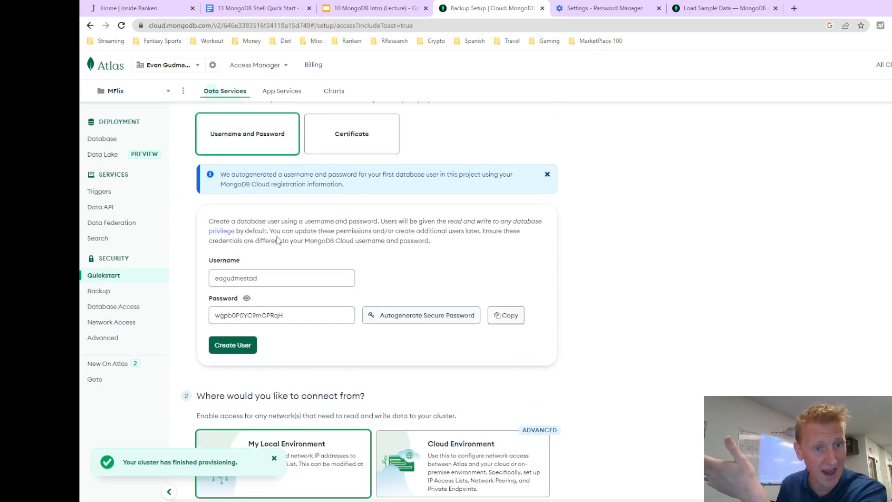
Step: Select the autogenerated username and password, detach Atlas into its own window, and copy the password
drag(274, 279, 203, 281)
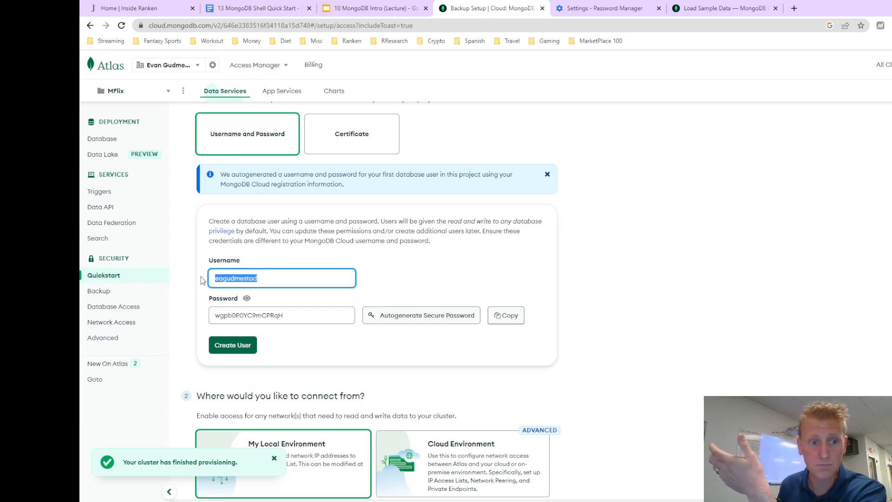
double_click(252, 315)
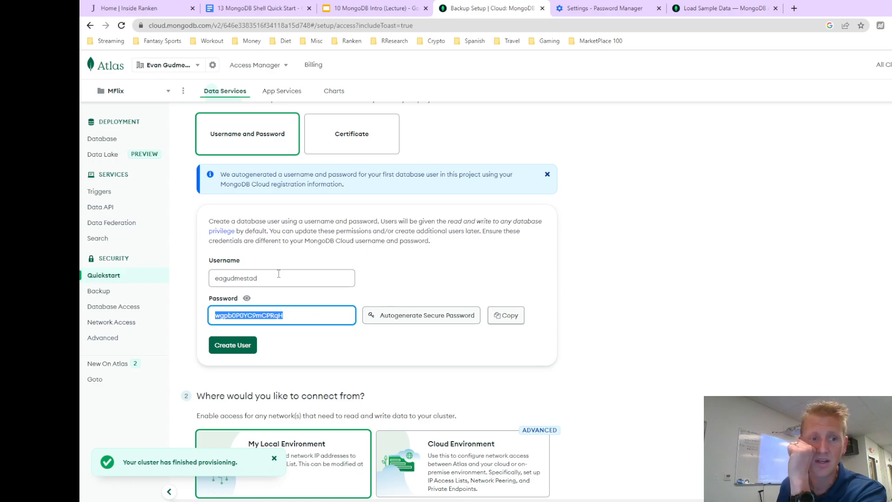
drag(283, 278, 200, 280)
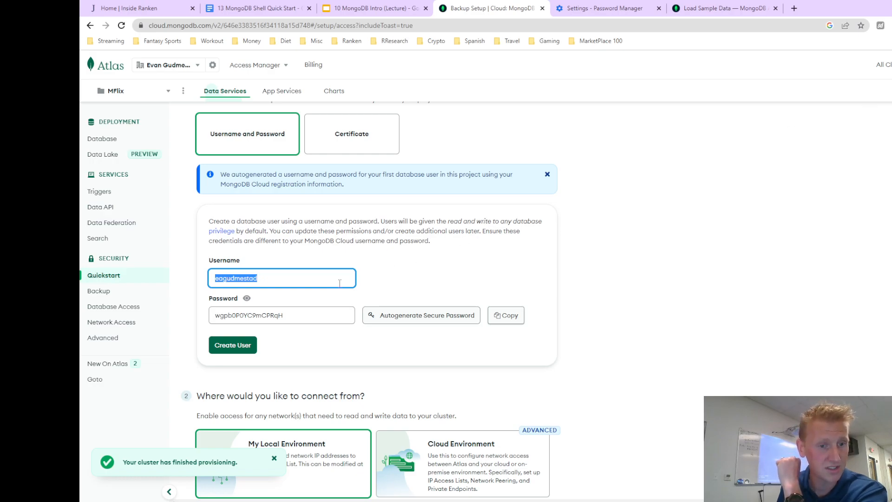
drag(281, 315, 206, 318)
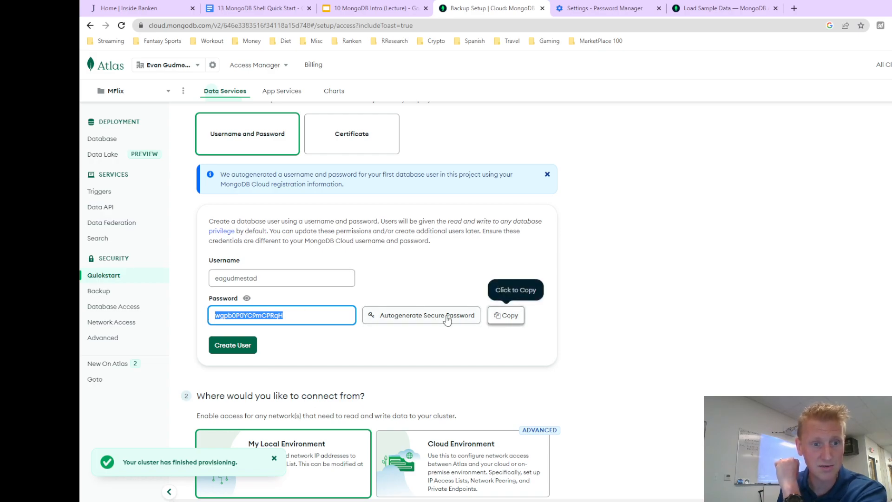
drag(457, 10, 583, 4)
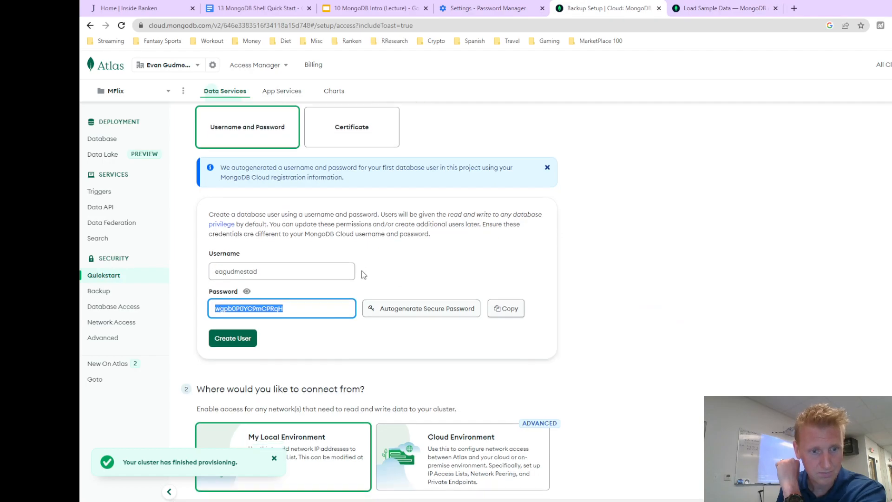
scroll(409, 265, down, 2)
click(506, 221)
scroll(352, 244, down, 1)
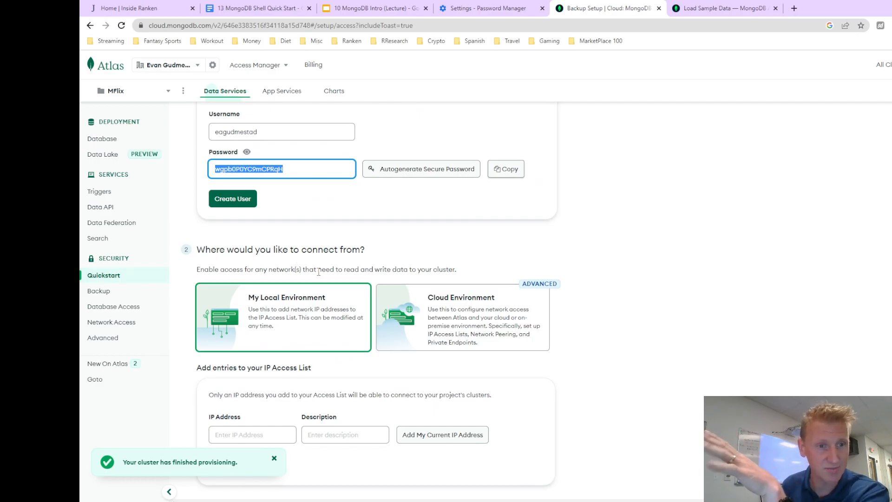
scroll(318, 274, up, 4)
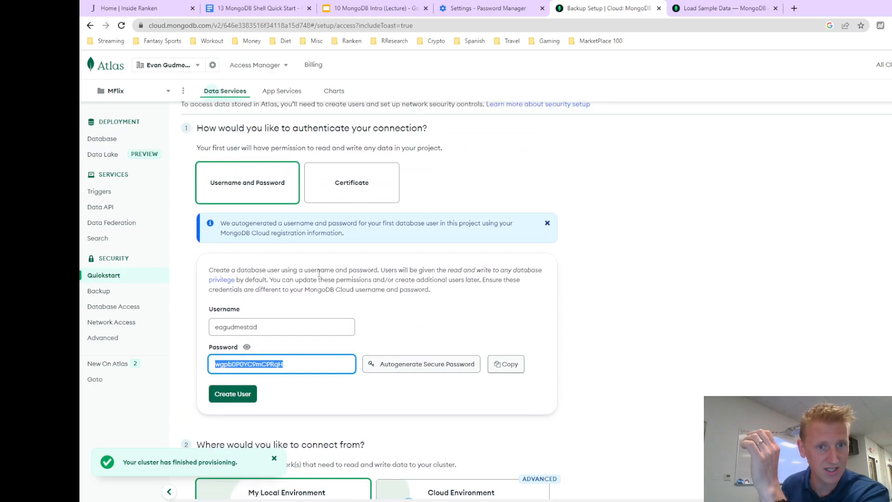
scroll(279, 253, down, 6)
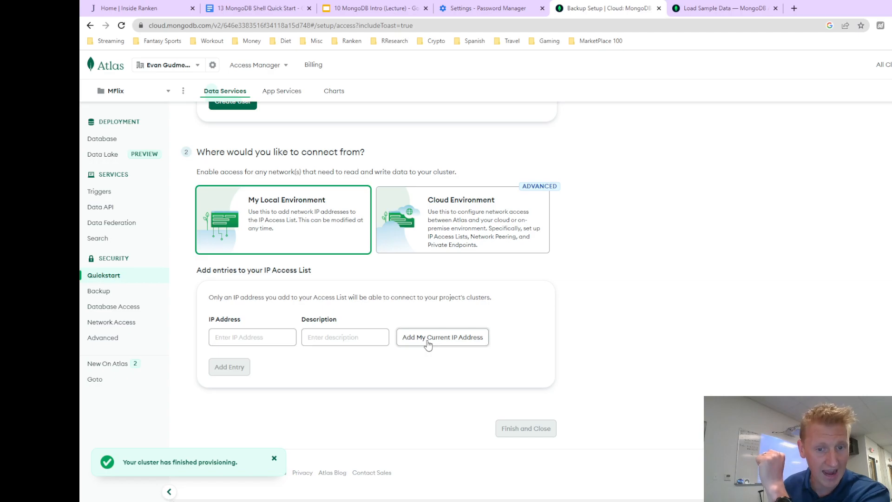
Step: Add the current IP address to the IP Access List and point out the new entry
click(427, 342)
scroll(279, 353, down, 2)
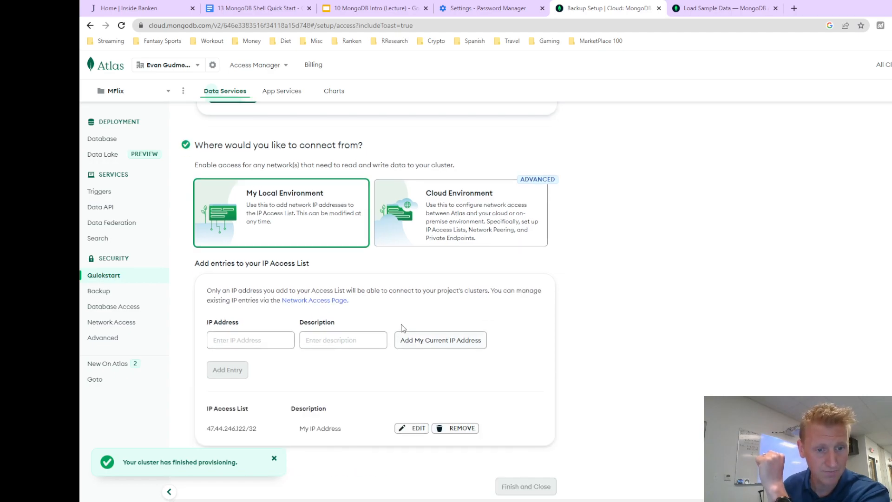
drag(206, 373, 330, 370)
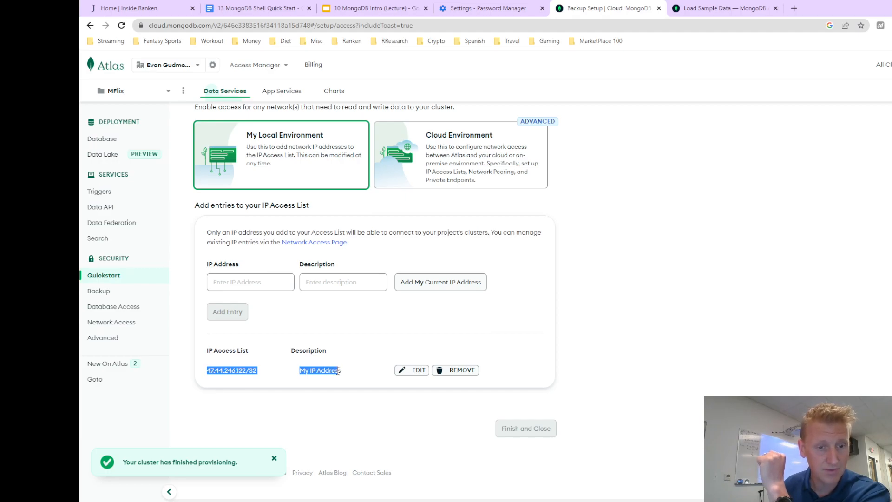
click(338, 371)
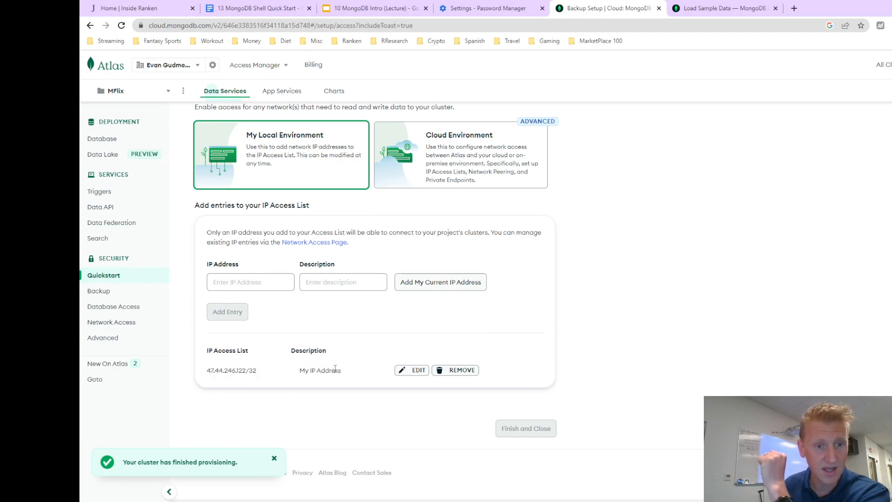
drag(216, 371, 335, 371)
click(215, 371)
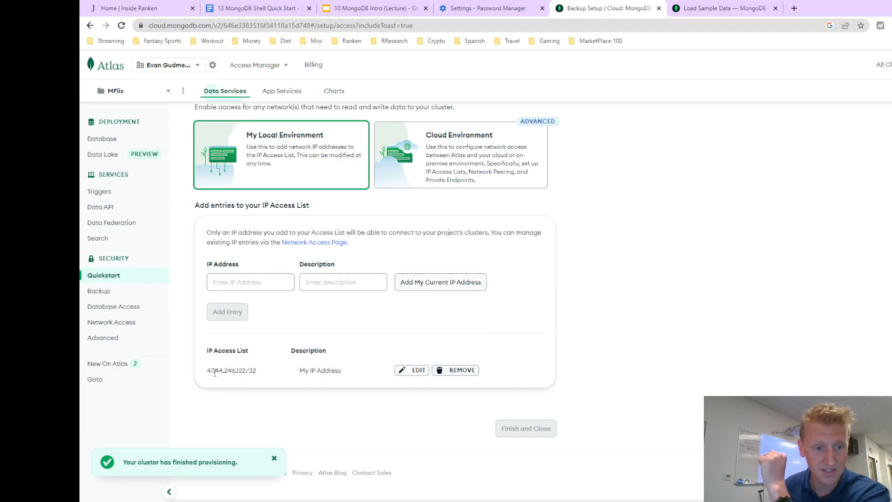
Step: Highlight the IP entry with its My IP Address description and scroll over the list
drag(220, 373, 323, 373)
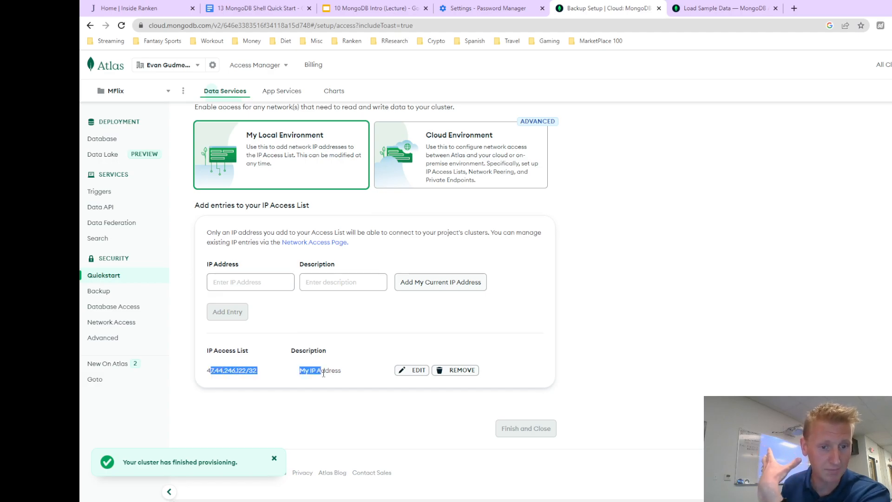
click(324, 373)
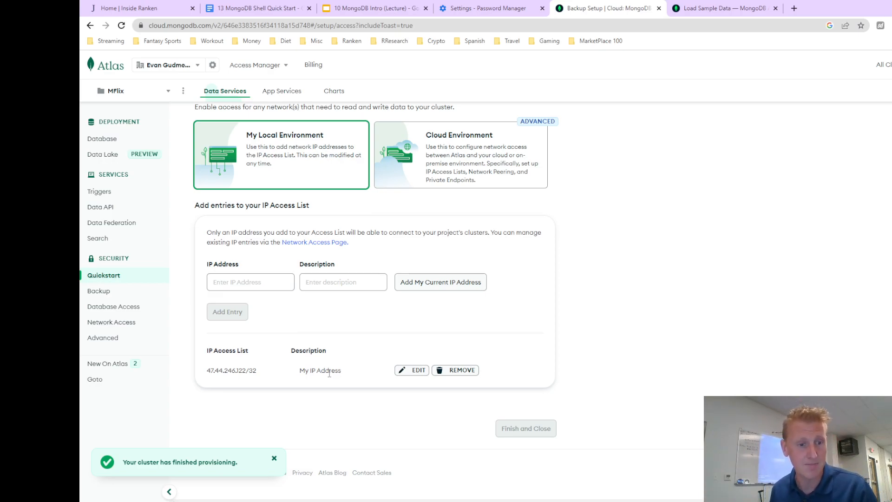
drag(215, 369, 325, 372)
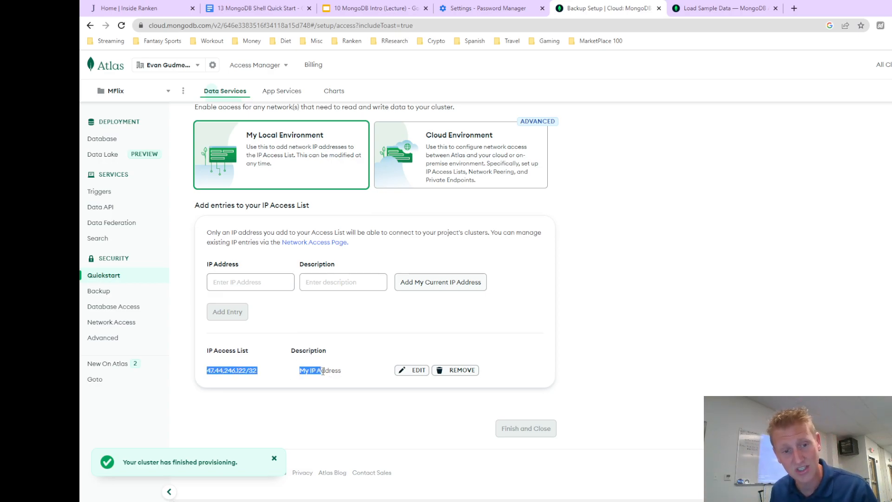
click(326, 371)
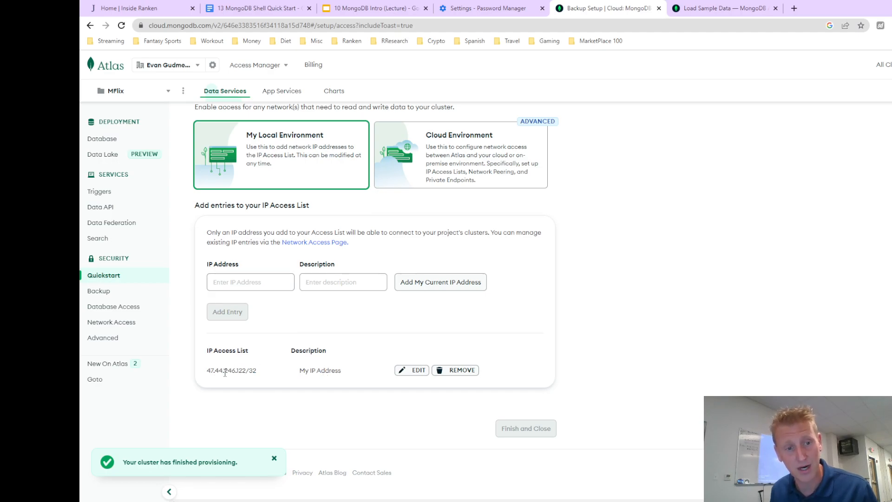
drag(213, 372, 335, 371)
click(303, 380)
scroll(292, 379, up, 3)
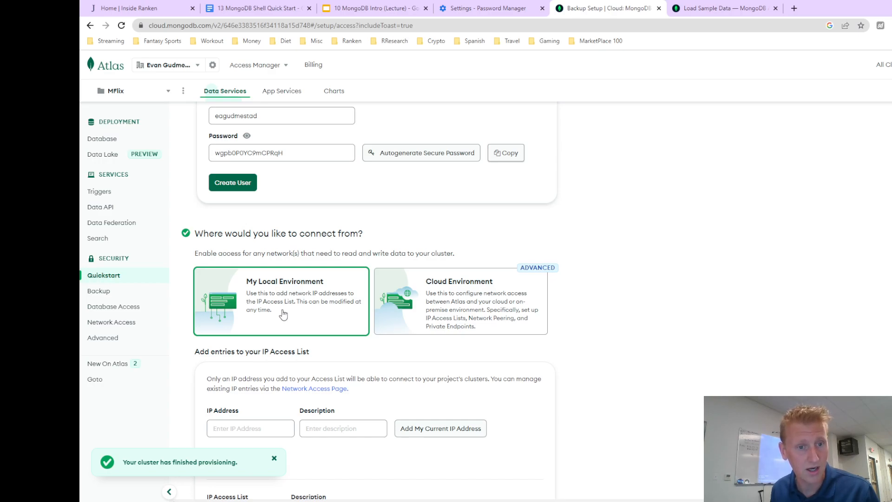
scroll(284, 316, down, 3)
scroll(316, 351, up, 2)
scroll(318, 353, up, 3)
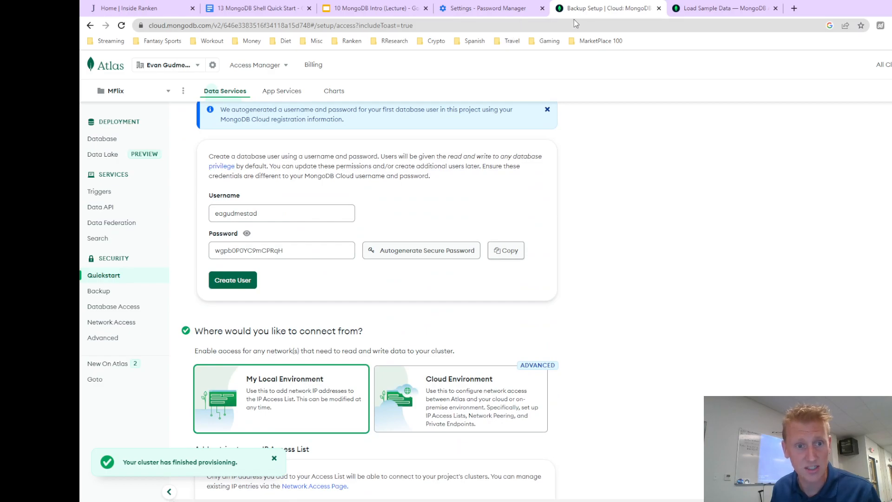
scroll(602, 233, down, 5)
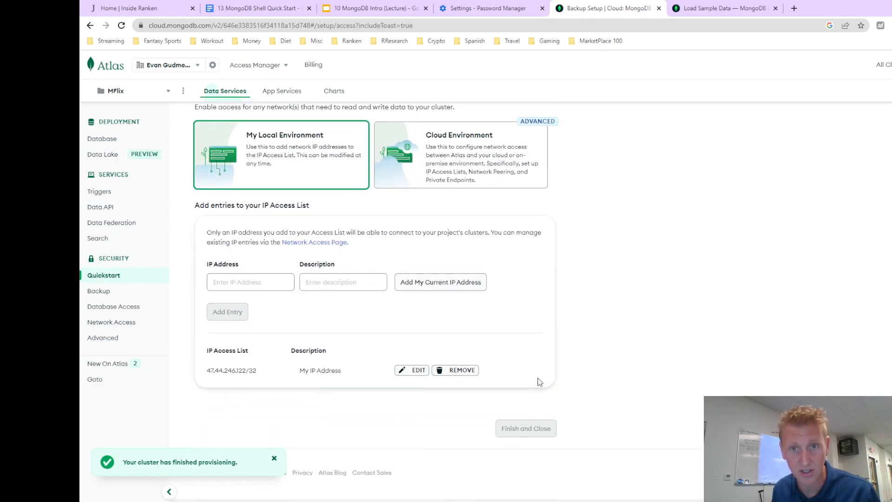
scroll(546, 354, up, 8)
drag(616, 8, 891, 49)
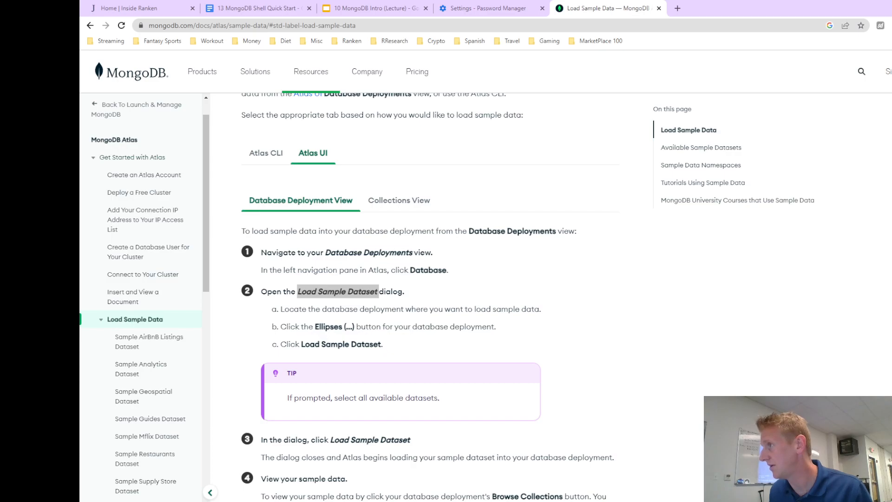
drag(891, 174, 730, 8)
scroll(581, 264, up, 4)
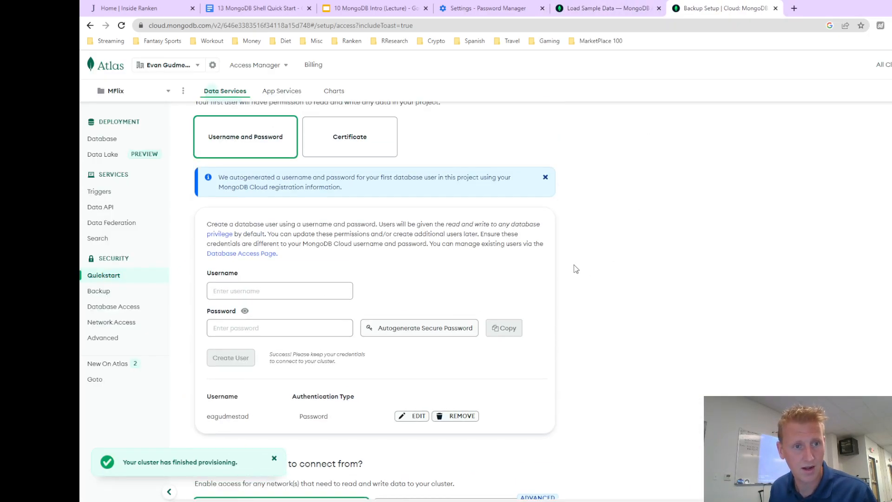
scroll(522, 286, down, 1)
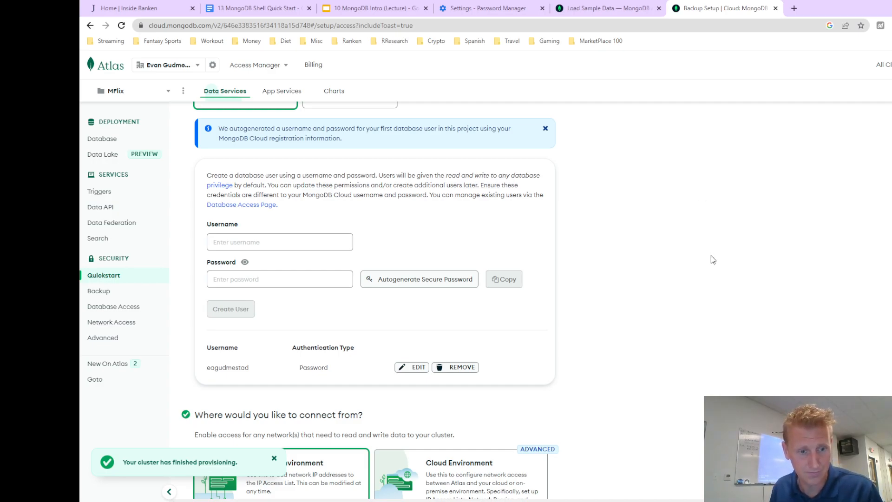
scroll(711, 256, down, 7)
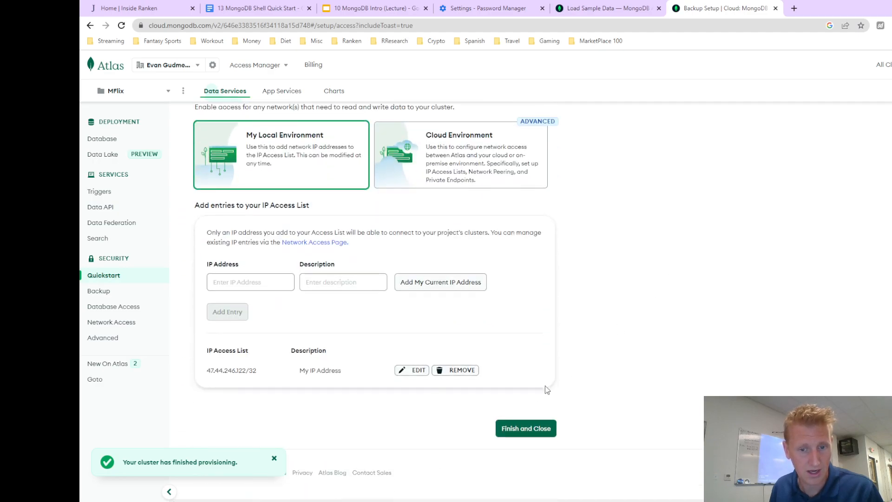
Step: Finish the access-rules quickstart, go to Databases, and open the Cluster0 overview
click(522, 426)
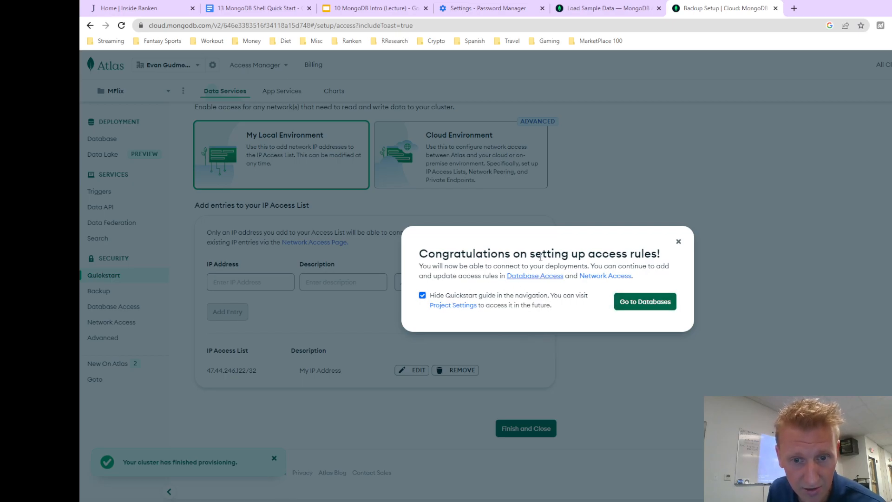
click(643, 305)
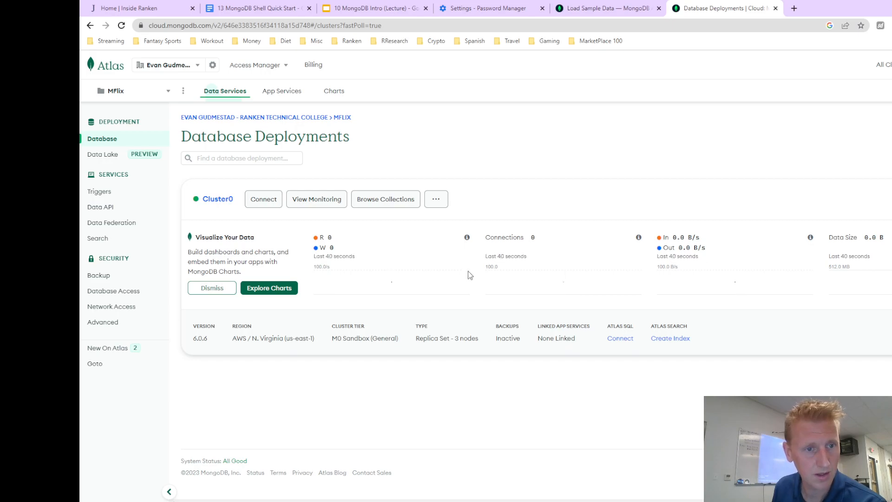
click(217, 200)
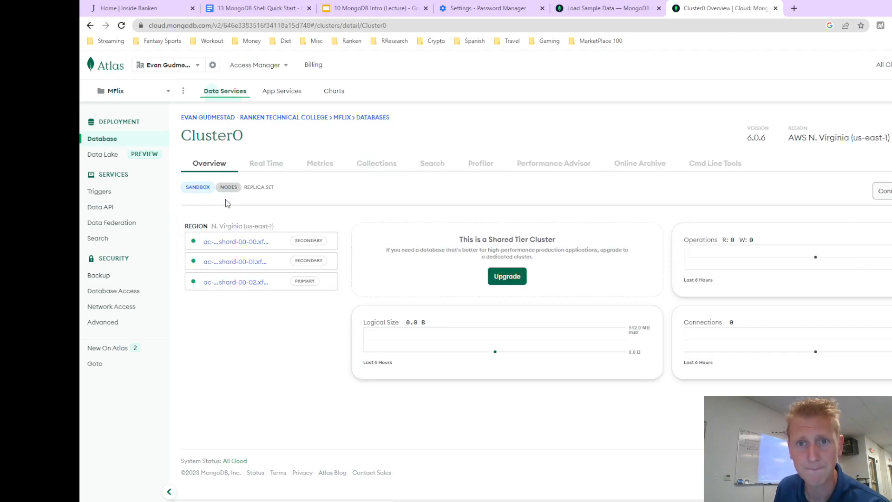
Step: Check the docs' Database navigation step, then go back to the Database Deployments list
click(609, 8)
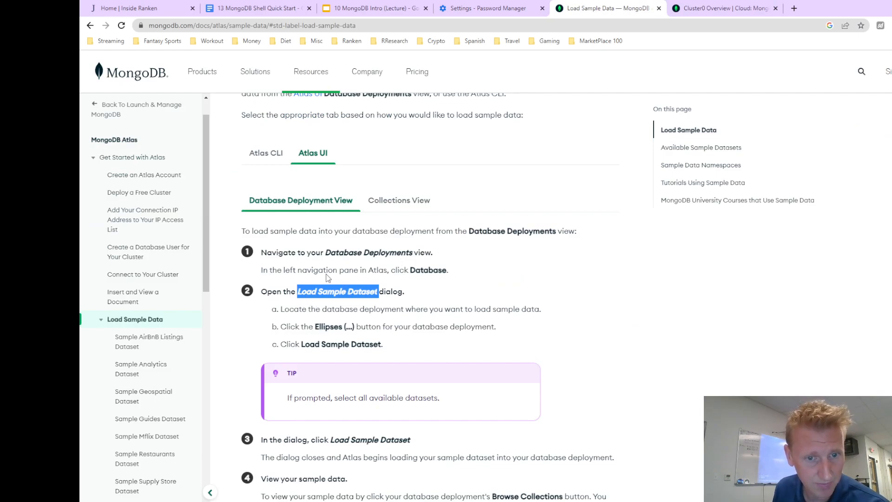
drag(282, 270, 439, 270)
double_click(428, 270)
click(718, 9)
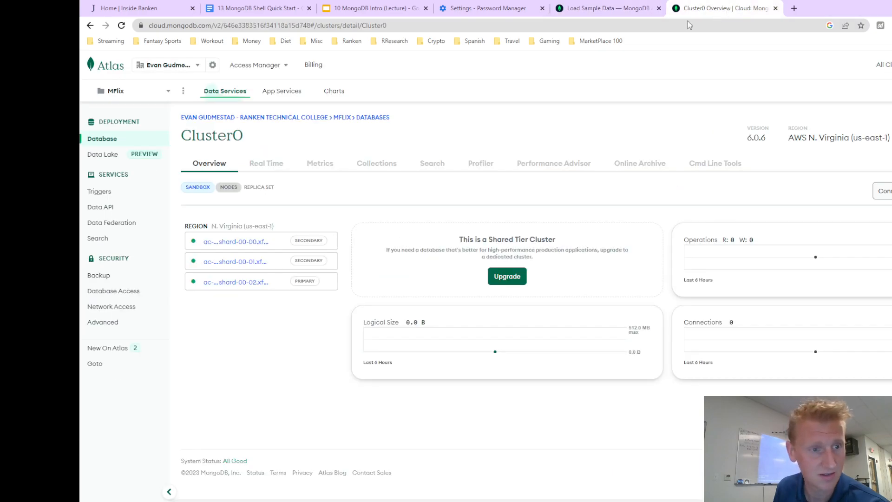
click(102, 141)
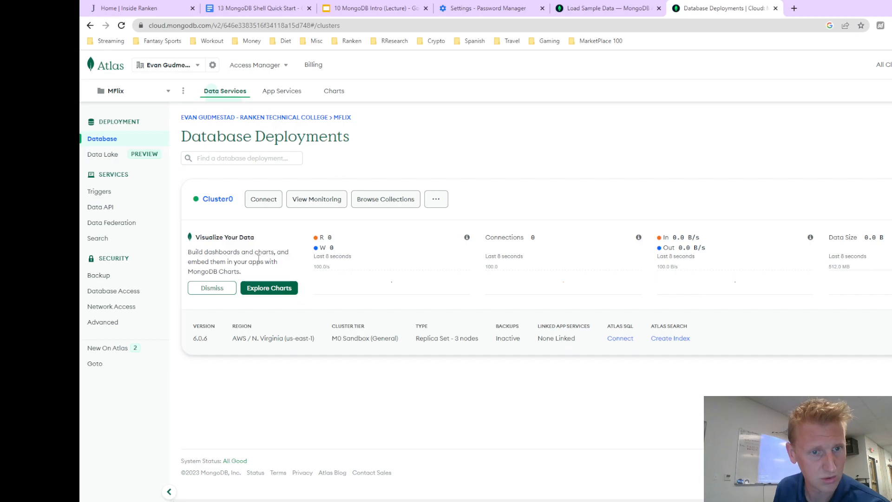
Step: Start loading the ~350 MB sample dataset into Cluster0 from its more-actions menu
click(436, 202)
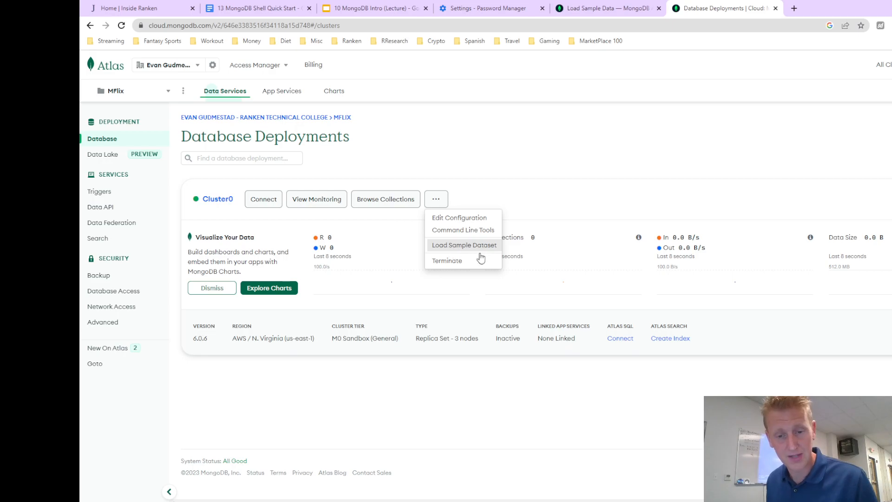
mouse_move(494, 500)
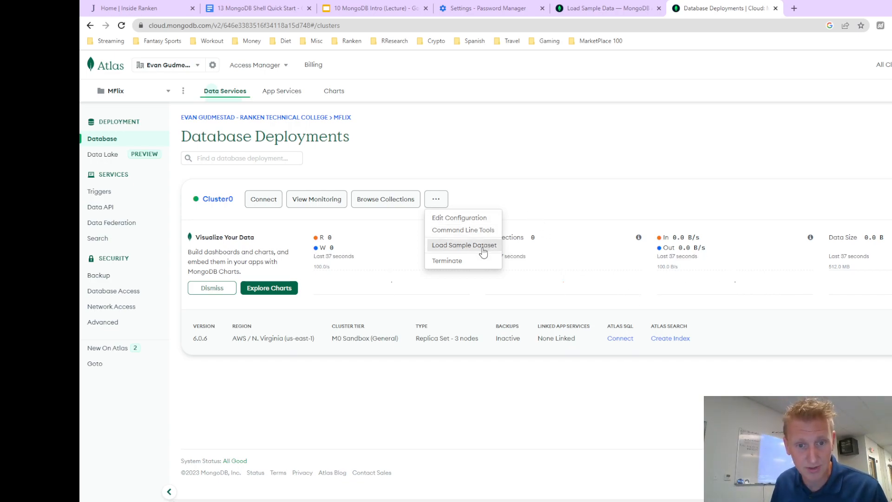
click(546, 191)
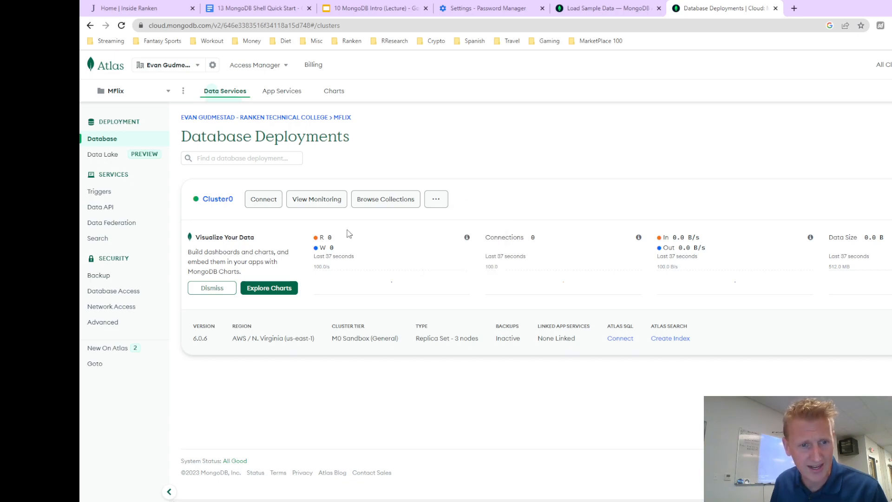
click(437, 202)
click(439, 246)
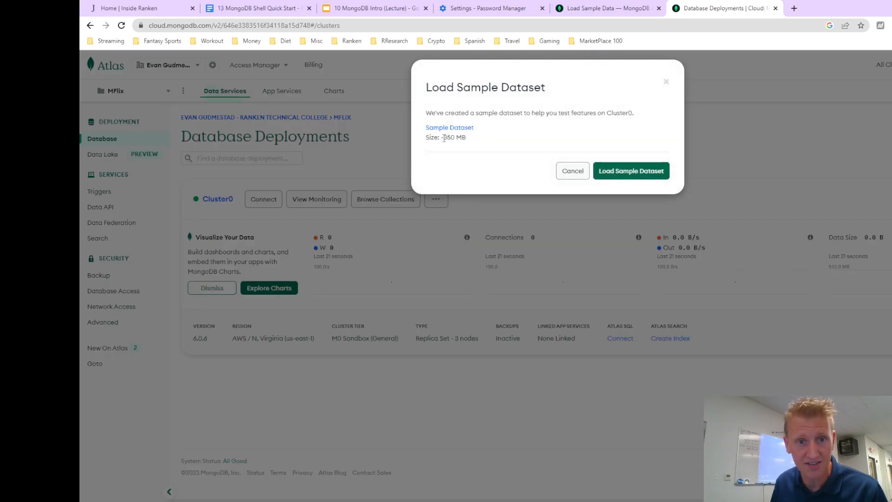
click(631, 174)
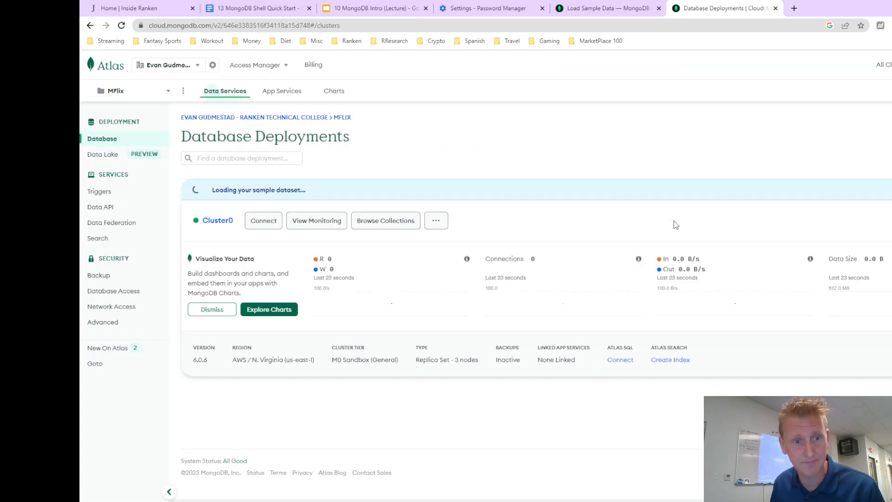
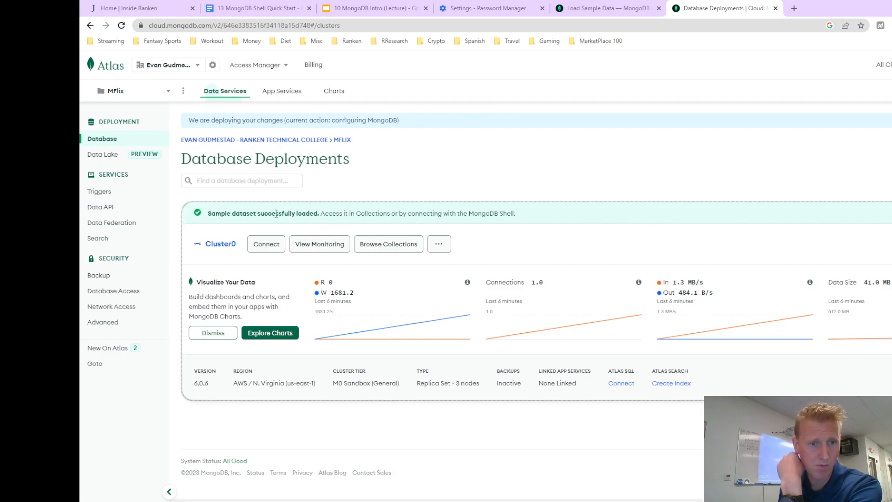
Step: Read the sample-dataset-loaded message, noting its Collections and MongoDB Shell mentions
drag(215, 214, 351, 215)
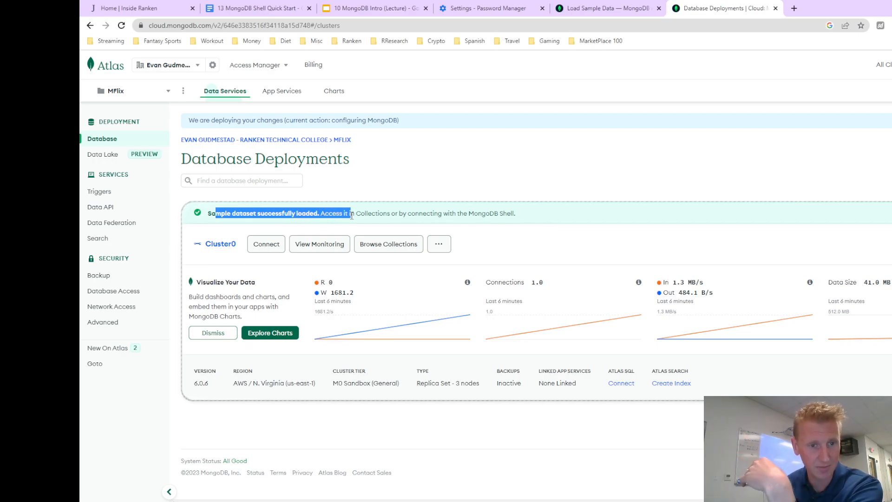
double_click(388, 212)
drag(442, 214, 489, 213)
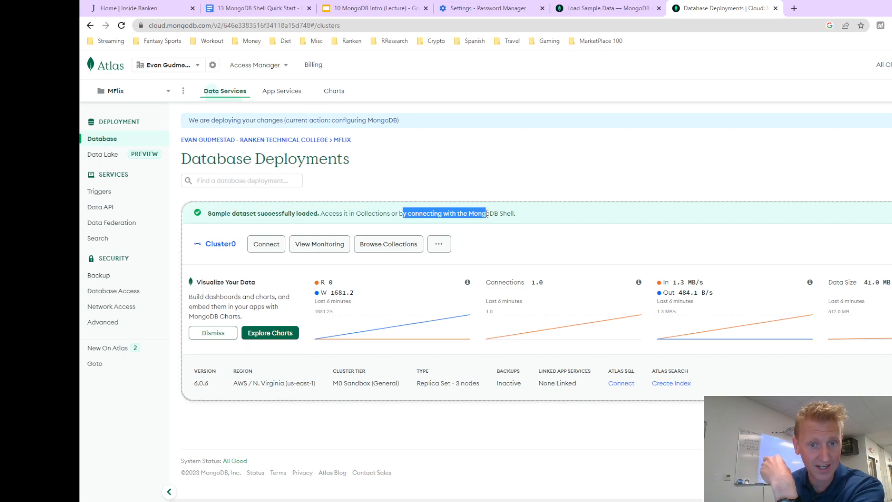
double_click(485, 213)
click(508, 214)
double_click(507, 214)
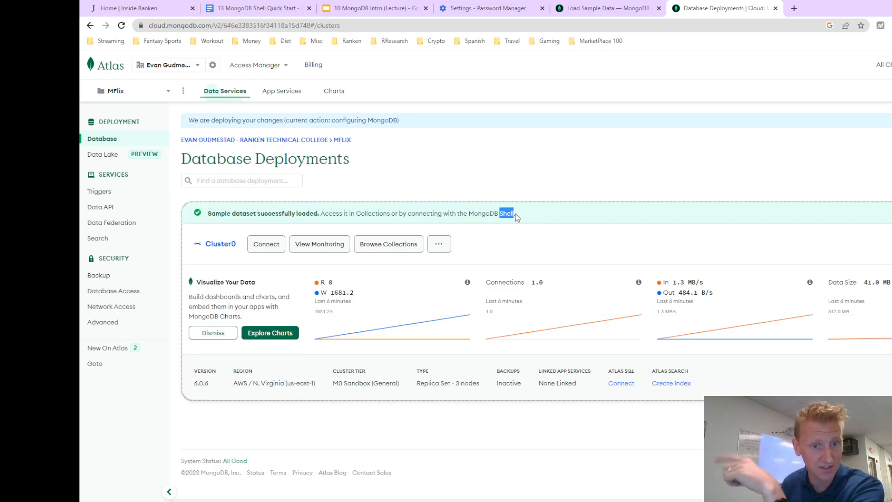
drag(468, 213, 517, 218)
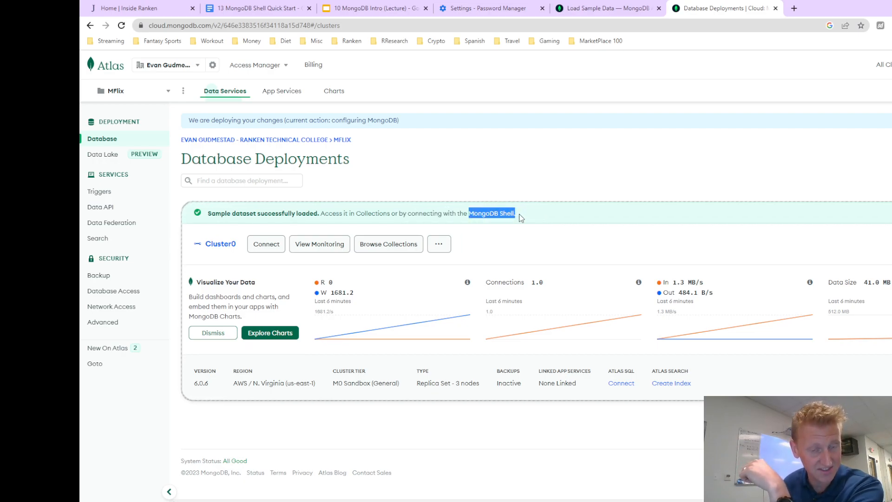
click(521, 217)
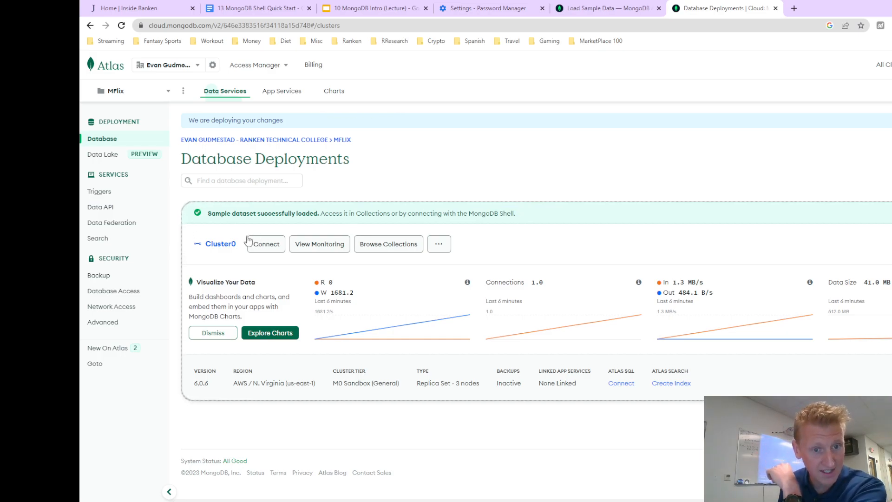
Step: Browse Cluster0's collections, collapse sample_airbnb, and view sample_mflix comments documents
click(398, 250)
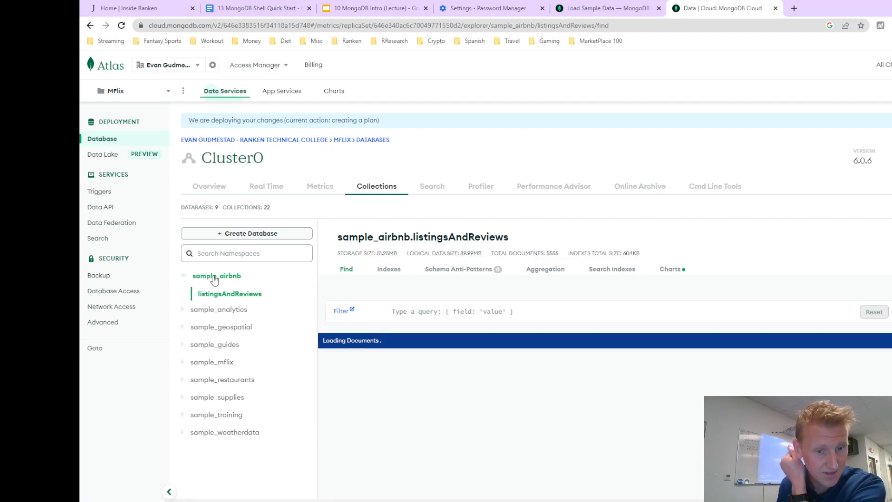
click(185, 275)
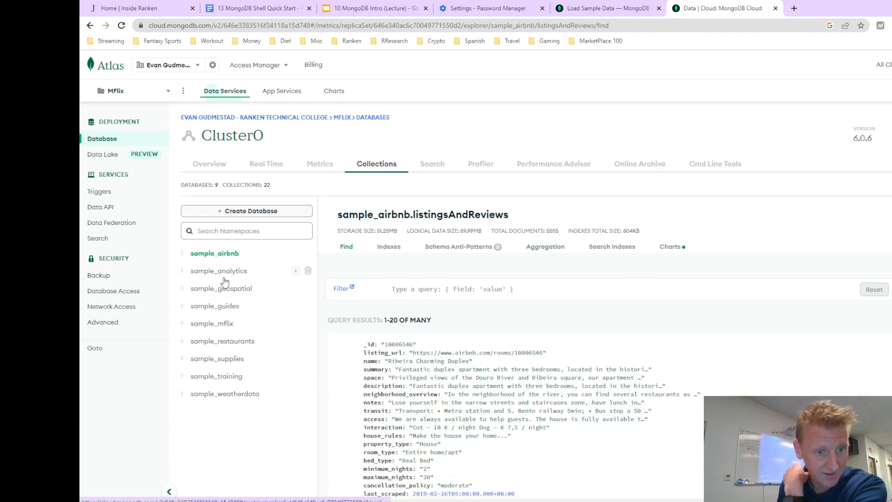
click(184, 325)
click(211, 344)
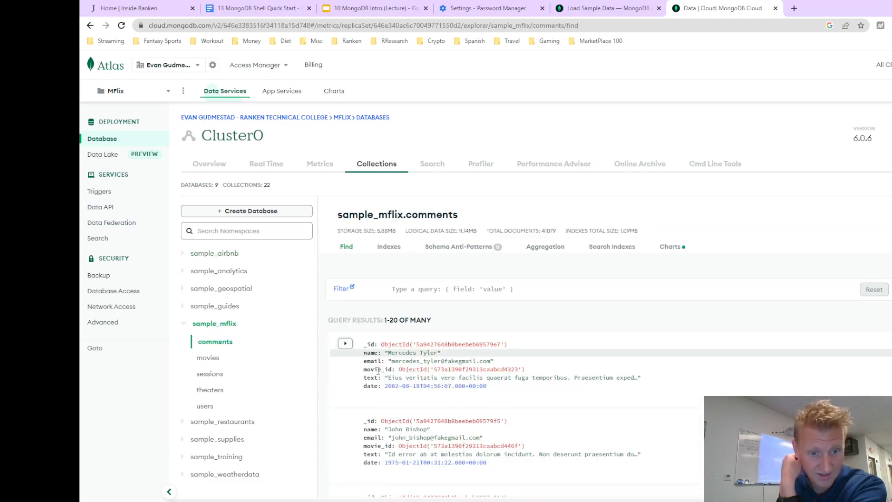
scroll(380, 335, down, 2)
scroll(380, 335, down, 3)
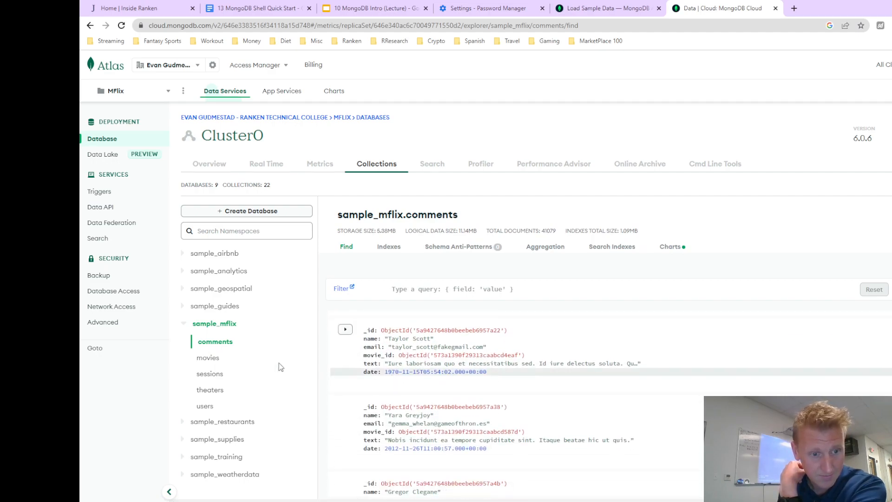
Step: Open the sample_mflix movies collection and scroll through its documents
click(210, 357)
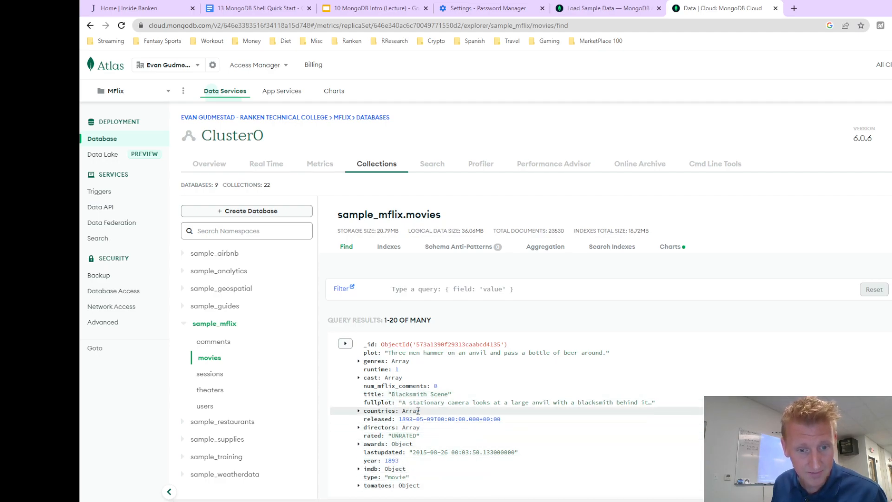
scroll(439, 409, down, 3)
scroll(488, 408, down, 1)
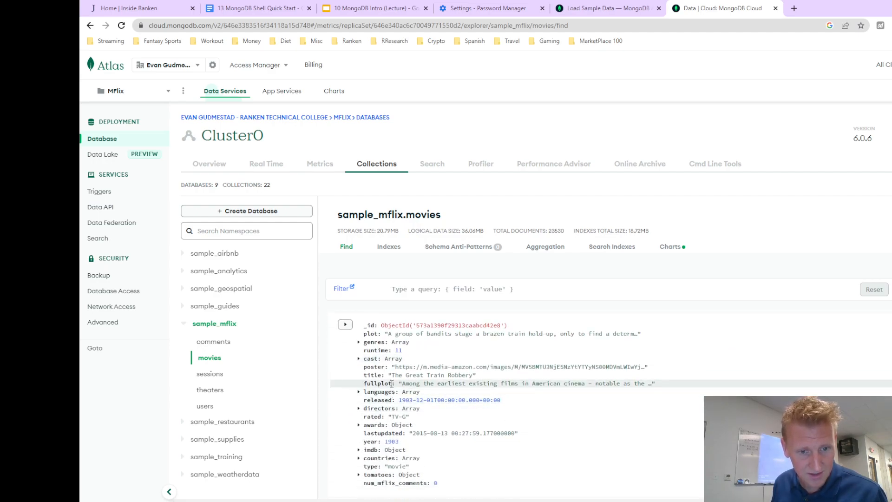
scroll(432, 402, down, 3)
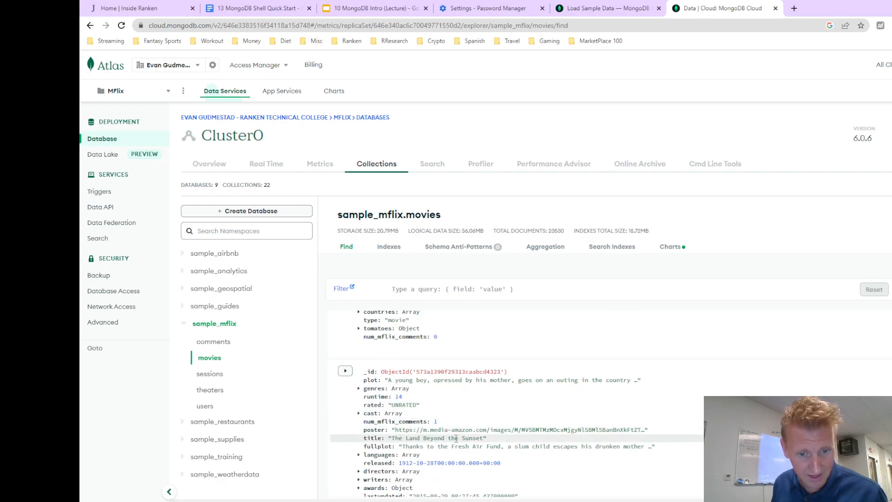
scroll(455, 438, down, 4)
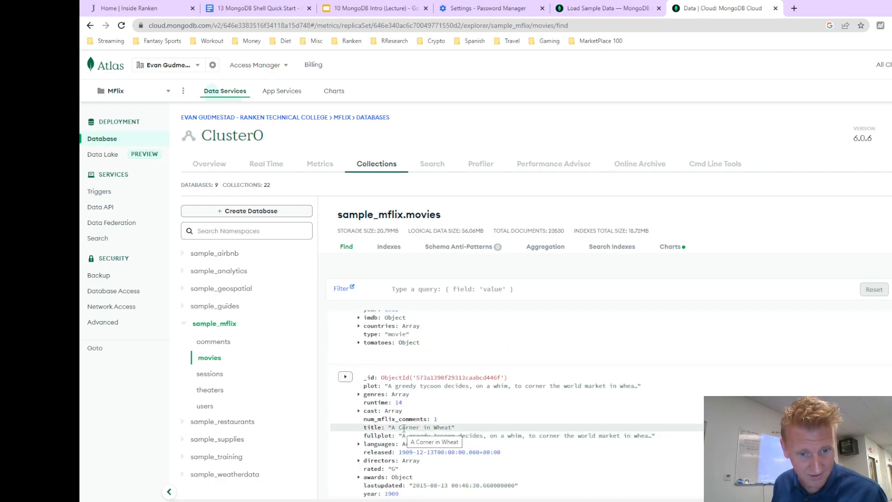
scroll(404, 428, down, 8)
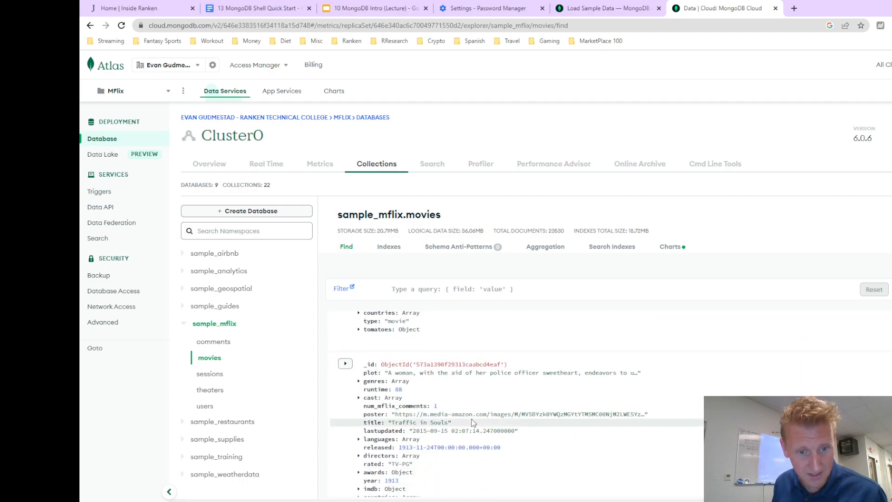
scroll(473, 423, down, 5)
scroll(432, 396, up, 15)
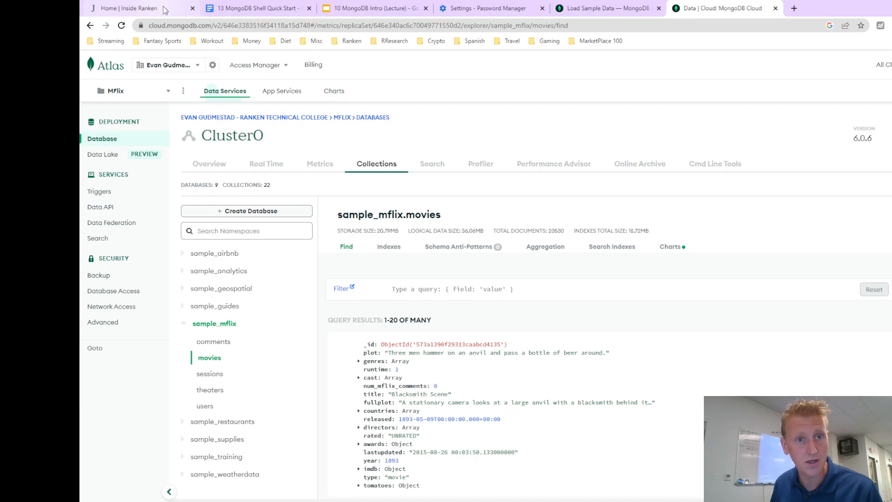
Step: On the Inside Ranken tab, enter the username and password and submit the login
click(147, 14)
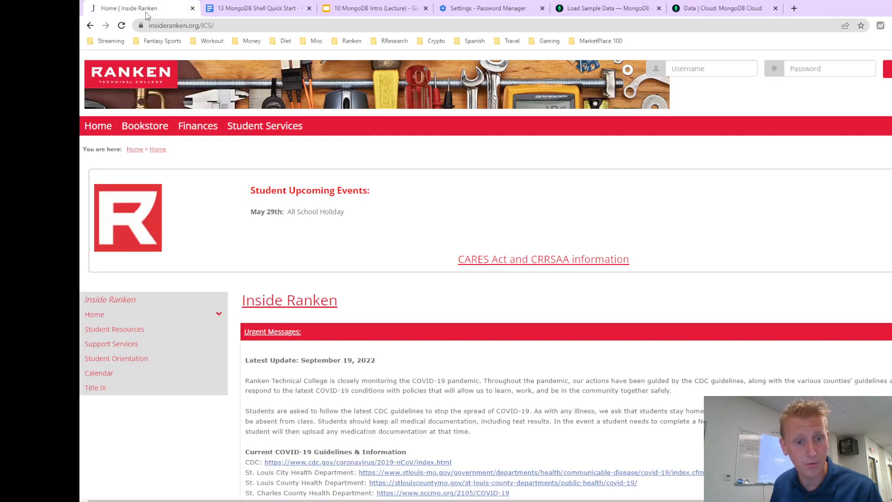
click(686, 68)
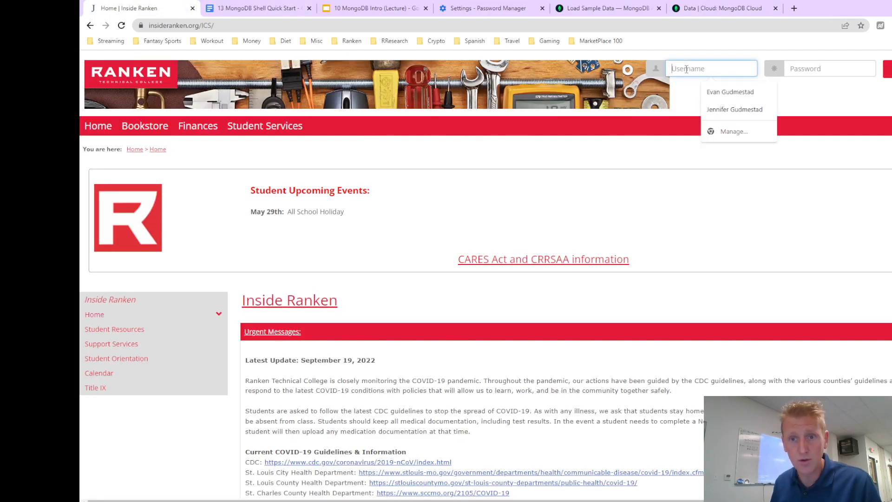
text(eagudmestad)
key(Tab)
text(*)
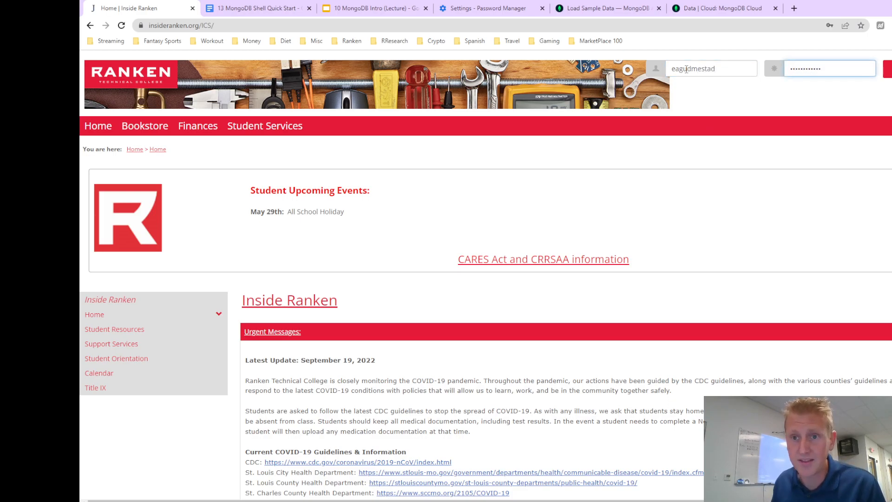
key(Return)
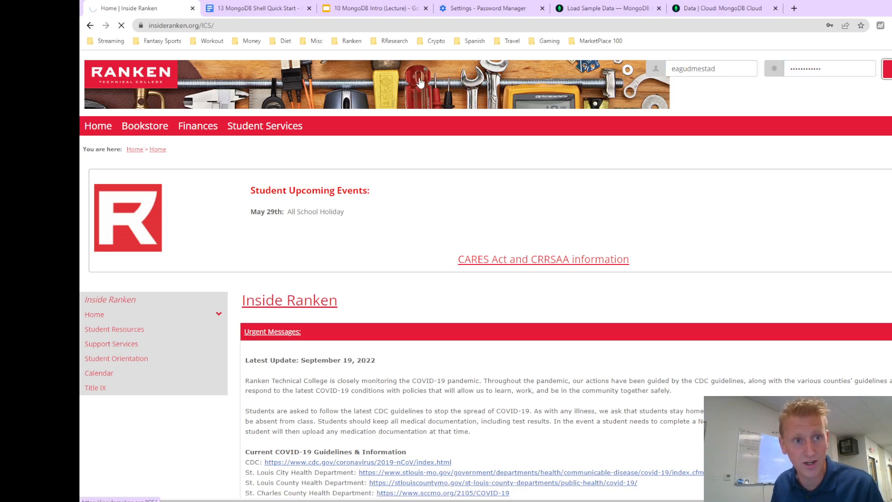
Step: After the invalid login, re-enter the account password and sign in again
click(259, 8)
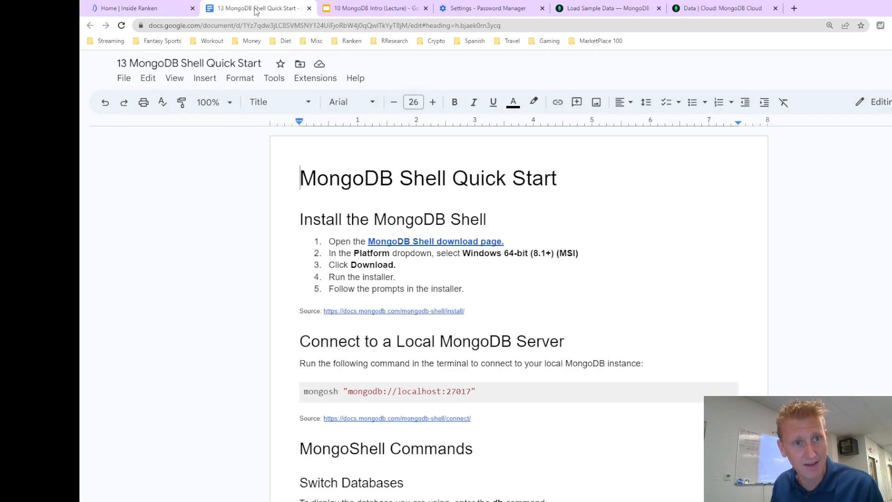
drag(331, 179, 545, 179)
click(545, 179)
click(140, 8)
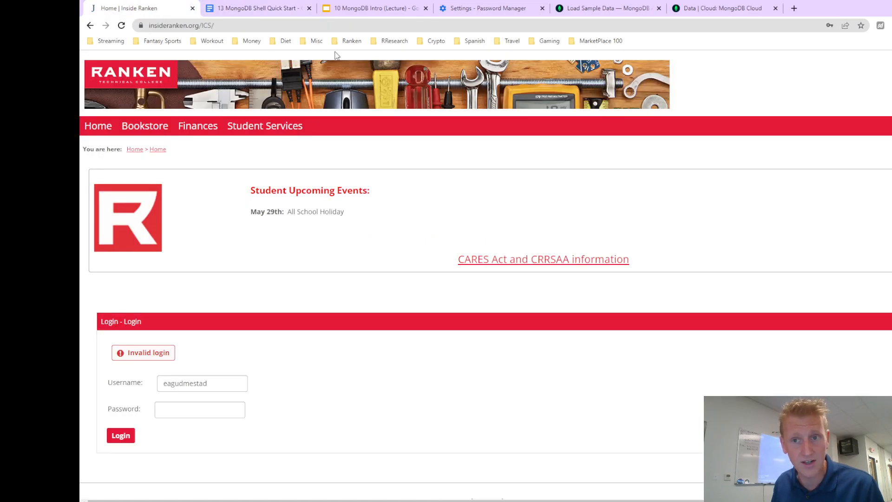
click(213, 404)
text(••••••••••••)
key(Return)
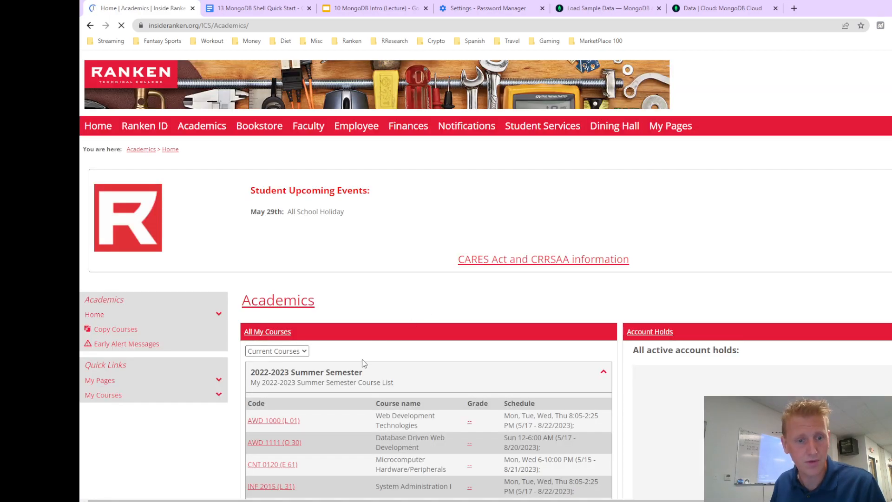
Step: Open the AWD 1111 Database Driven Web Development course page and scroll its materials
scroll(362, 359, down, 4)
click(271, 247)
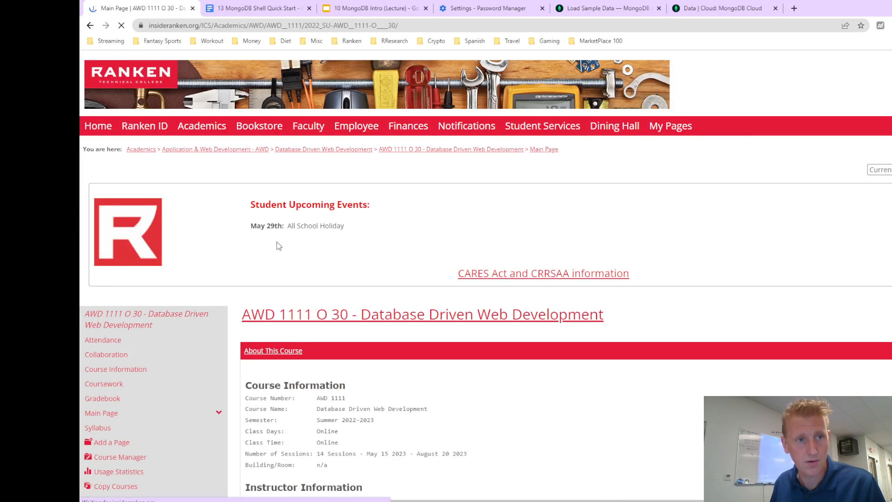
scroll(346, 300, down, 10)
scroll(346, 300, down, 1)
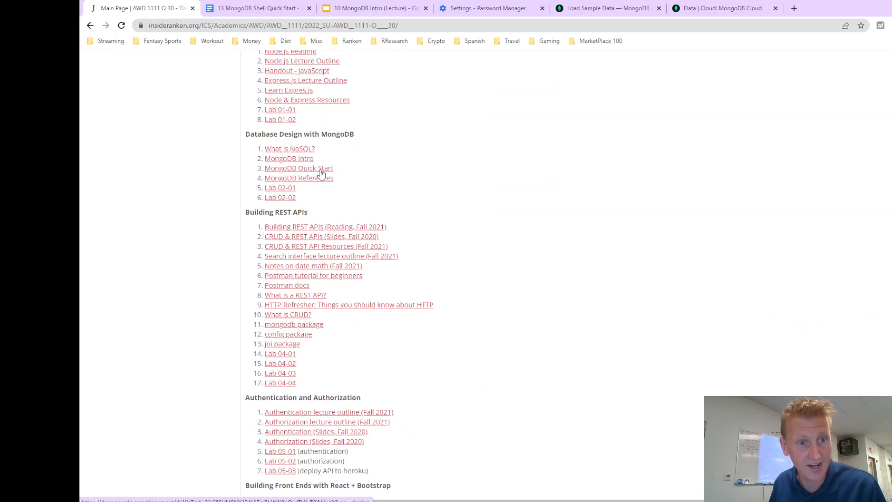
Step: Scroll the Quick Start doc to the 'Connect to a MongoDB Atlas Cluster' heading
click(258, 8)
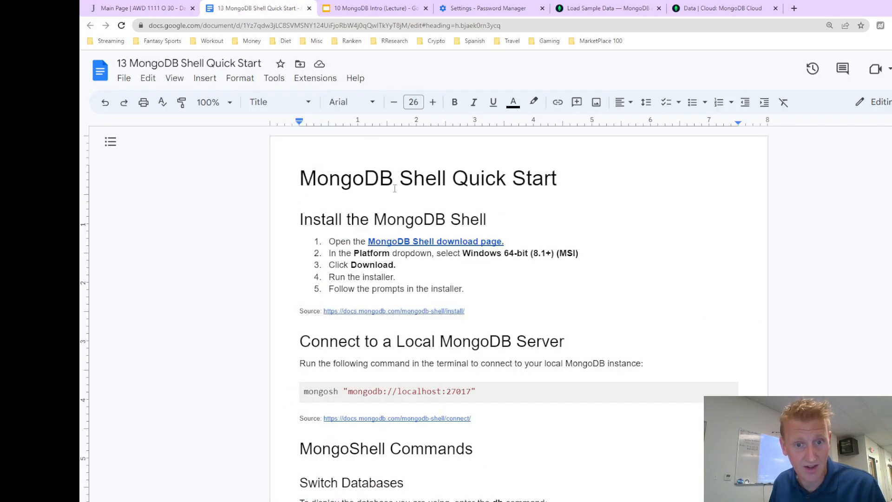
scroll(402, 239, down, 2)
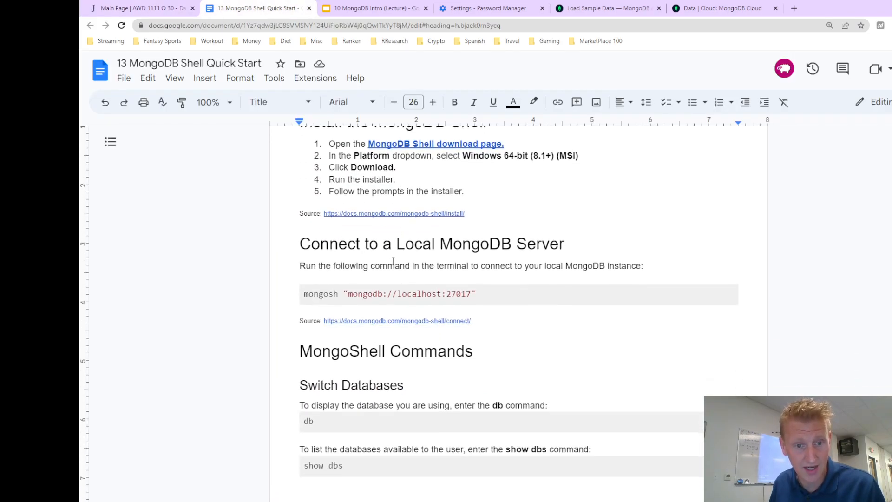
scroll(411, 265, down, 12)
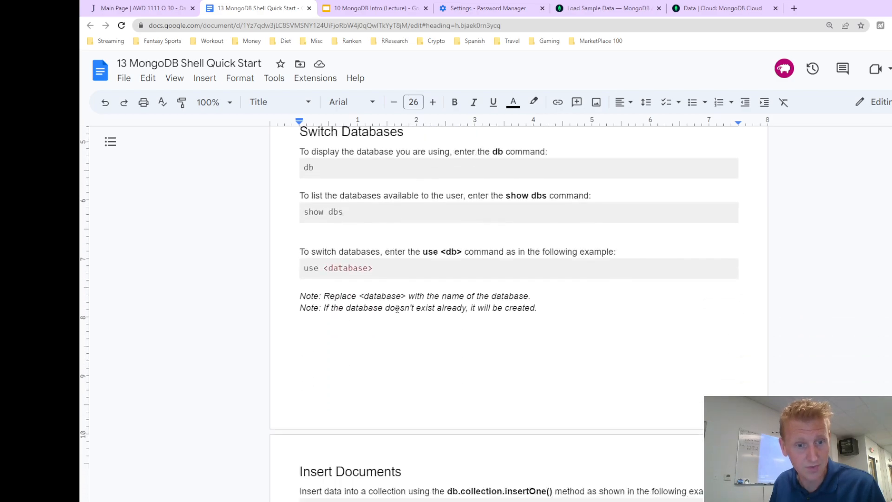
scroll(397, 308, down, 14)
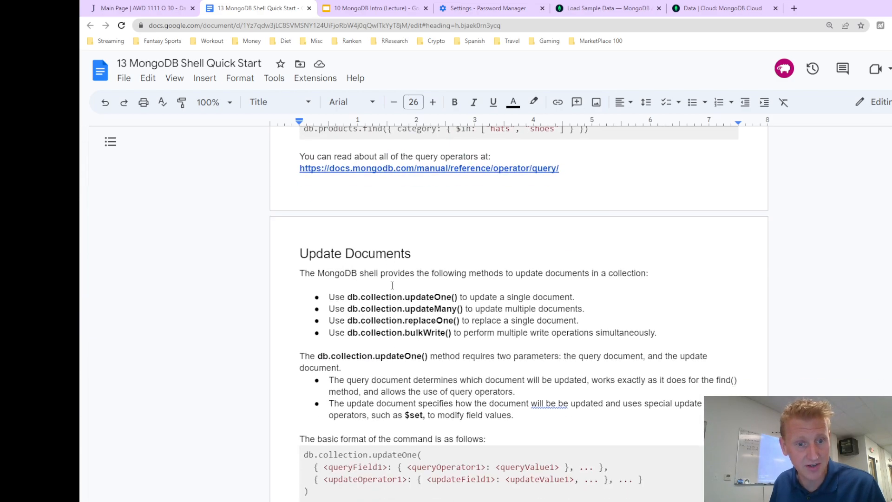
scroll(391, 293, down, 13)
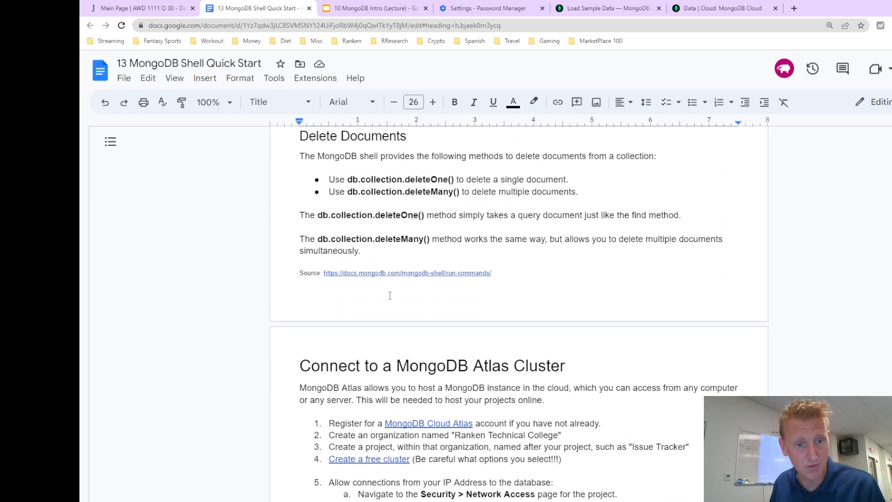
scroll(372, 260, down, 2)
drag(310, 175, 531, 179)
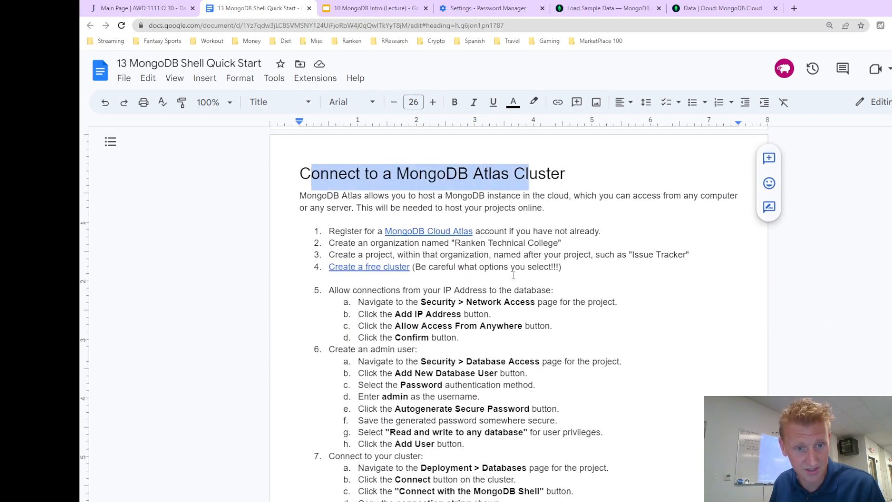
Step: Review the IP-access and admin-user steps, then return to the Atlas movies collection
scroll(516, 266, down, 2)
drag(409, 193, 499, 228)
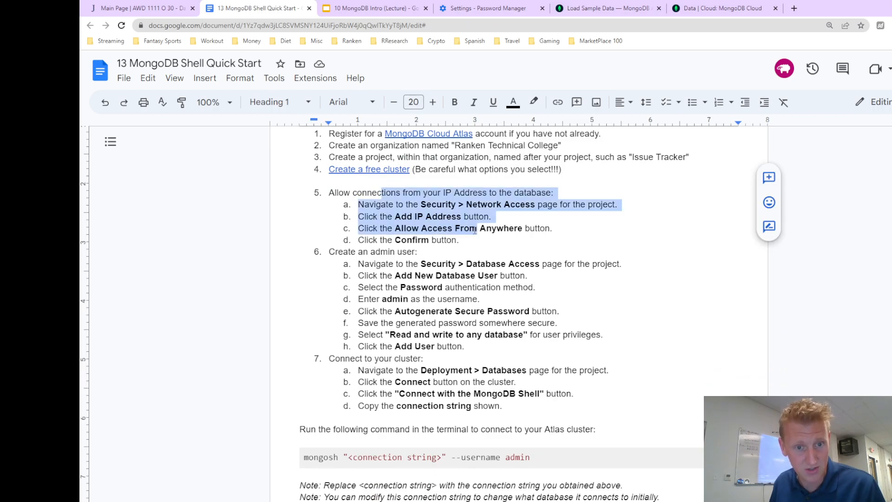
drag(371, 252, 480, 343)
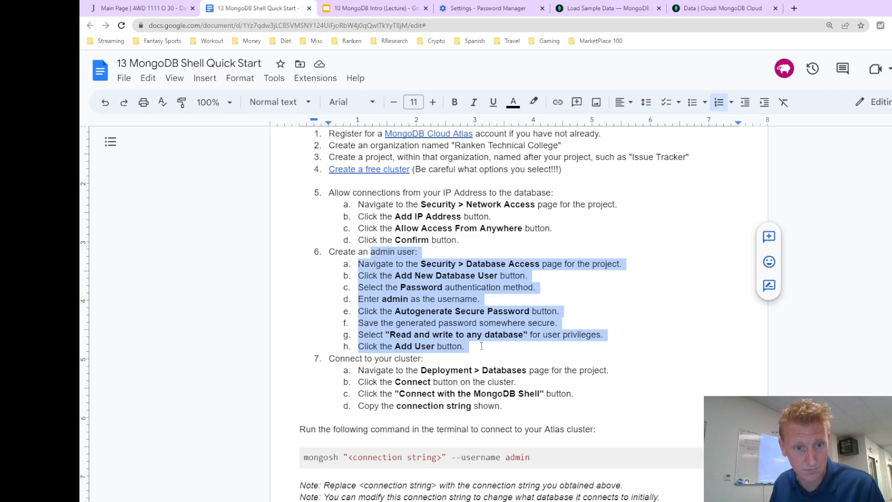
click(481, 346)
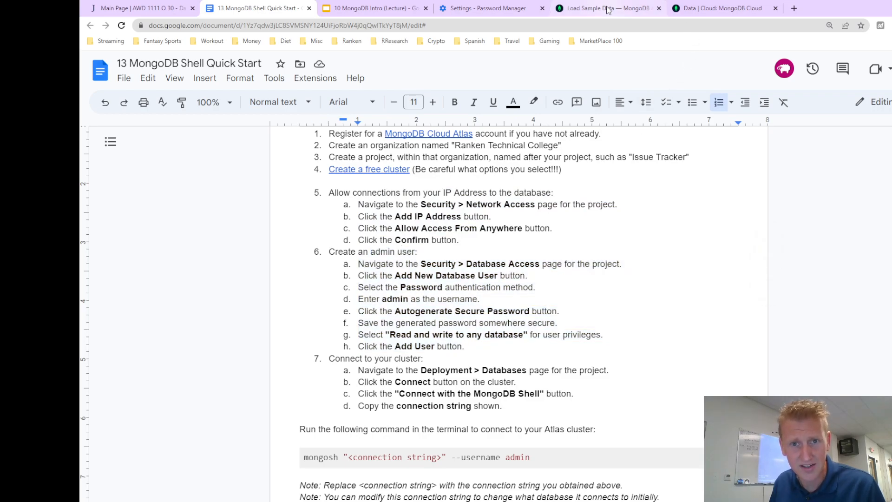
click(698, 10)
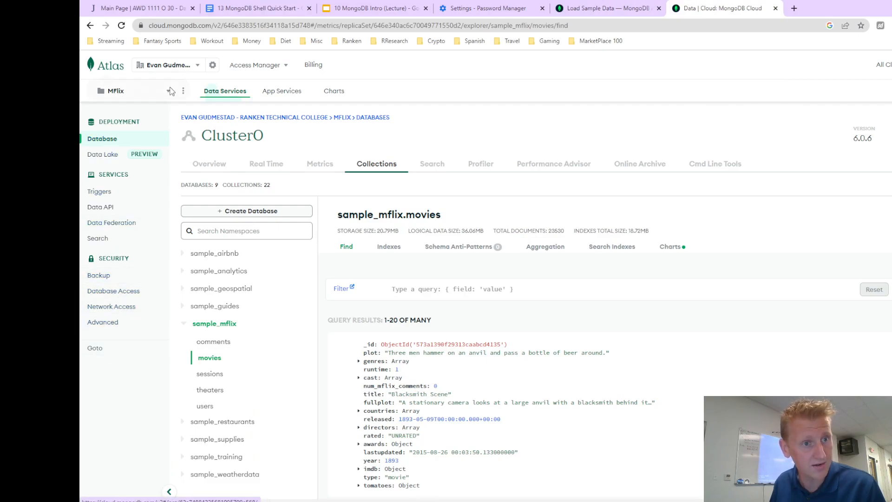
Step: Go to the organization home and view its users and roles in Access Manager
click(108, 66)
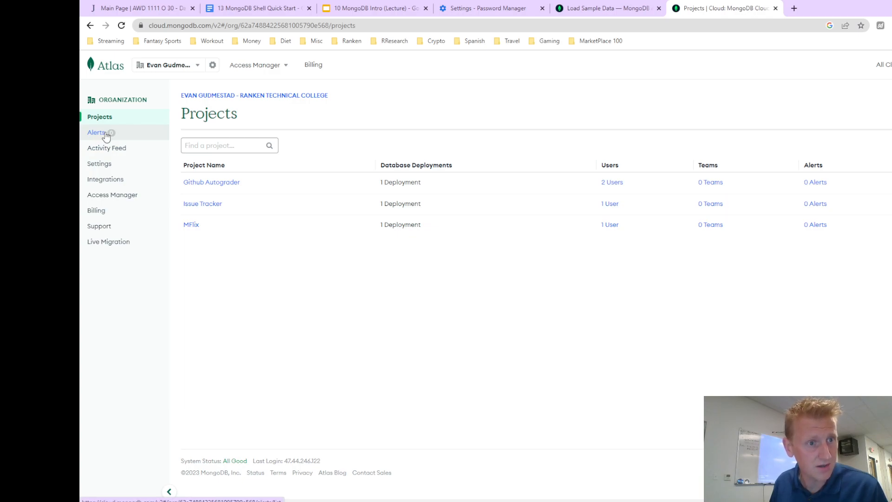
click(275, 68)
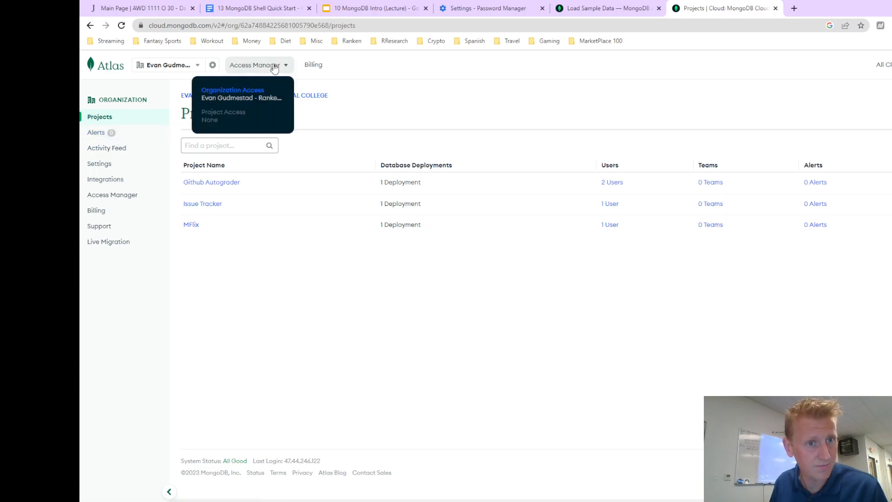
click(275, 68)
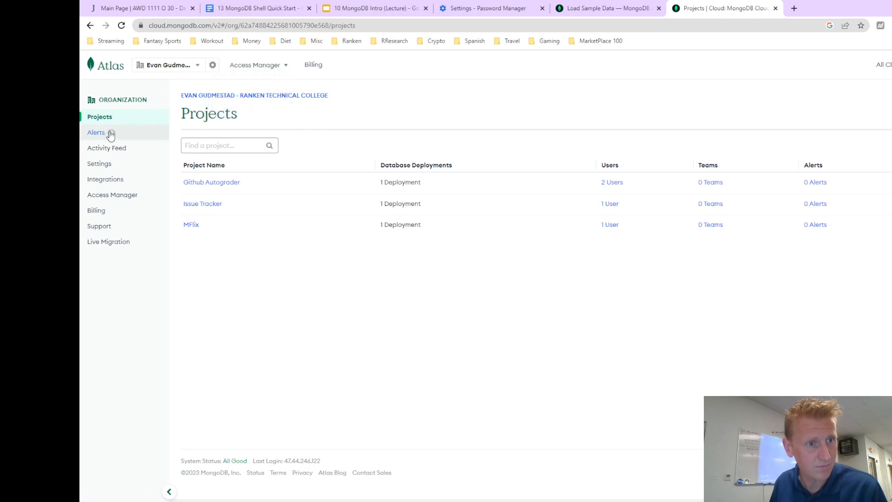
click(106, 196)
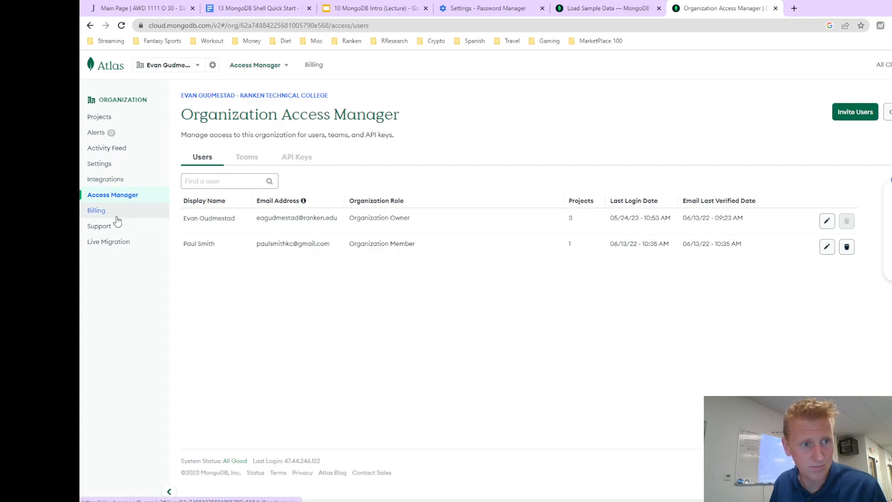
Step: Look over the organization settings, then open the MFlix project from Projects
click(118, 167)
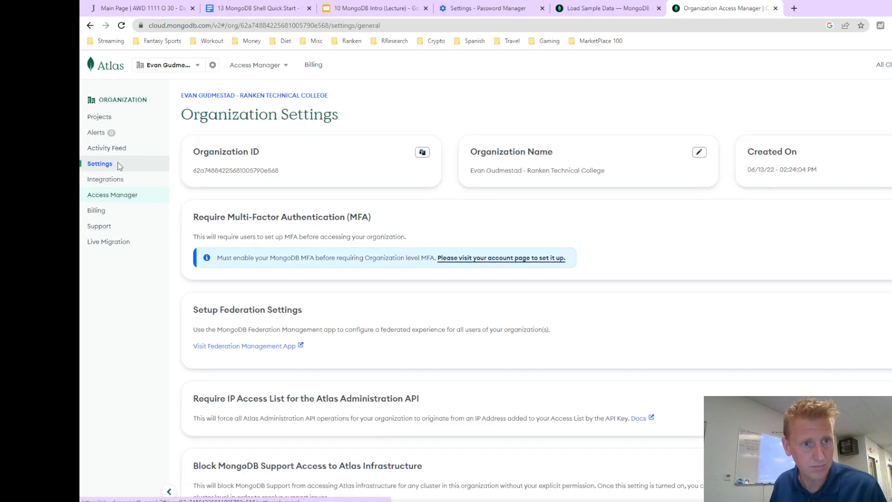
scroll(251, 213, down, 3)
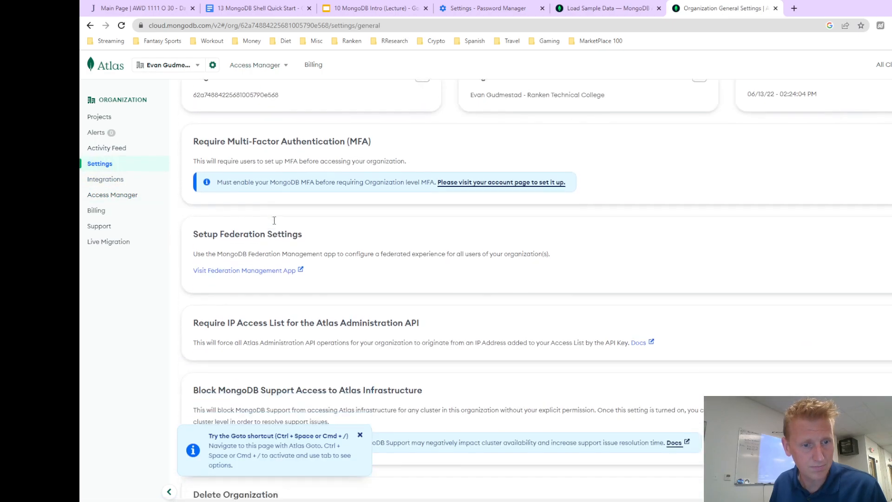
scroll(298, 256, down, 1)
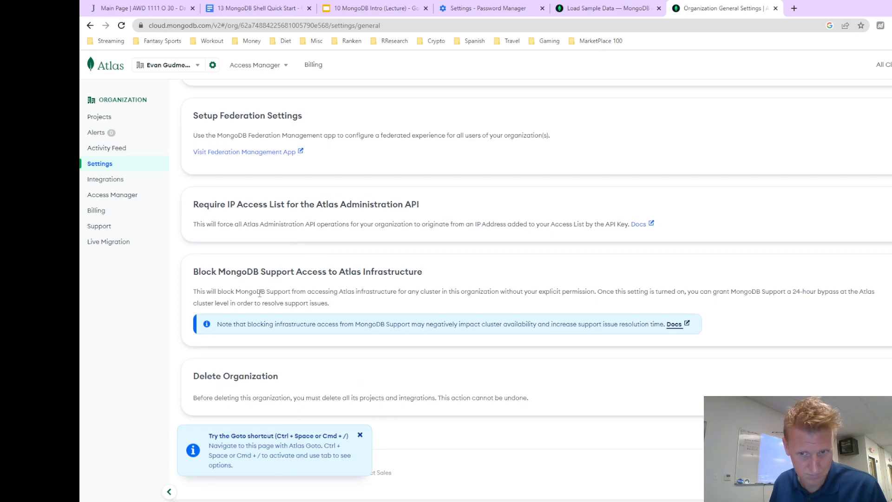
scroll(259, 293, up, 5)
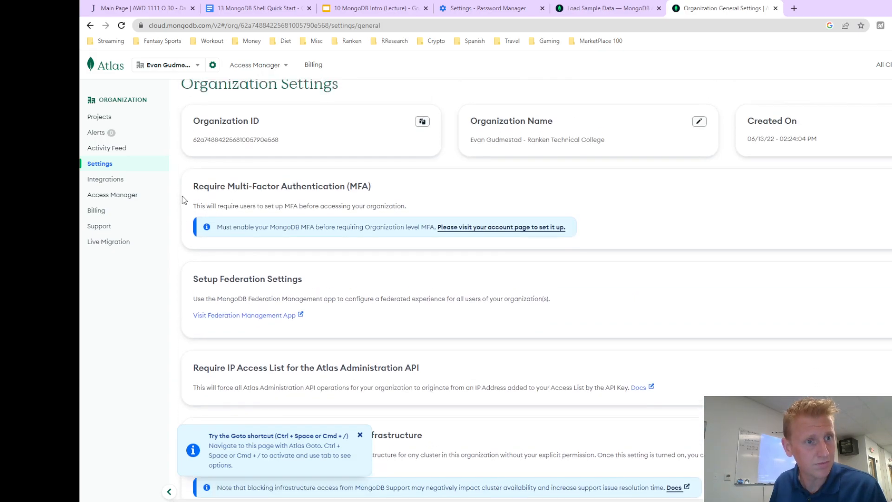
click(116, 69)
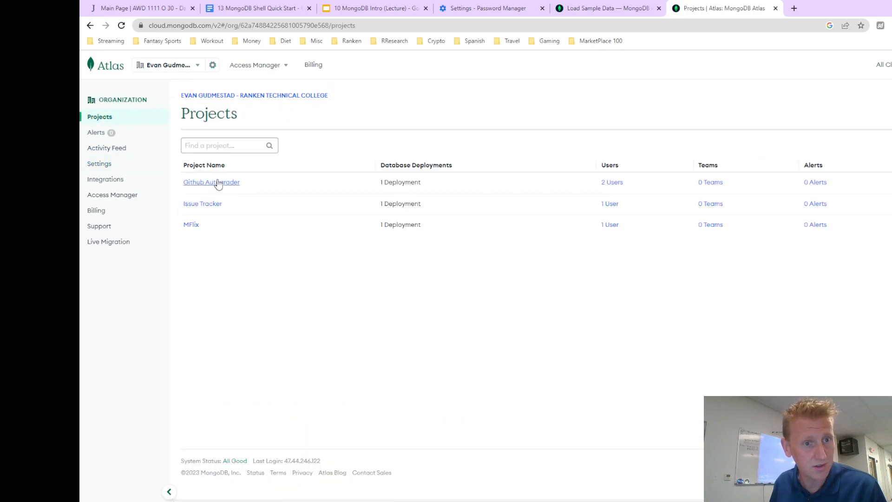
click(191, 225)
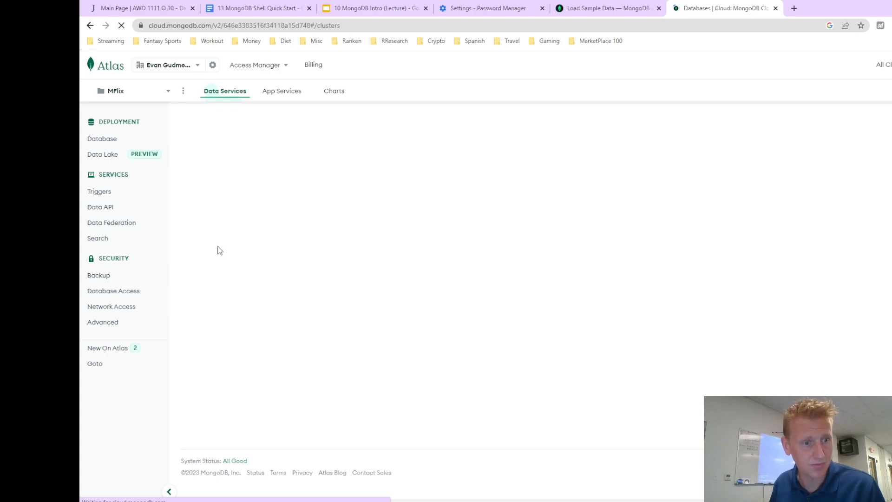
Step: Check the database user's readWriteAnyDatabase@admin role under Database Access
click(111, 292)
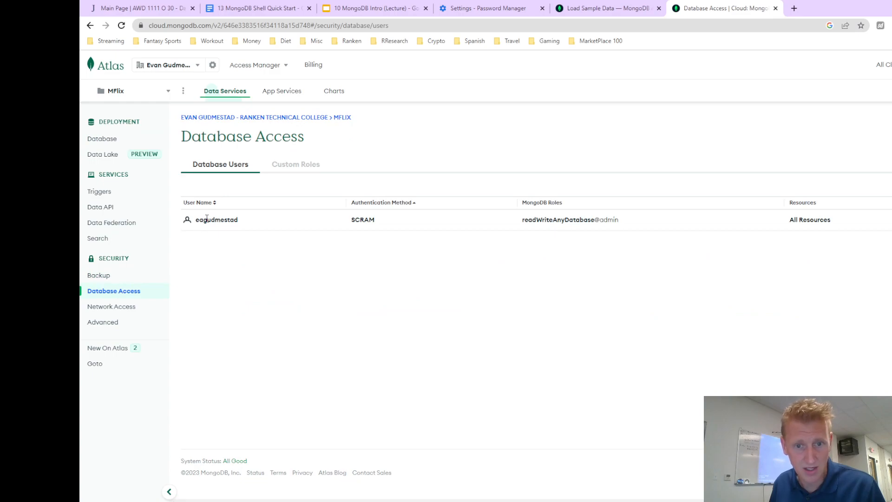
drag(529, 220, 592, 222)
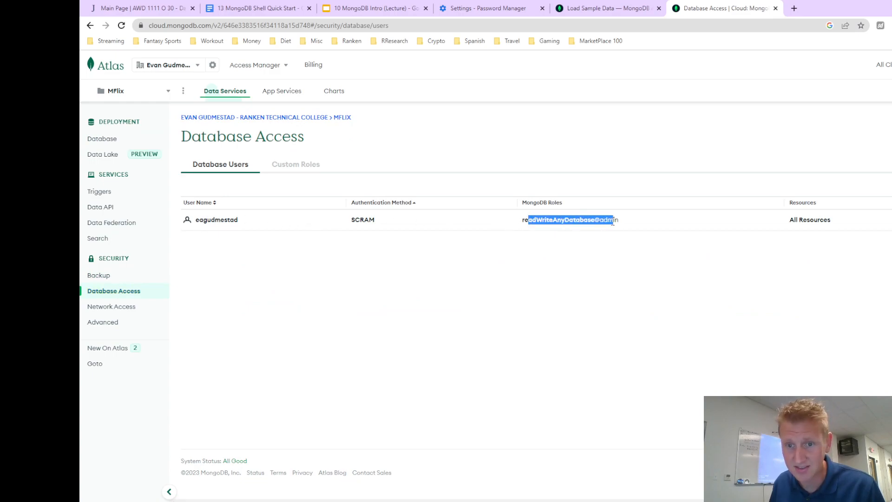
double_click(613, 220)
double_click(583, 222)
double_click(211, 219)
click(221, 263)
Step: Check the active IP access entry, then switch to the MongoDB Intro lecture slides
click(112, 306)
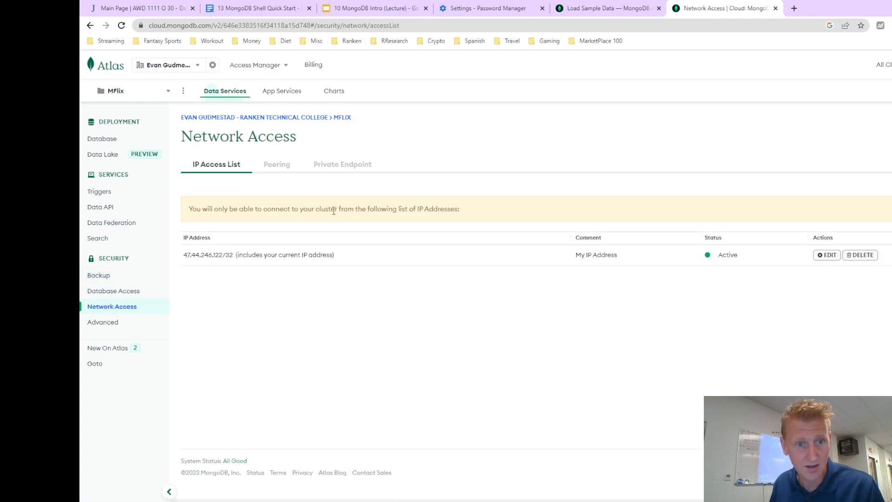
drag(387, 210, 418, 209)
click(417, 209)
drag(196, 254, 253, 256)
drag(302, 256, 323, 256)
click(324, 256)
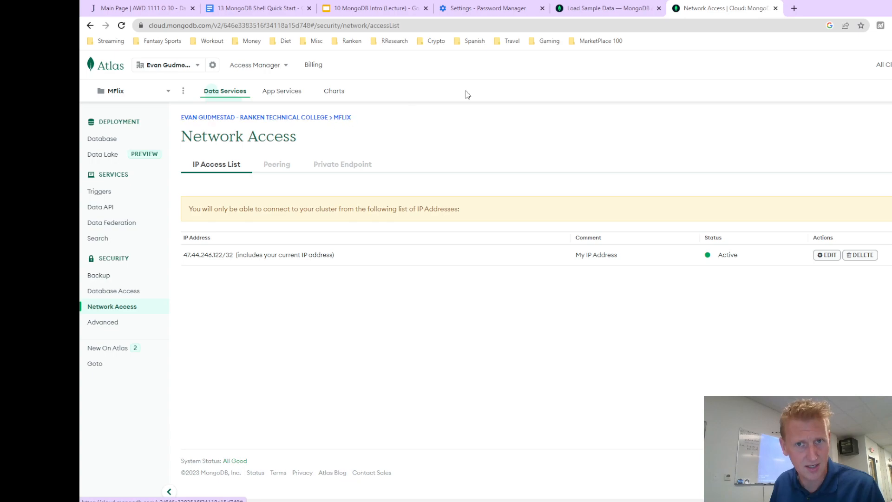
click(367, 10)
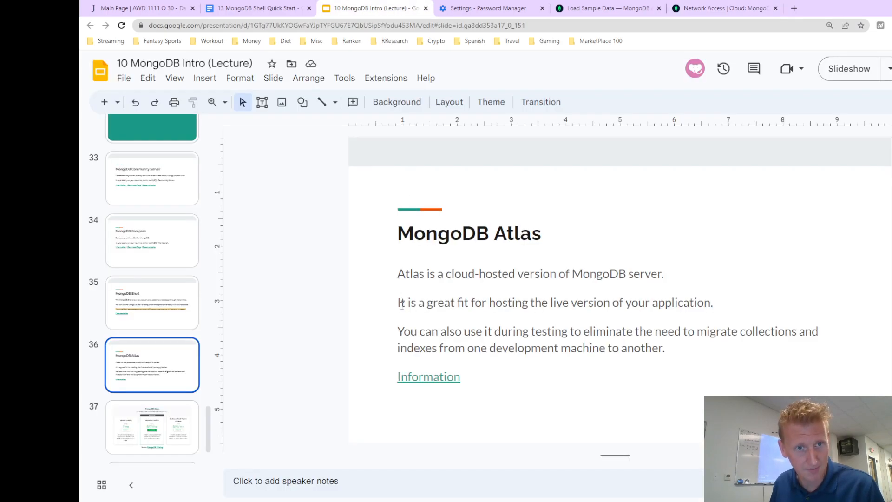
Step: Read Quick Start step 7, Connect to your cluster, via Deployment > Databases and Connect
click(248, 9)
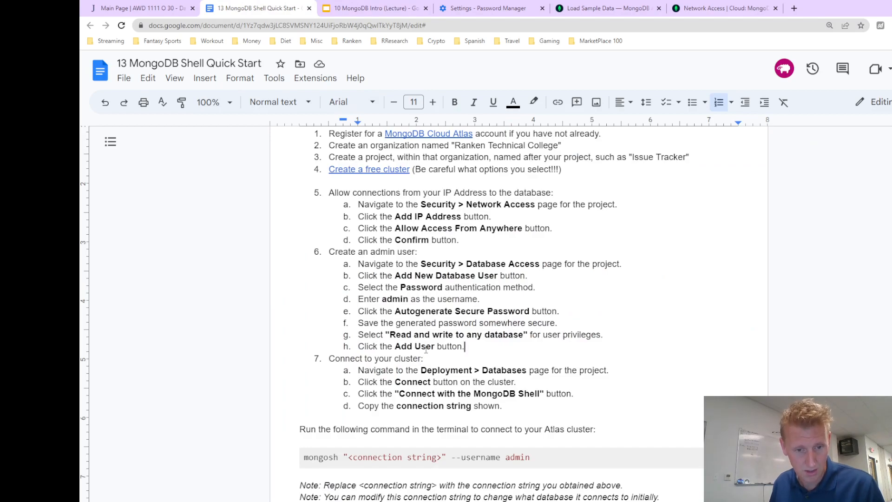
drag(362, 358, 495, 399)
click(495, 400)
drag(334, 359, 473, 370)
click(494, 370)
double_click(456, 370)
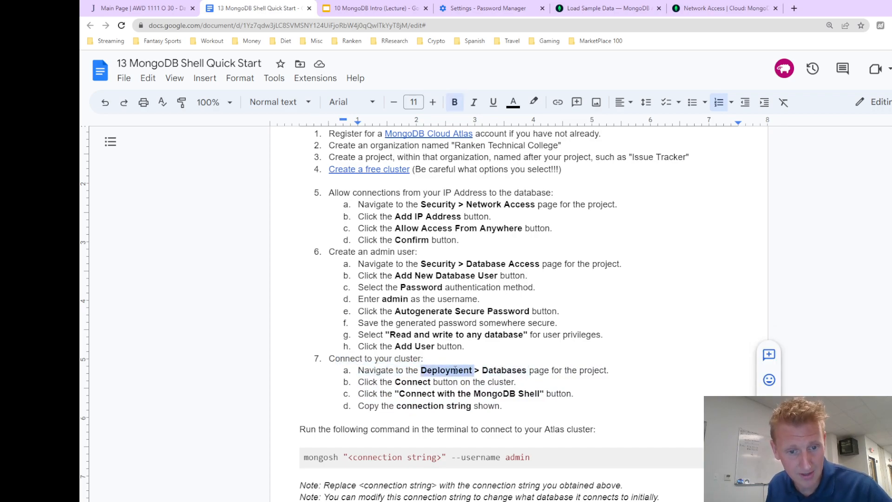
double_click(429, 382)
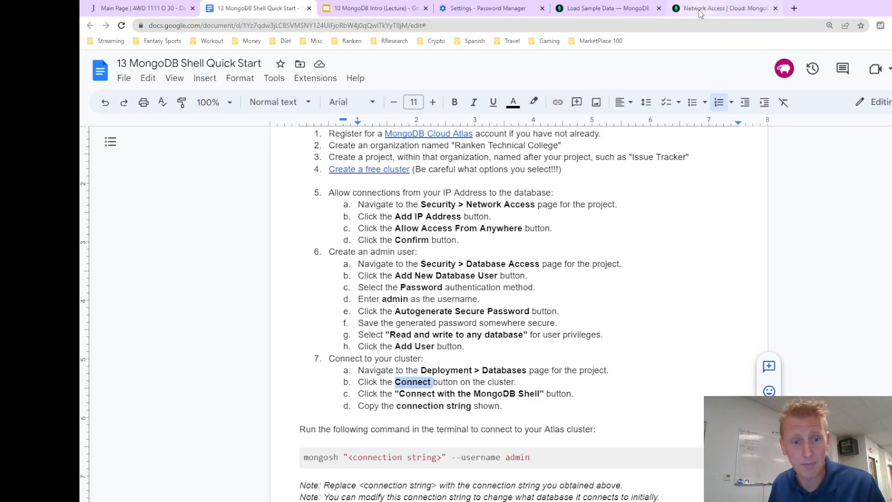
drag(328, 360, 522, 372)
click(395, 381)
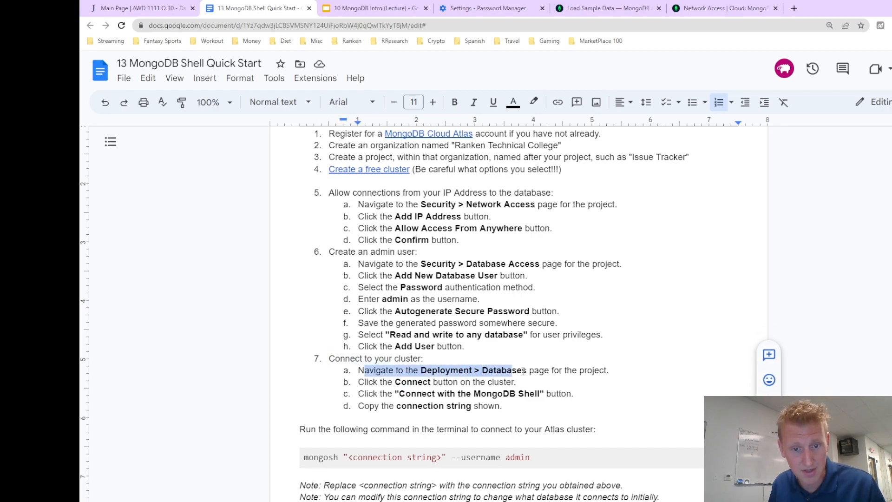
Step: Flip between the lecture slides and Quick Start doc, ending on Atlas Network Access
click(694, 11)
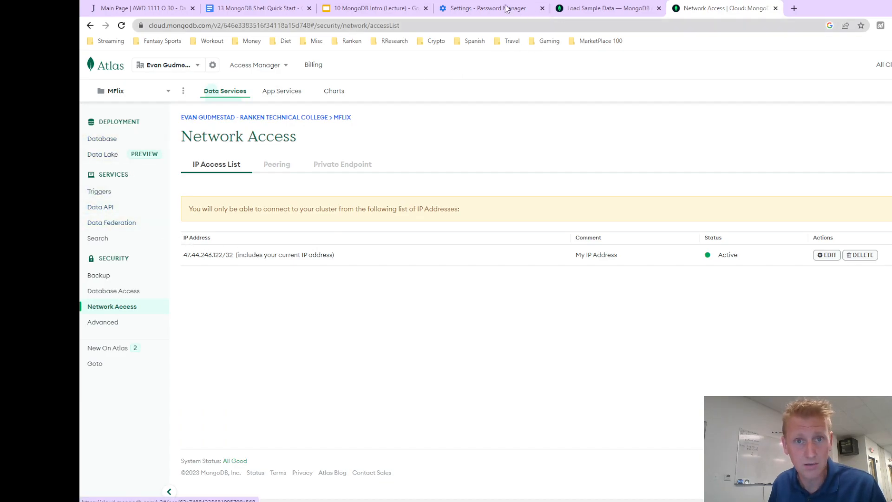
click(367, 9)
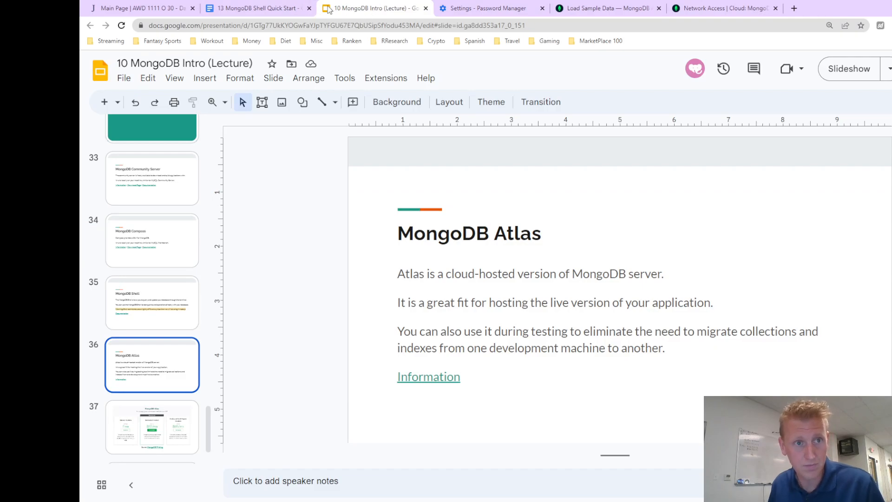
click(258, 8)
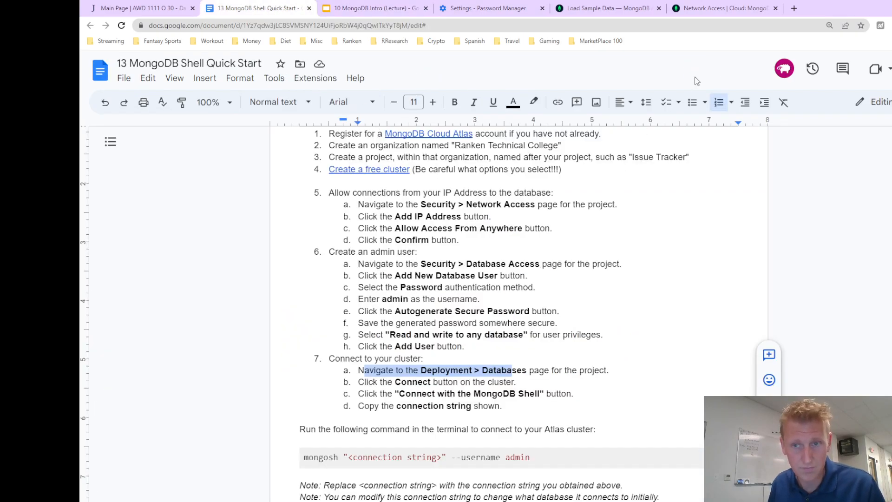
click(733, 10)
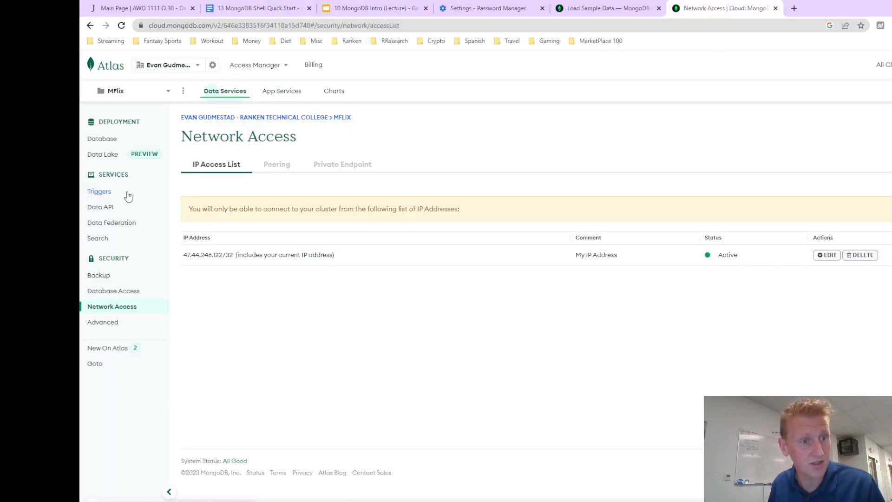
Step: Open Cluster0's Connect dialog, choose Shell, and copy the mongosh connection command
click(110, 135)
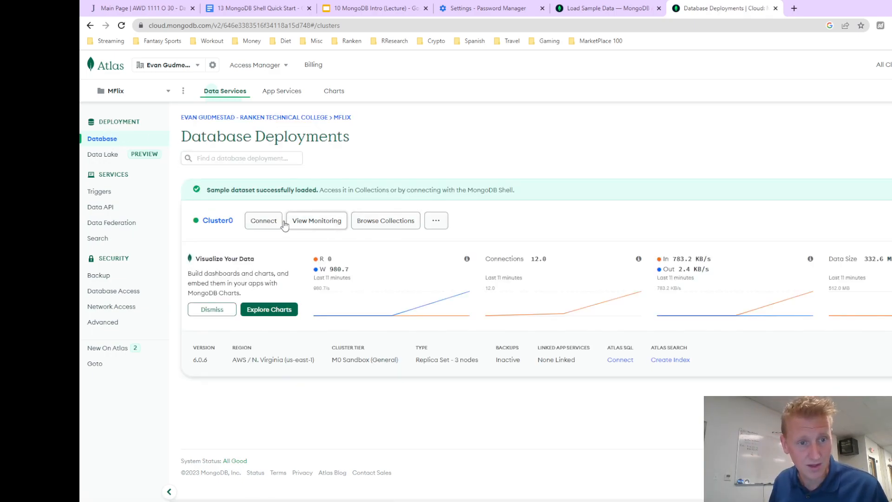
click(264, 221)
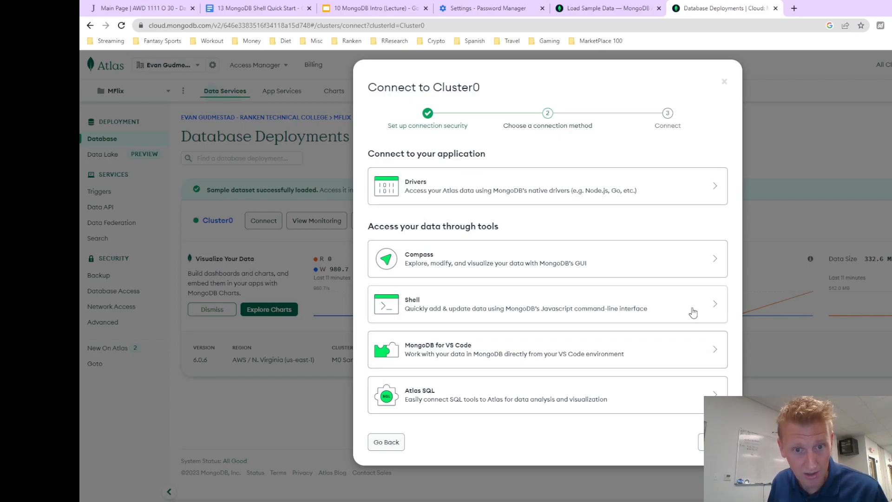
click(480, 307)
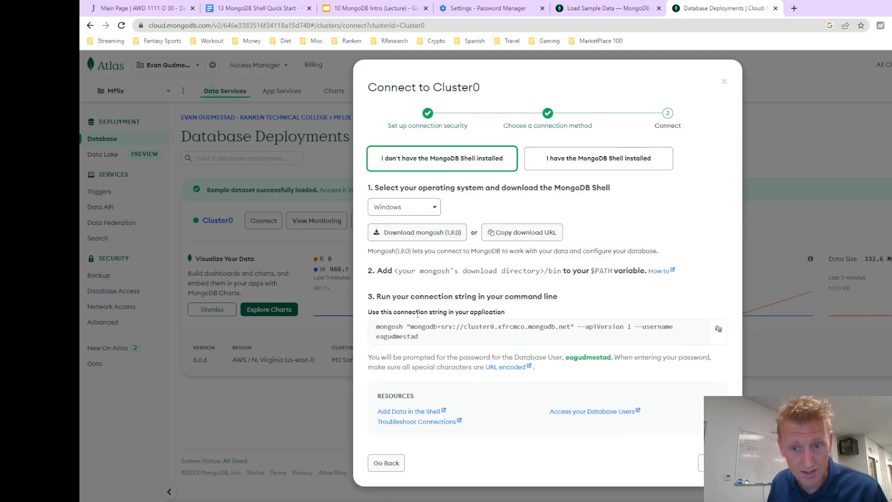
drag(373, 312, 425, 312)
click(500, 312)
double_click(500, 312)
click(425, 311)
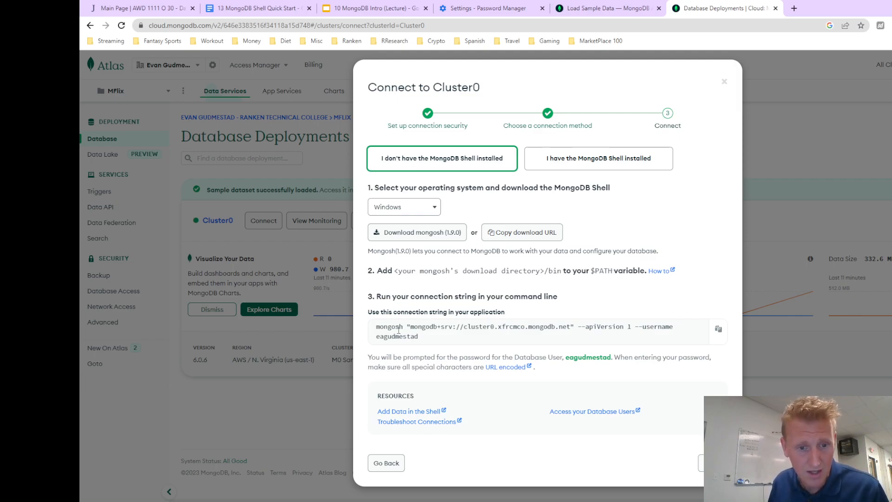
drag(398, 312, 461, 329)
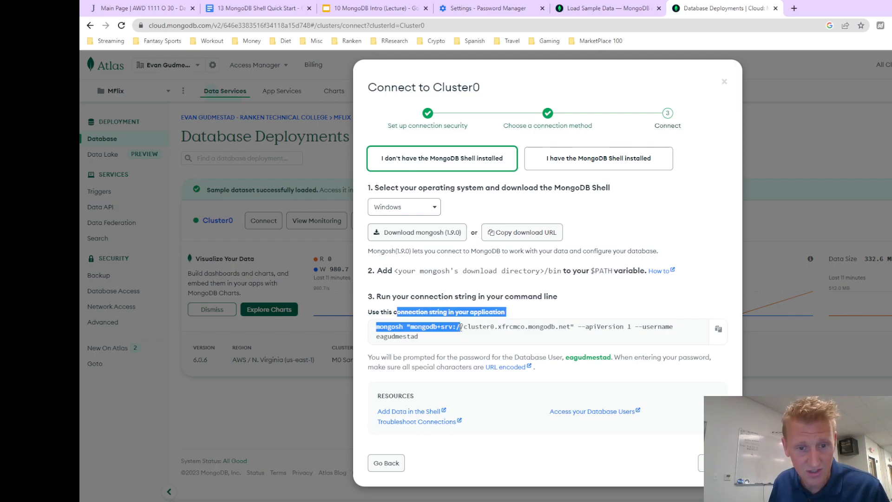
click(465, 330)
click(718, 330)
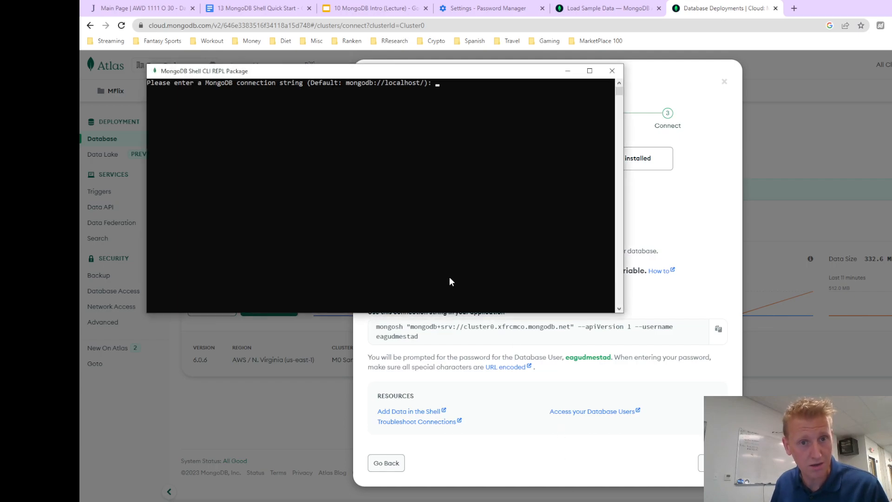
Step: Paste the Atlas command at the connection prompt and at test>, getting URI and semicolon errors
key(ctrl+v)
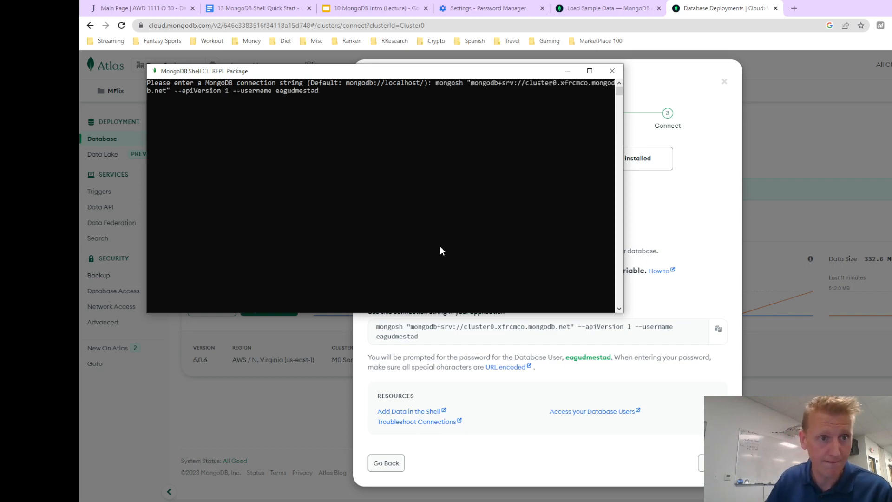
key(Return)
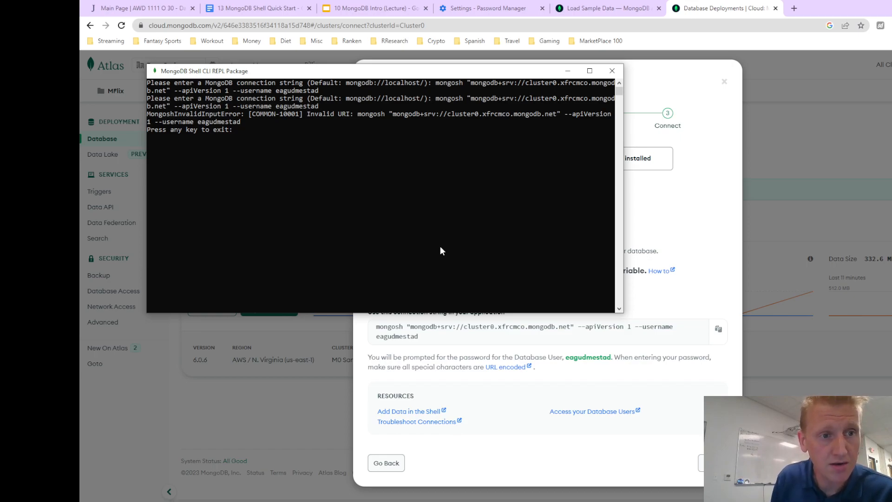
key(Return)
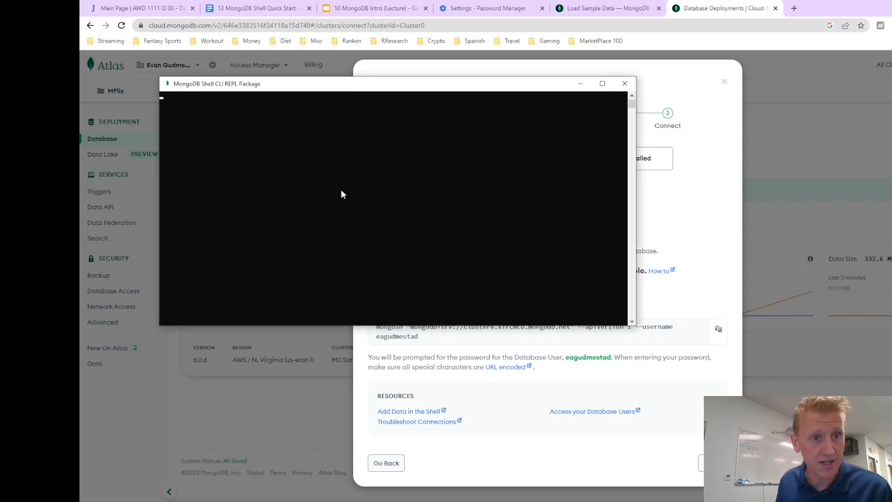
key(Return)
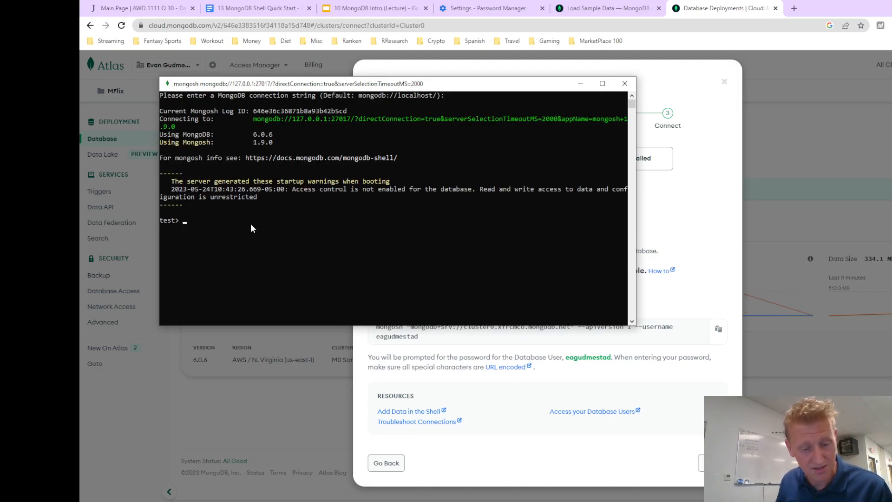
key(ctrl+v)
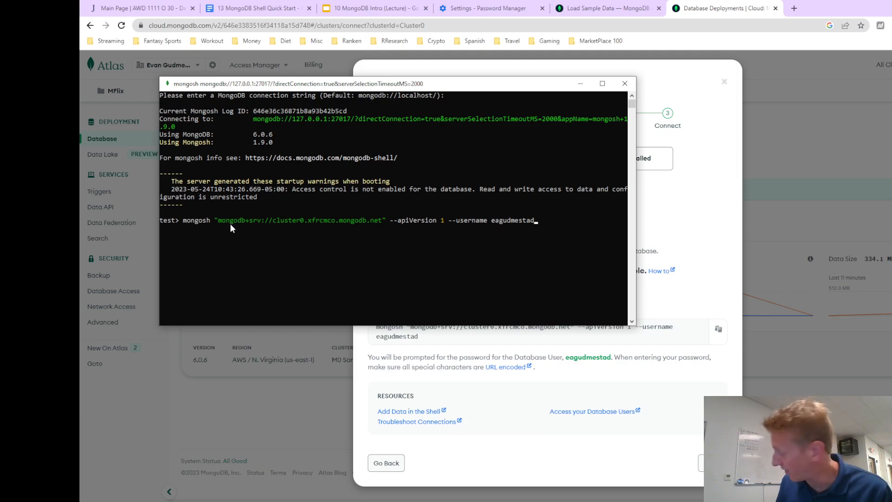
key(Return)
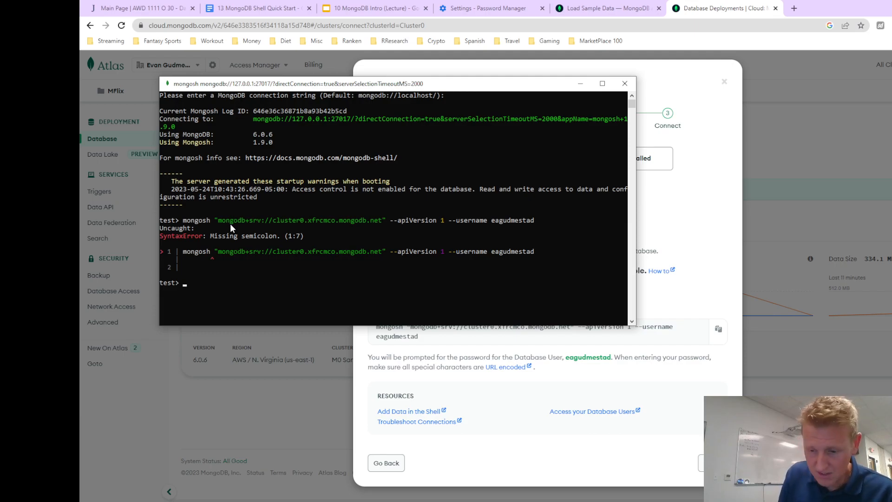
key(Up)
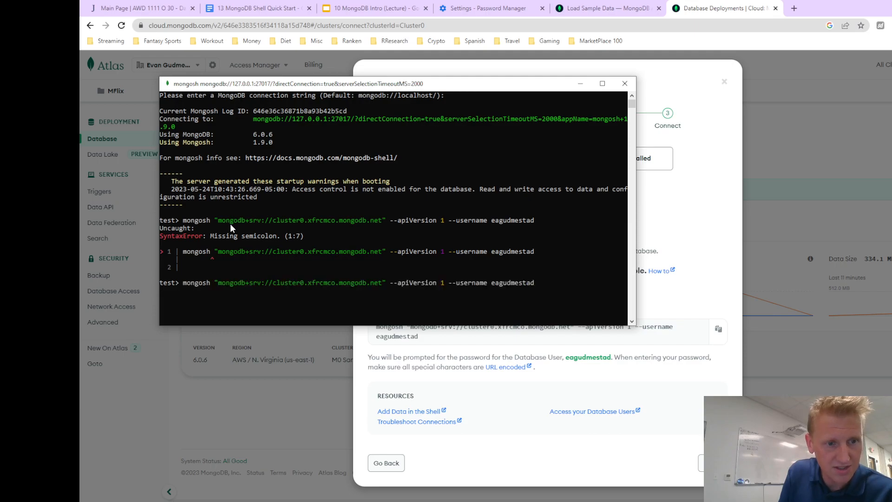
text(;)
key(Return)
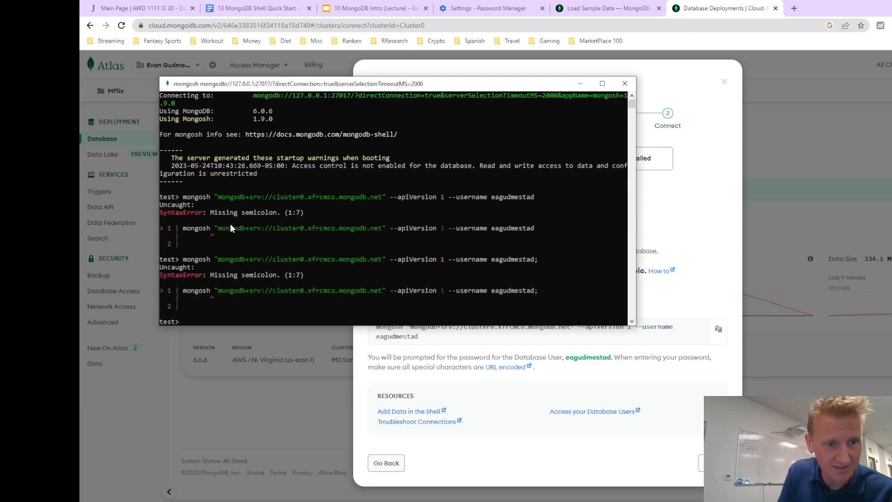
Step: Clear the output with cls, exit mongosh, and close the shell window
text(cls)
key(Return)
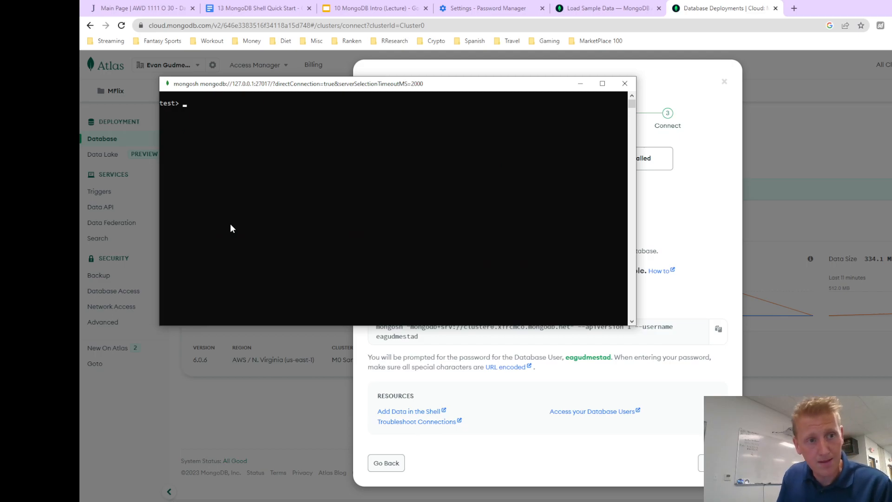
text(exit)
key(Return)
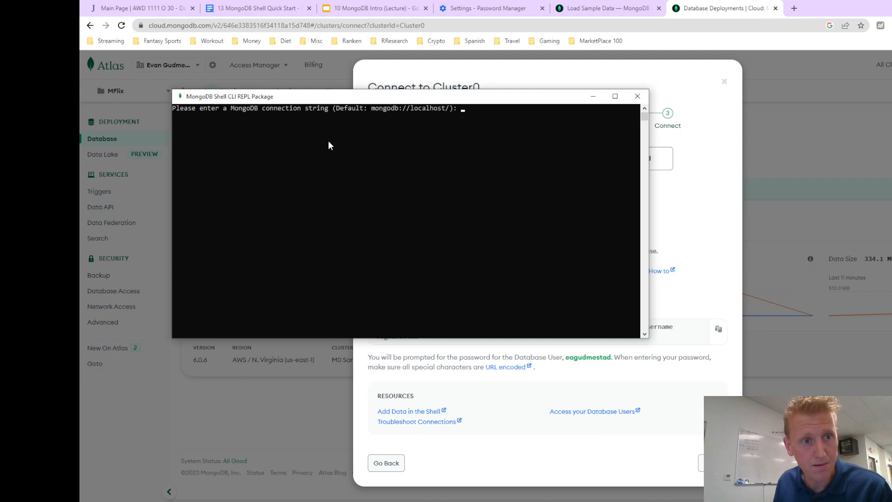
drag(279, 97, 277, 106)
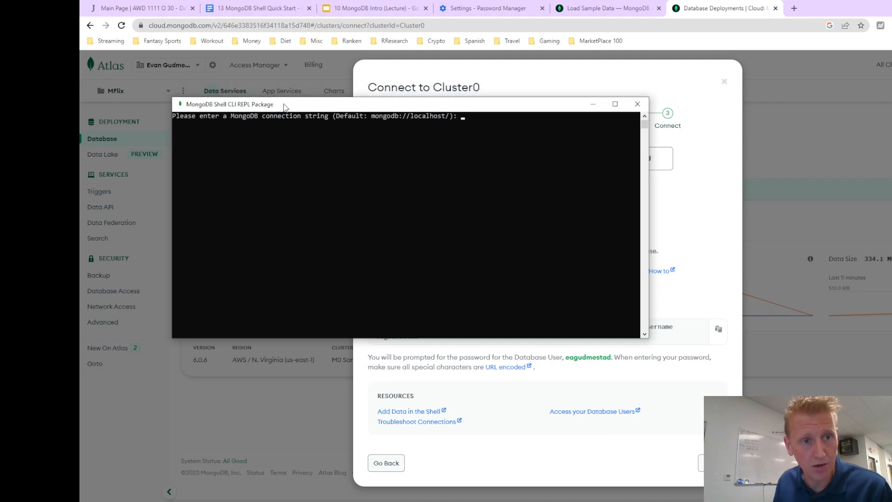
click(638, 104)
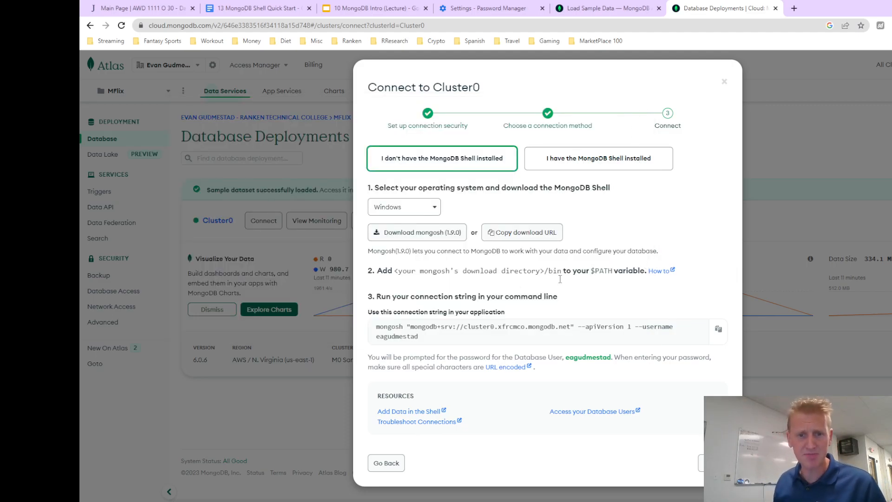
drag(378, 271, 552, 271)
drag(519, 271, 469, 271)
drag(387, 271, 439, 271)
click(477, 280)
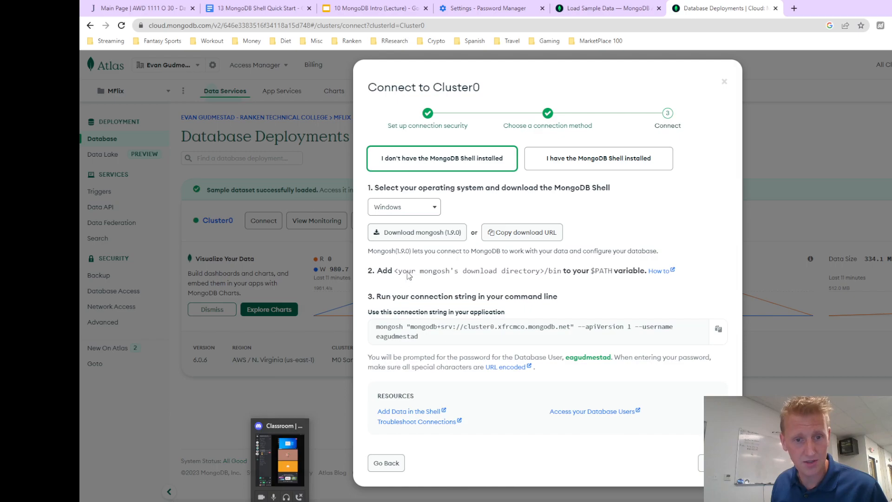
Step: Locate the mongosh-1.9.0-win32-x64 download in the Downloads folder
click(302, 499)
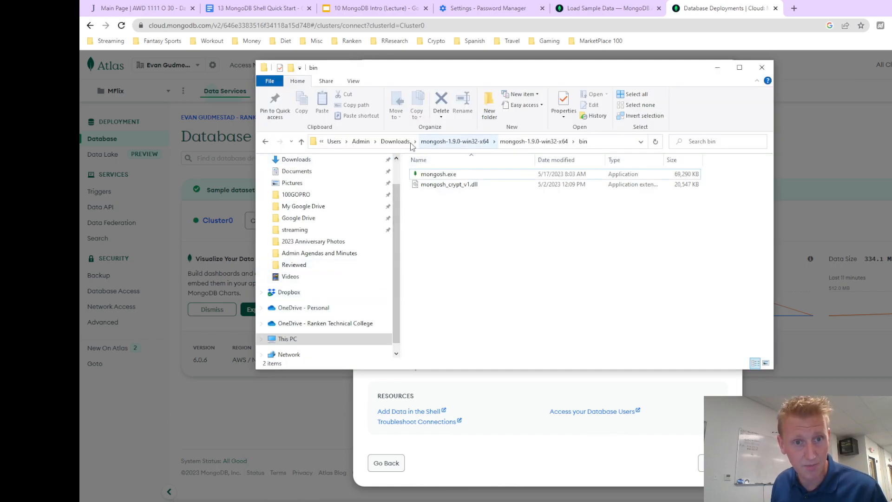
click(610, 141)
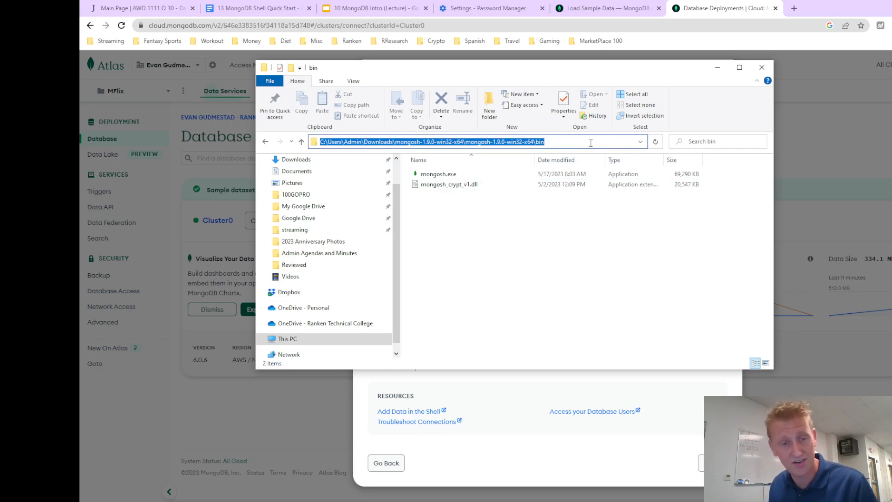
scroll(328, 284, up, 1)
click(312, 191)
click(450, 174)
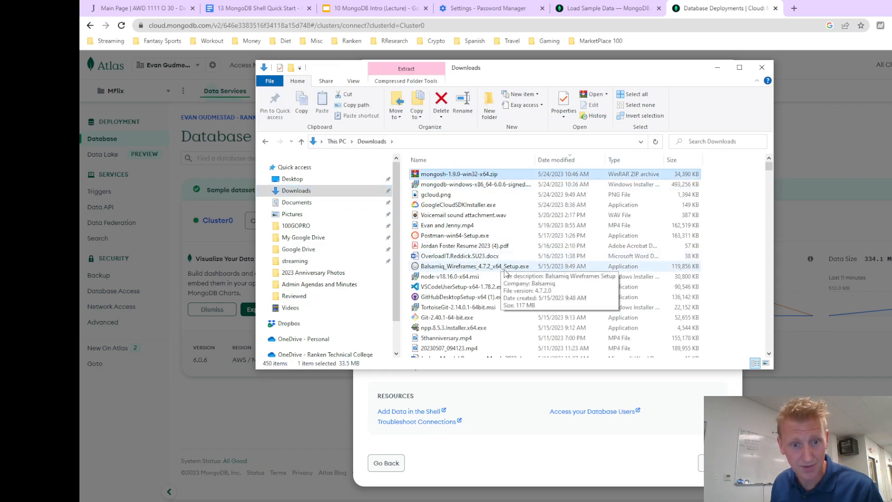
scroll(504, 274, down, 4)
scroll(504, 275, down, 20)
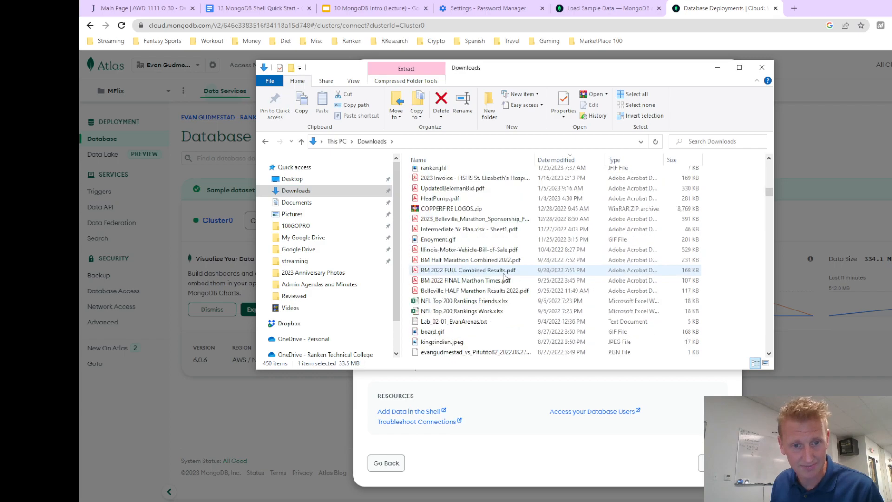
scroll(504, 274, down, 9)
text(m)
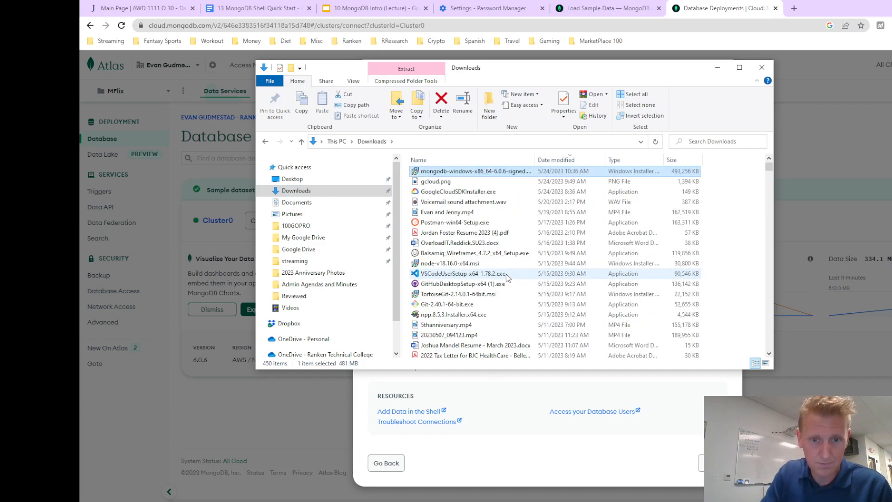
text(ongos)
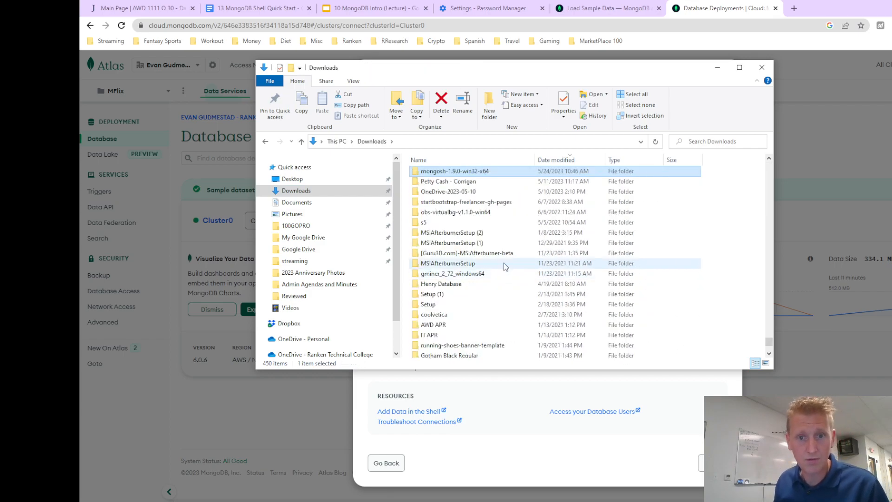
Step: Open mongosh-1.9.0-win32-x64 > mongosh-1.9.0-win32-x64 > bin, which holds mongosh.exe
double_click(450, 172)
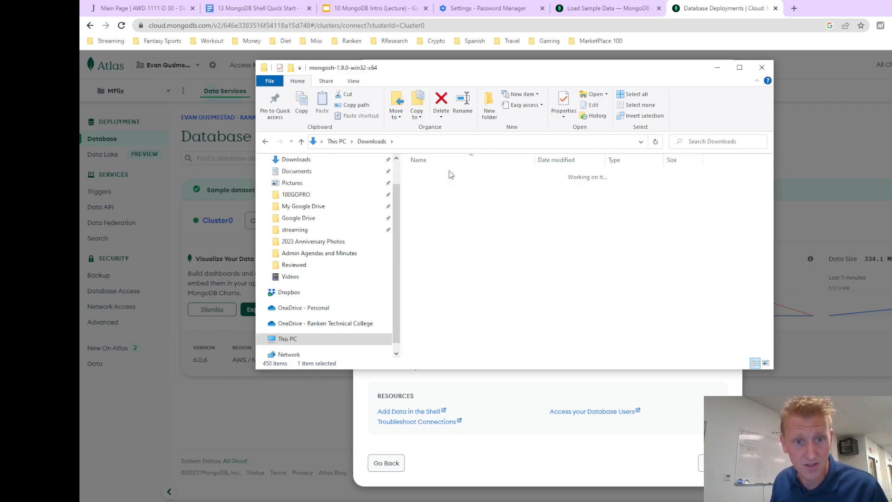
click(451, 177)
double_click(450, 175)
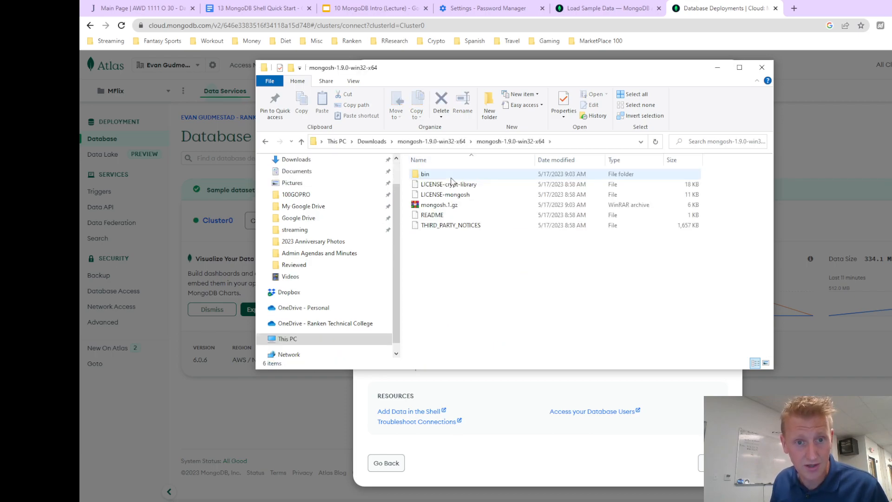
double_click(451, 176)
drag(463, 242, 455, 177)
click(484, 246)
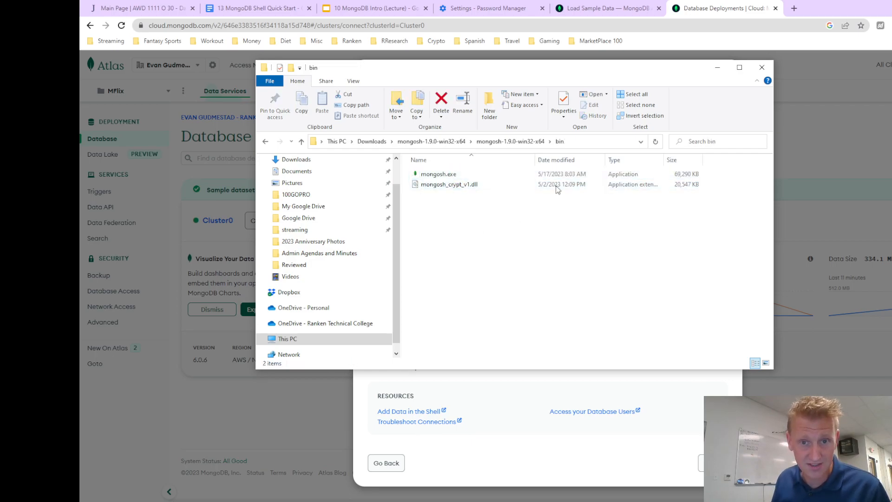
Step: Copy the bin folder's full path from the address bar
click(600, 142)
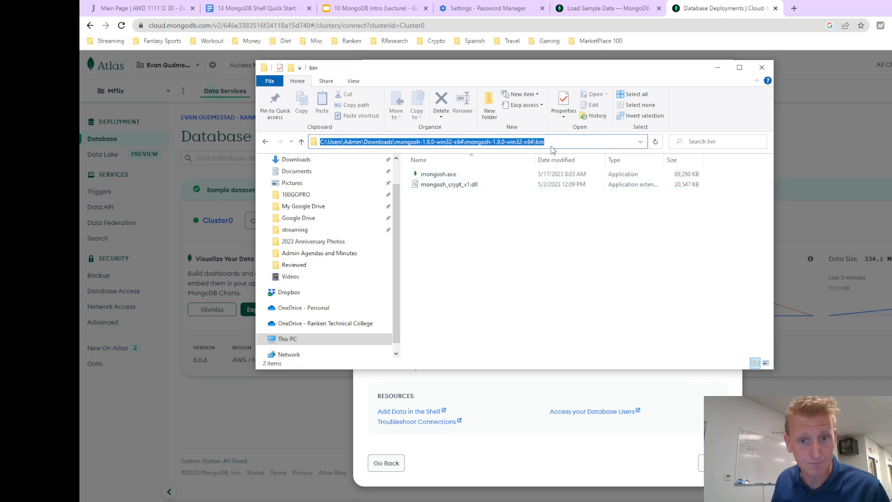
right_click(535, 146)
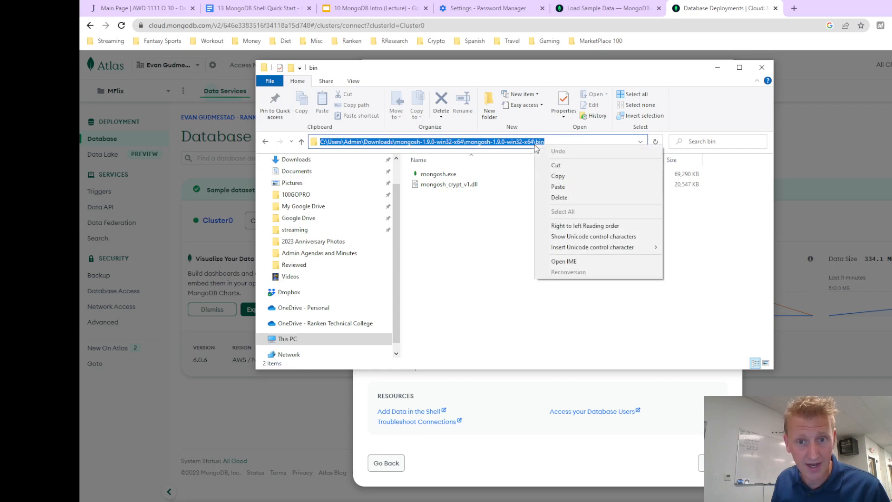
click(559, 175)
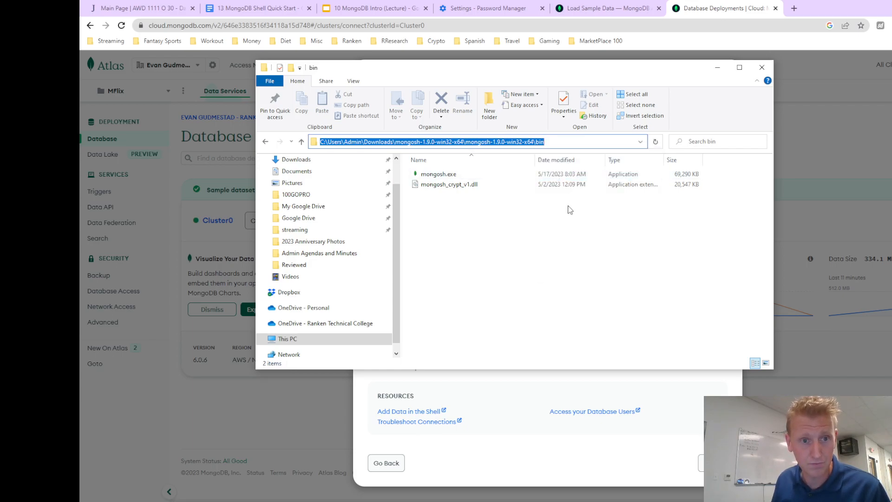
click(570, 226)
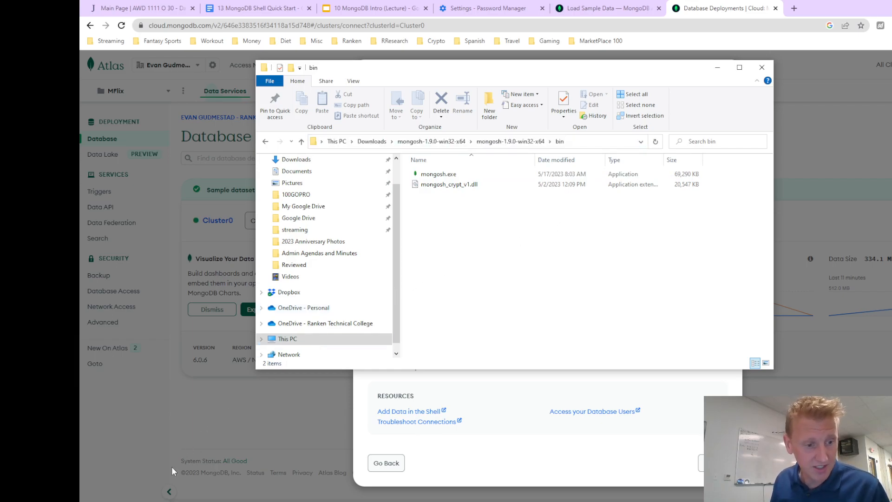
click(161, 501)
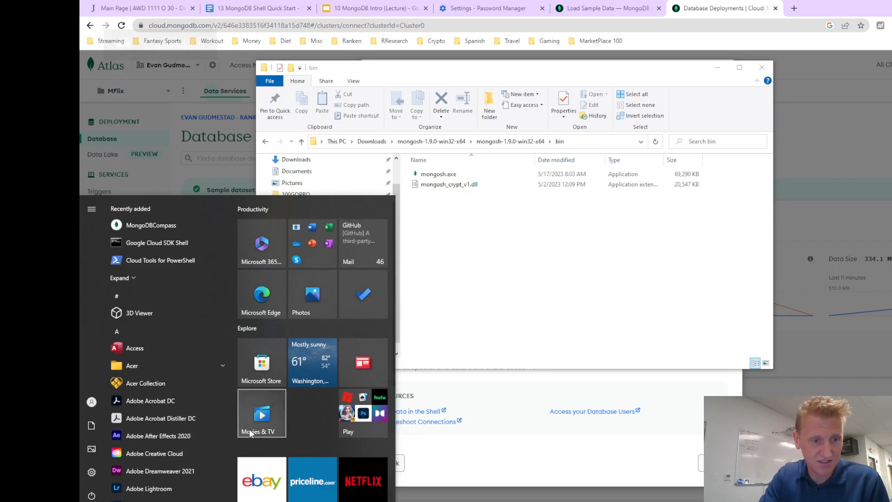
Step: Search Start for 'this' and open This PC's Properties, showing Settings > System > About
text(this)
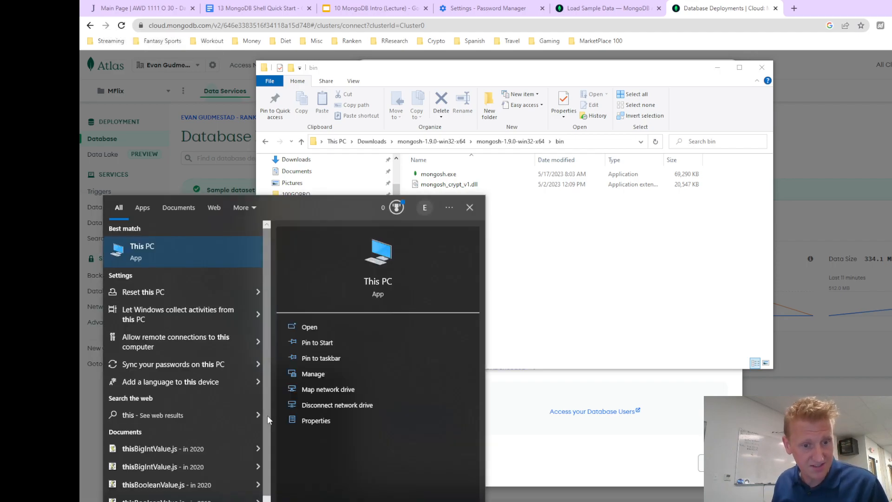
click(313, 422)
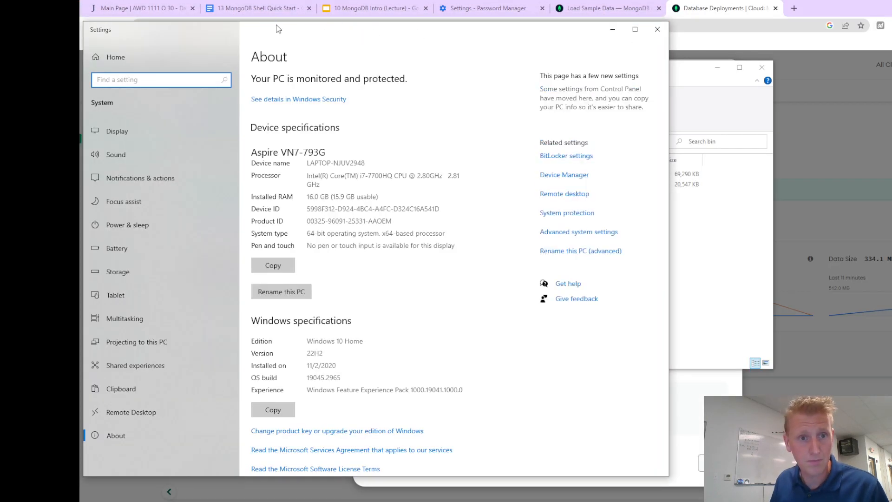
drag(279, 31, 359, 36)
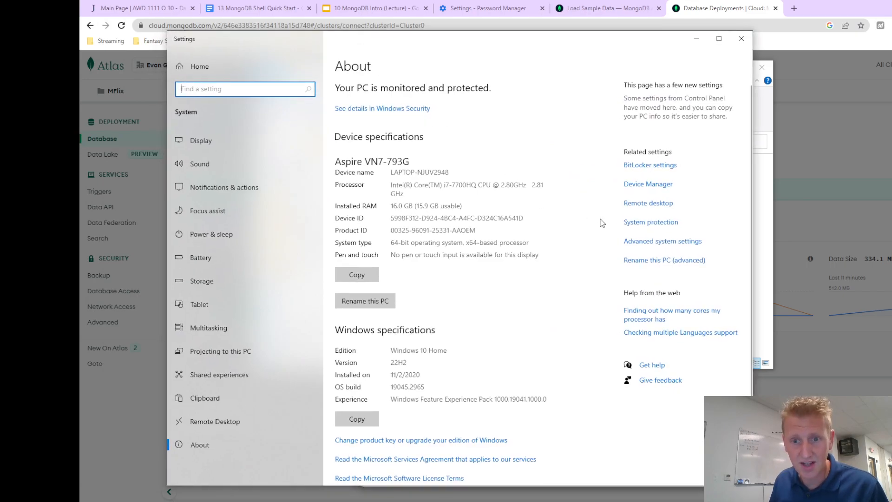
Step: Open the Environment Variables dialog from Advanced system settings
click(646, 246)
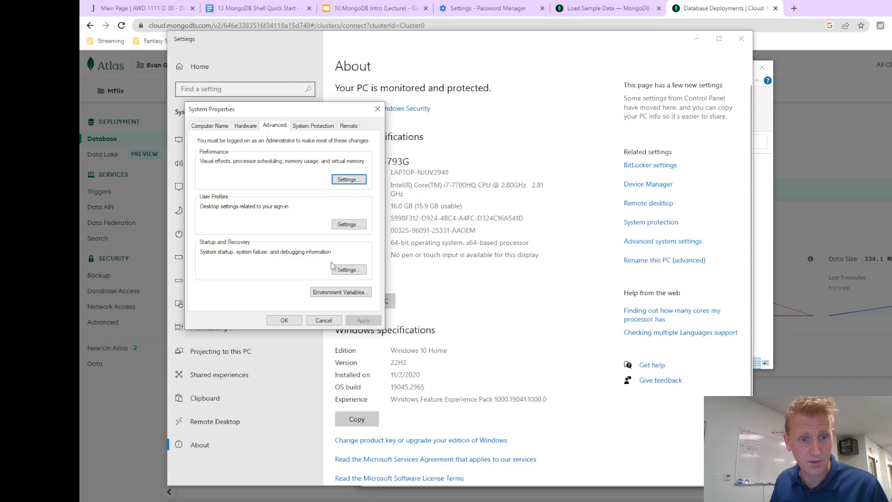
drag(265, 113, 444, 113)
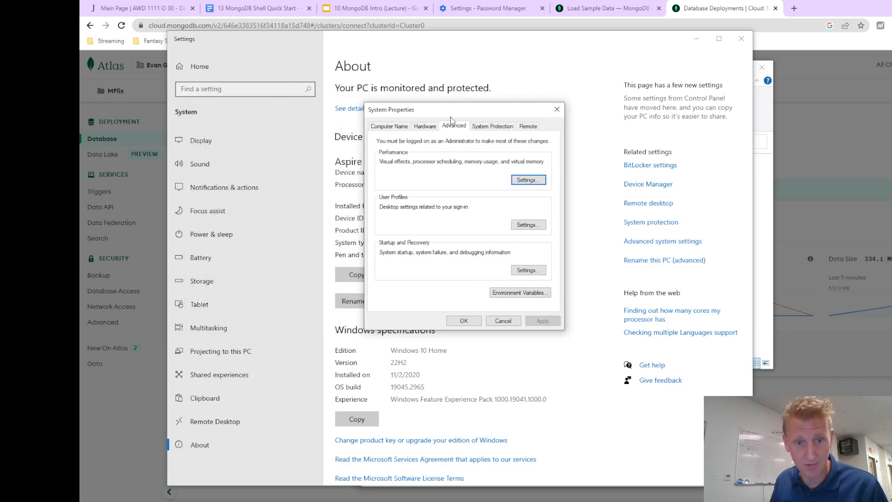
click(504, 300)
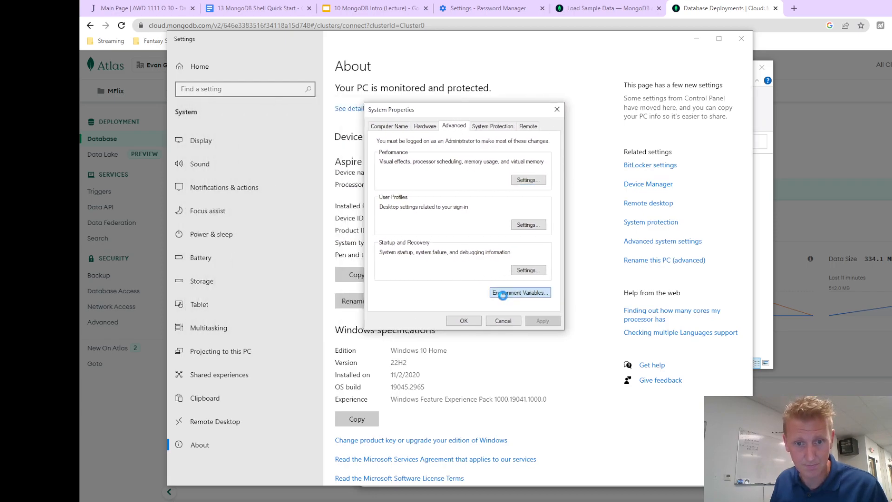
drag(429, 117, 382, 109)
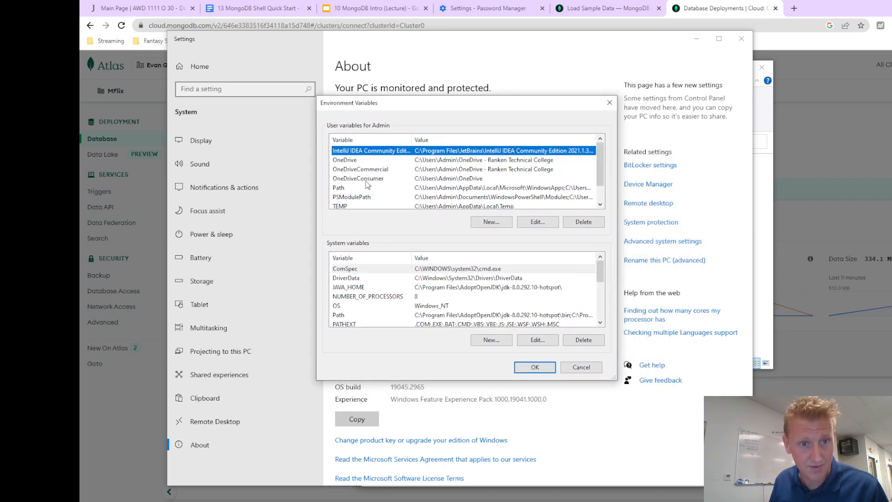
Step: Add the copied mongosh-1.9.0-win32-x64 bin folder path as a new system Path entry
click(352, 318)
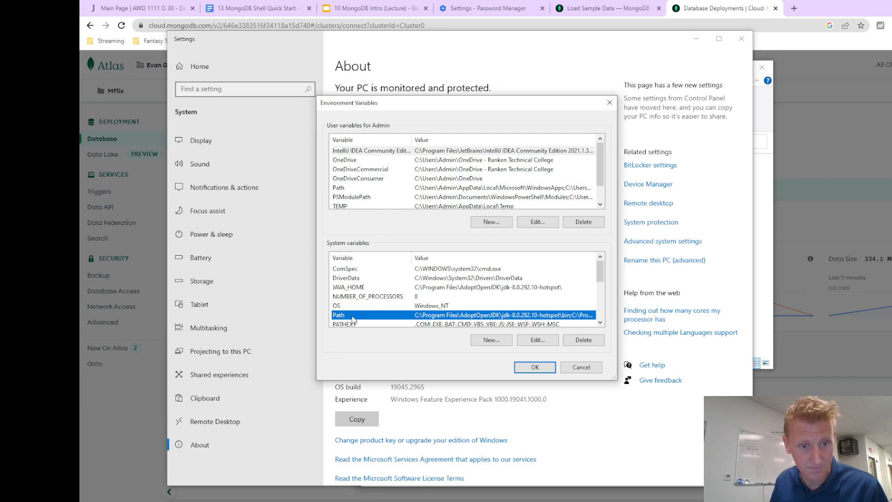
click(538, 341)
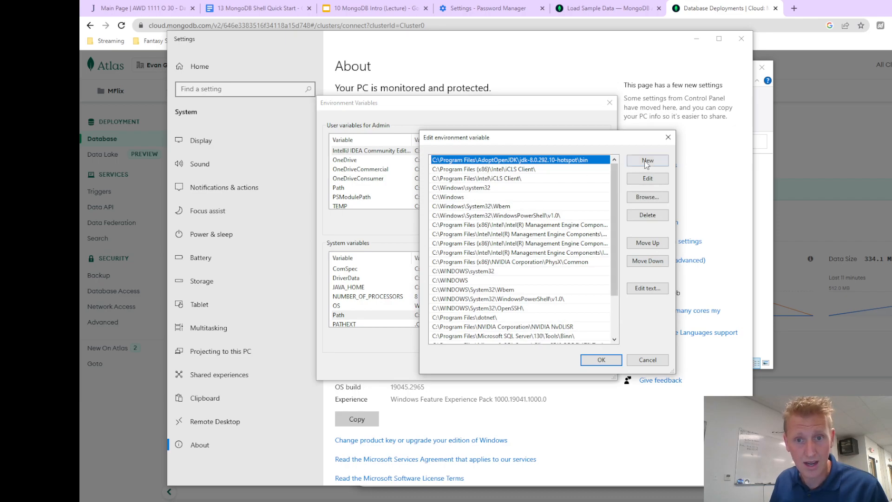
click(648, 162)
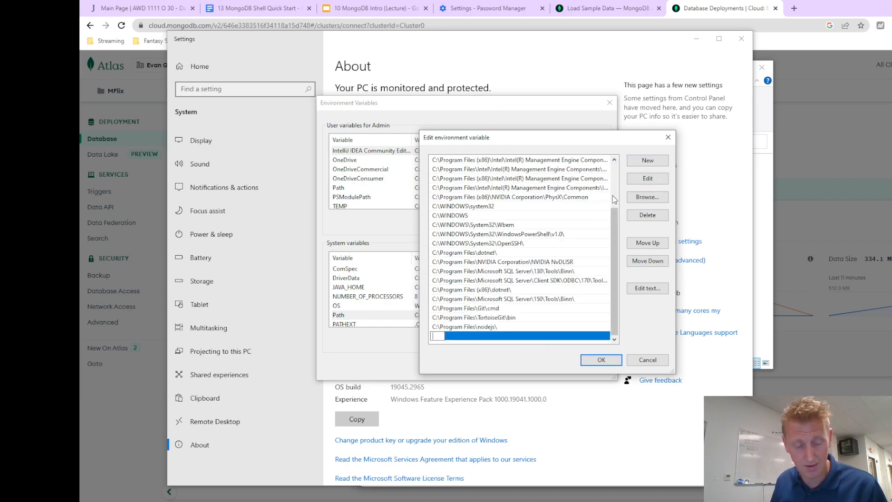
text(Downloads\mongosh-1.9.0-win32-x64\mongosh-1.9.0-win32-x64\bin)
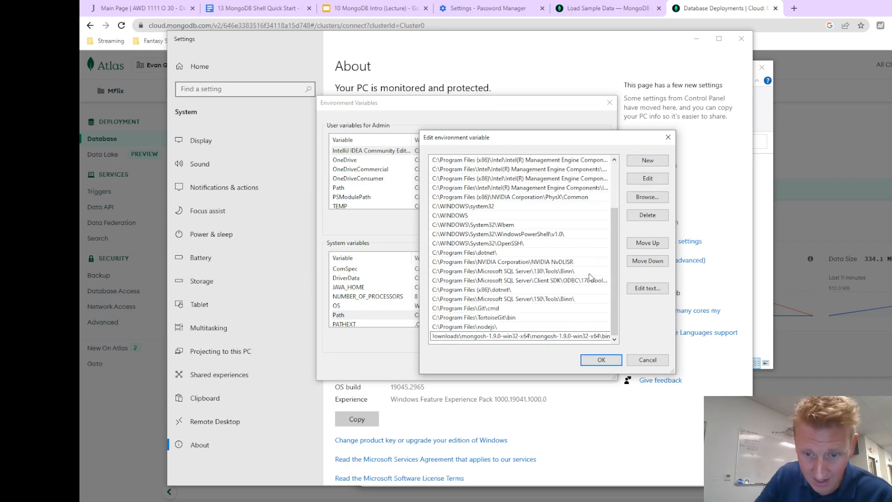
text(\)
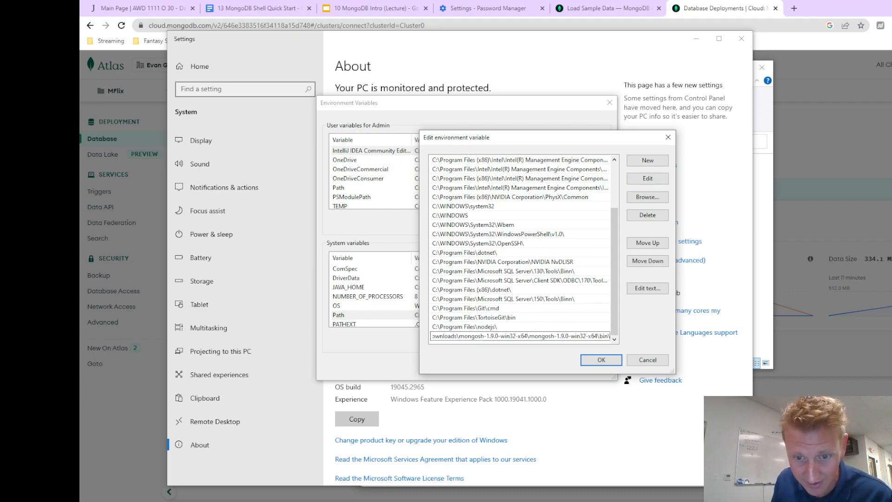
Step: Check the new Path entry, then confirm the Path and Environment Variables dialogs
drag(589, 336, 626, 337)
click(588, 335)
click(592, 338)
drag(569, 335, 646, 336)
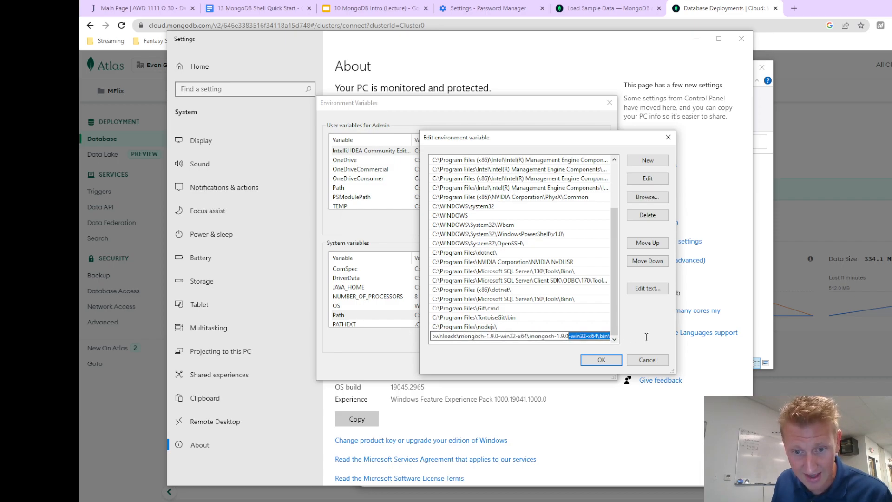
drag(575, 337, 427, 338)
click(588, 338)
click(600, 360)
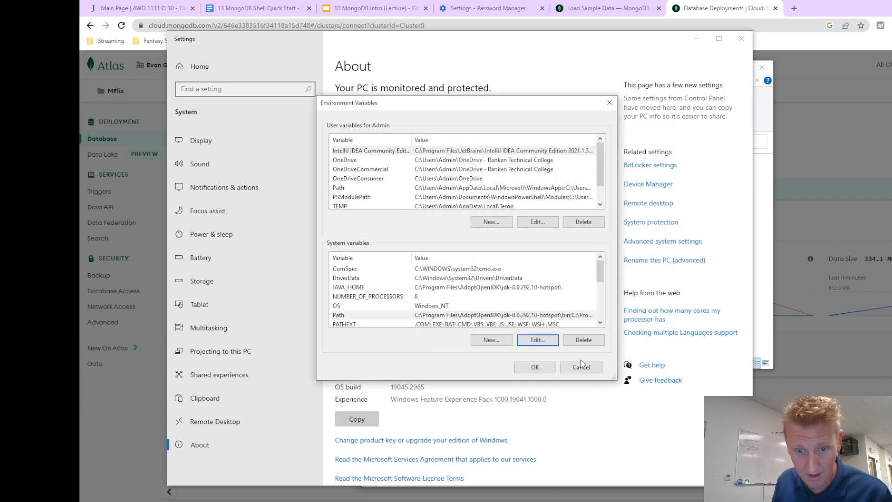
click(553, 368)
Step: Close System Properties and the Settings About page, then launch Command Prompt via cmd
click(474, 324)
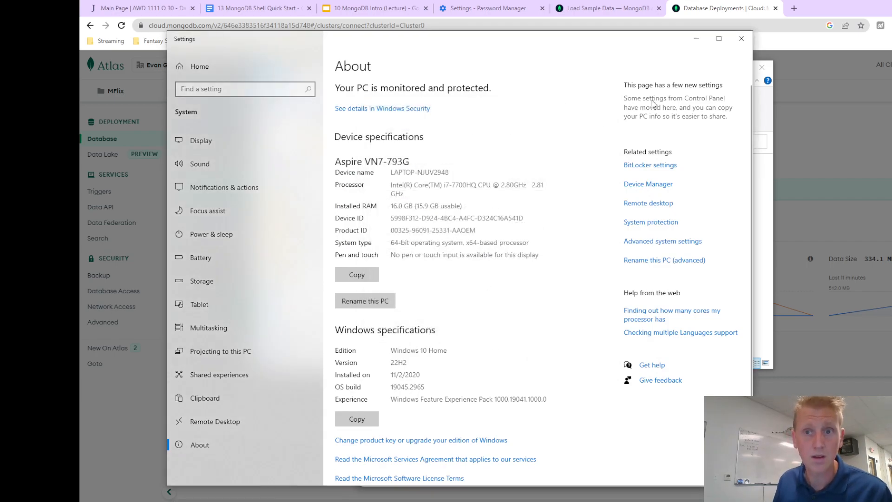
click(741, 40)
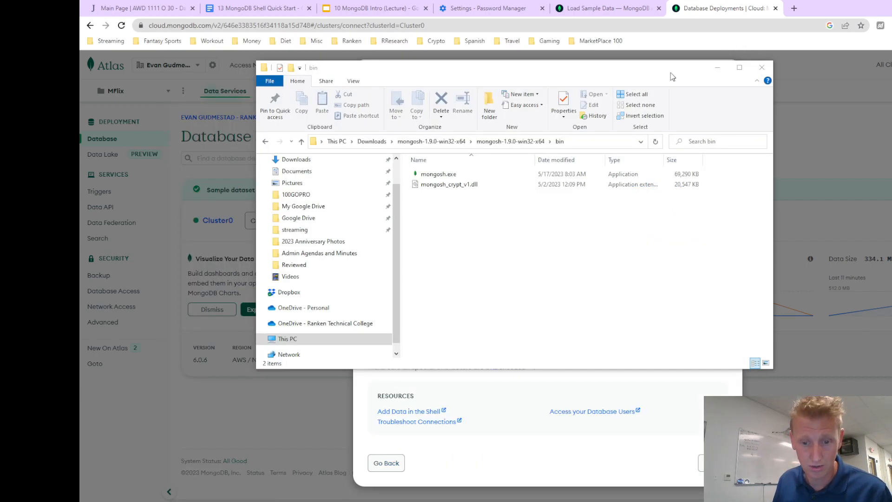
key(super)
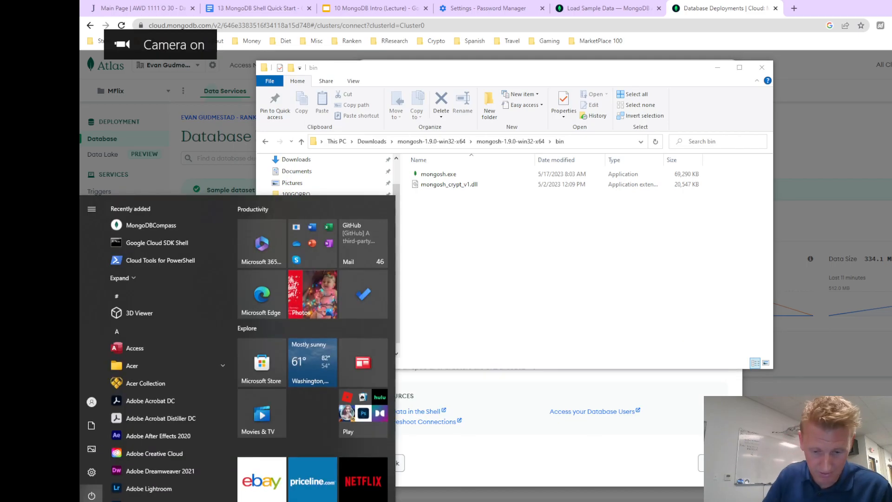
text(cmd)
key(Return)
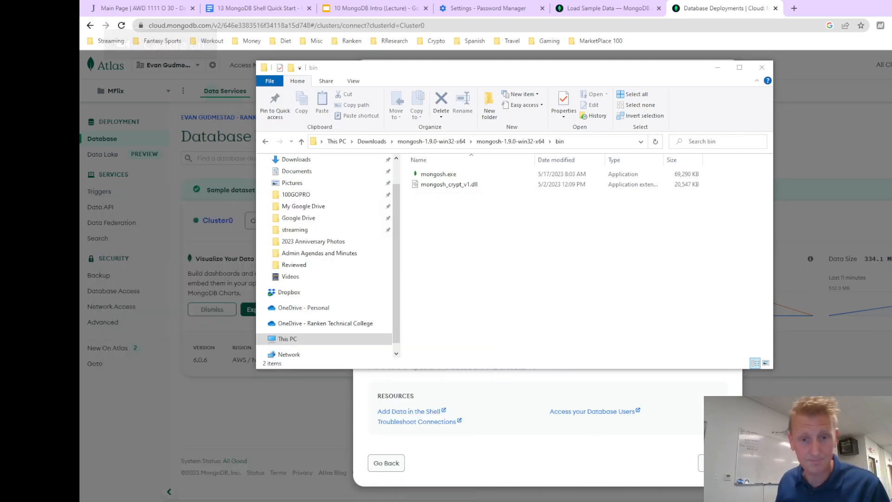
Step: Print PATH to confirm the mongosh bin folder, then start mongosh against local test
text(path)
key(Return)
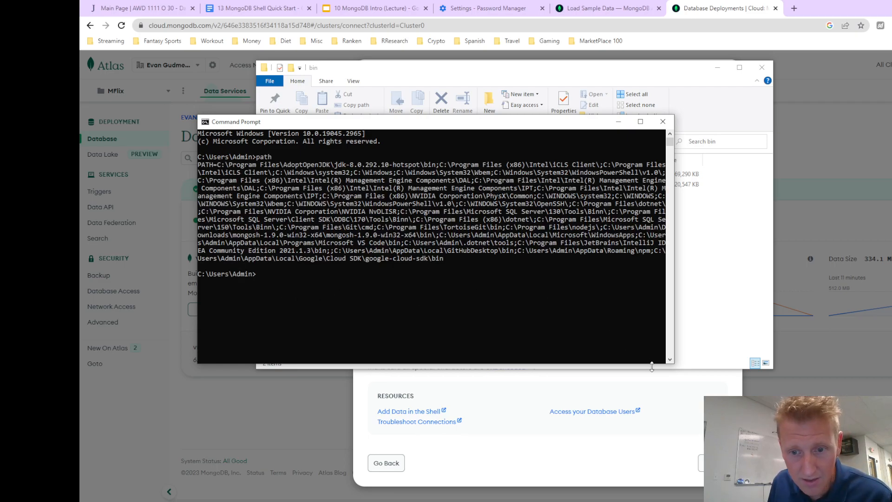
drag(673, 363, 844, 403)
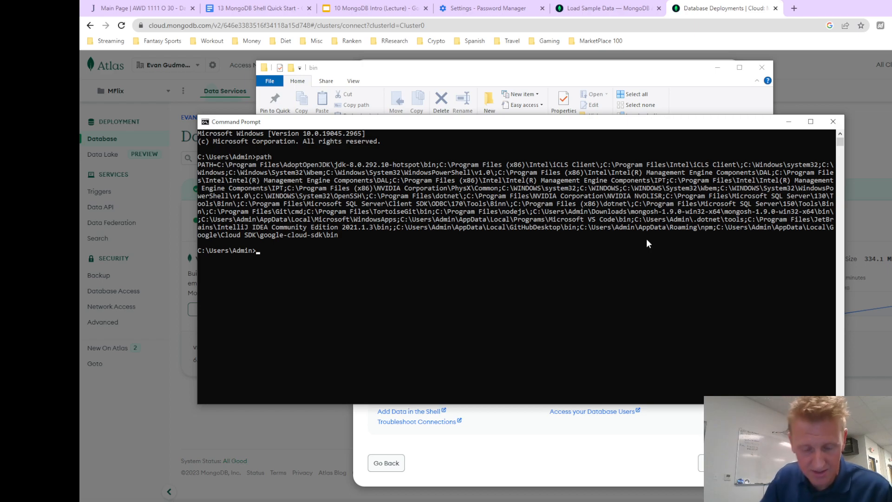
text(mongosh)
key(Return)
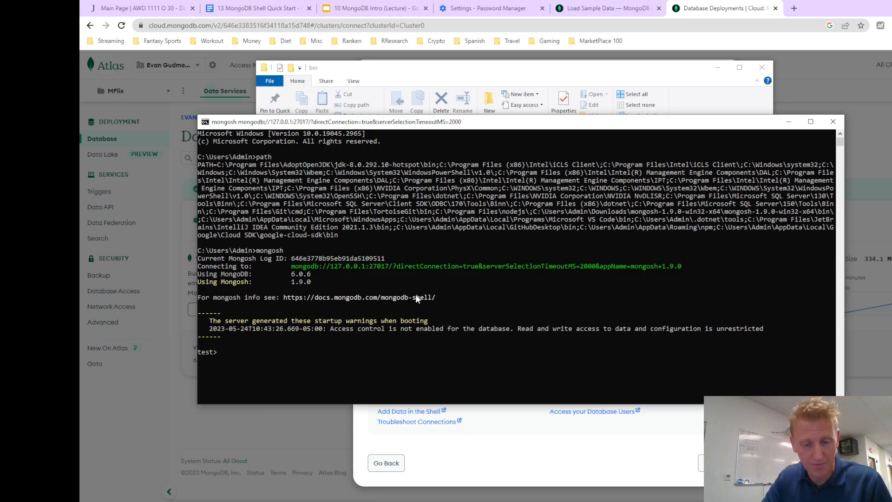
key(ctrl+c)
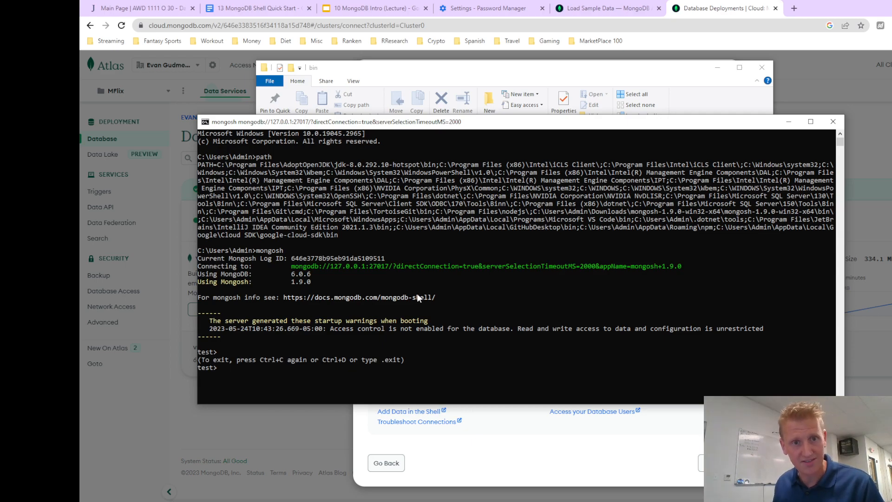
Step: Bring up the Atlas Database Deployments connect dialog and review its PATH and connection steps
drag(420, 134, 421, 240)
click(604, 74)
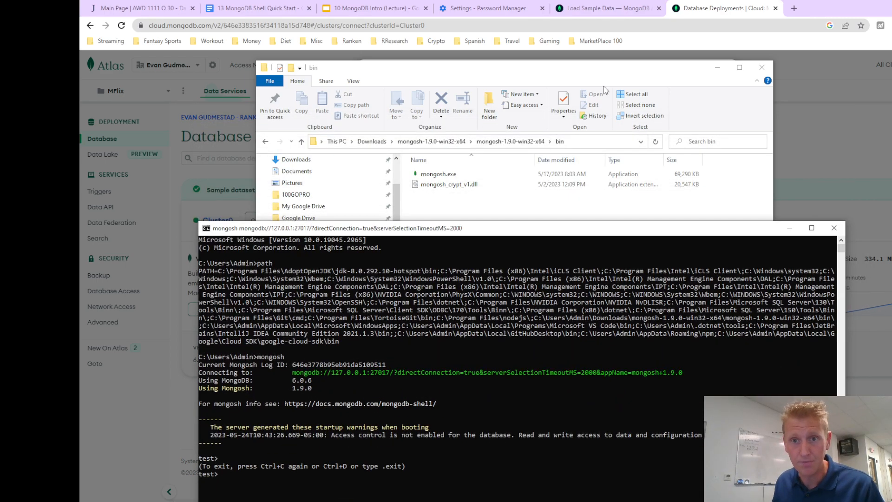
click(603, 14)
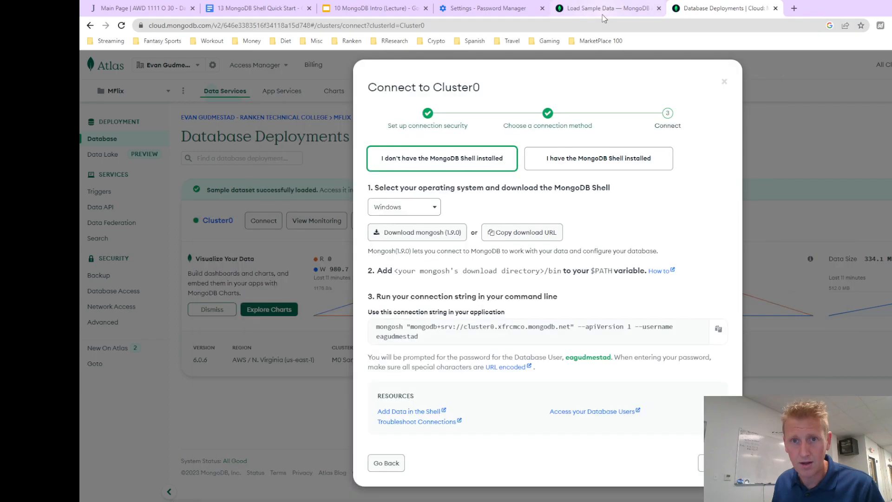
click(711, 14)
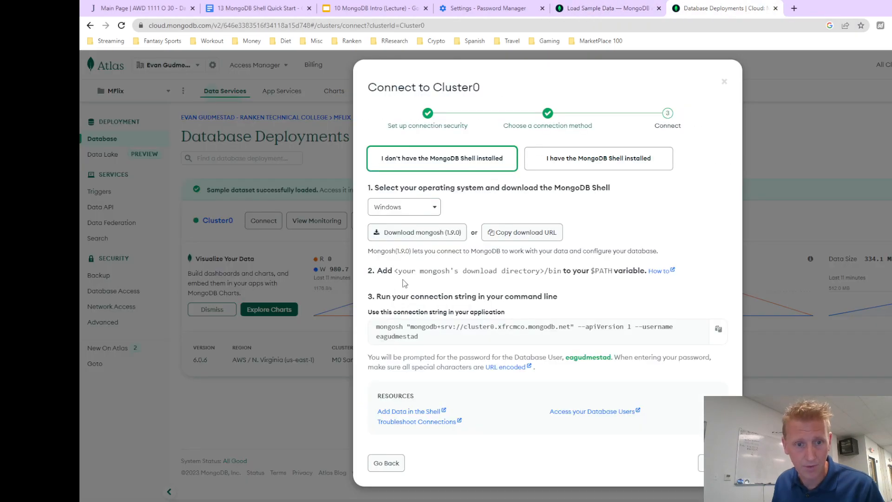
drag(379, 271, 507, 270)
click(507, 271)
drag(381, 299, 538, 298)
click(662, 322)
Step: Copy Cluster0's mongosh connection command and bring the console back over the page
click(719, 328)
double_click(401, 331)
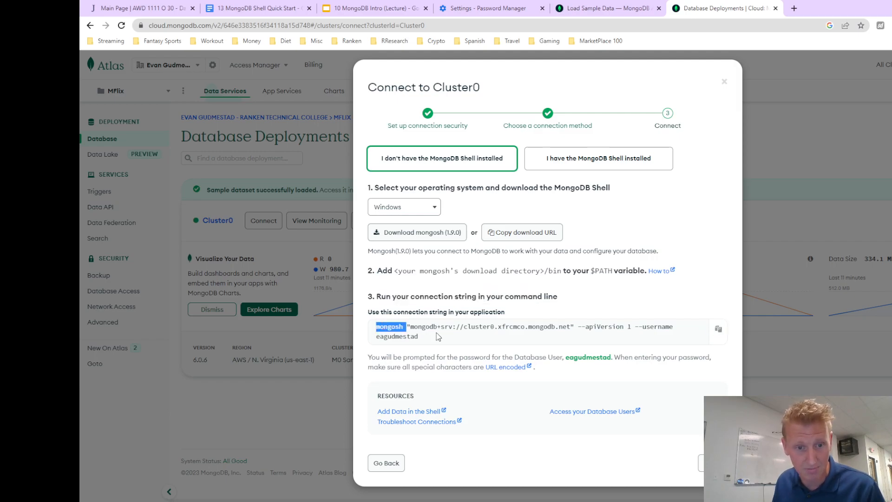
drag(407, 327, 625, 327)
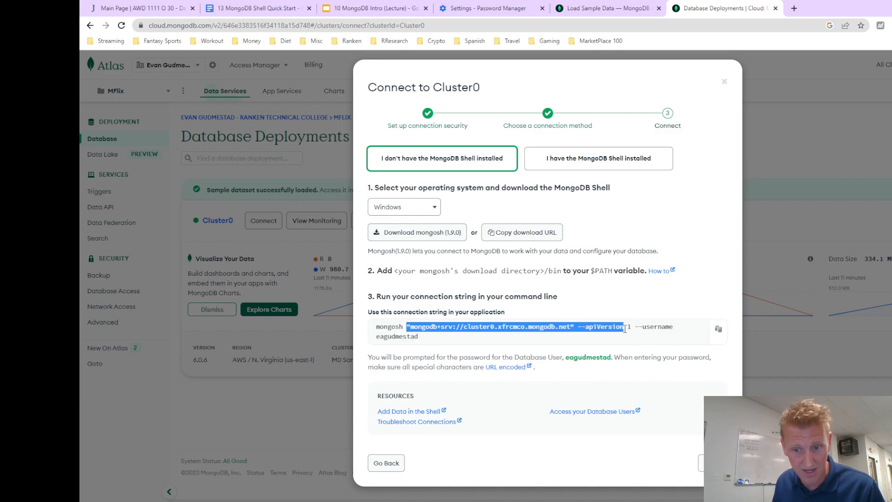
click(671, 385)
click(718, 332)
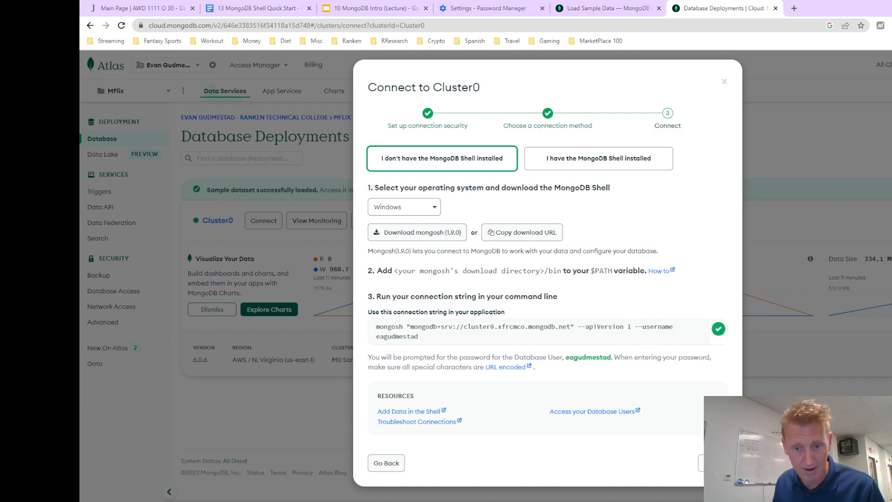
click(604, 500)
drag(388, 230, 368, 129)
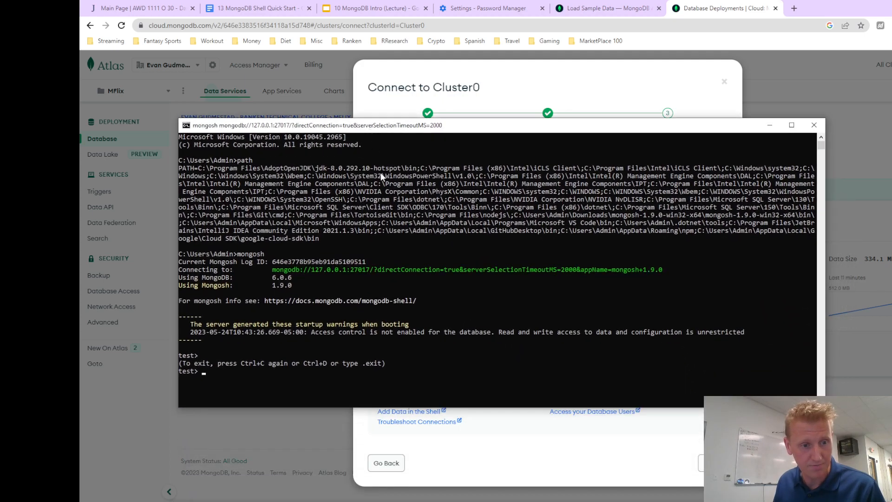
Step: Exit the local mongosh session and clear the console with cls
text(exig)
key(Return)
text(exit)
key(Return)
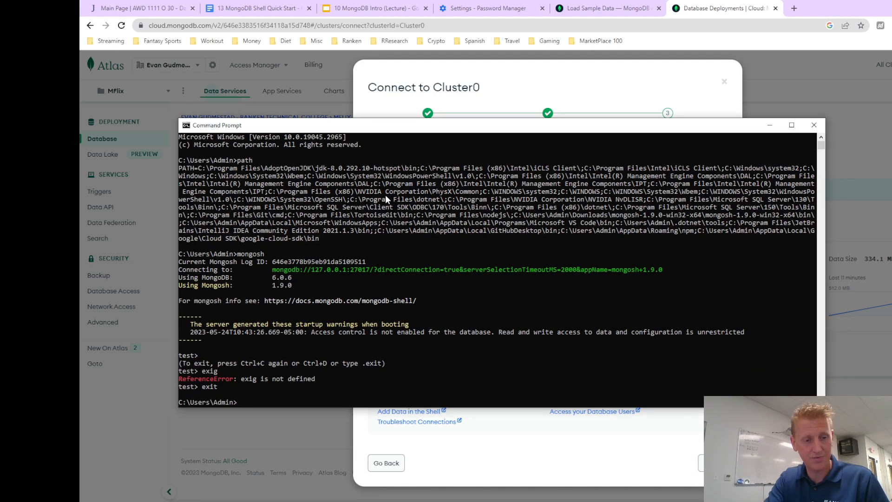
scroll(371, 255, down, 2)
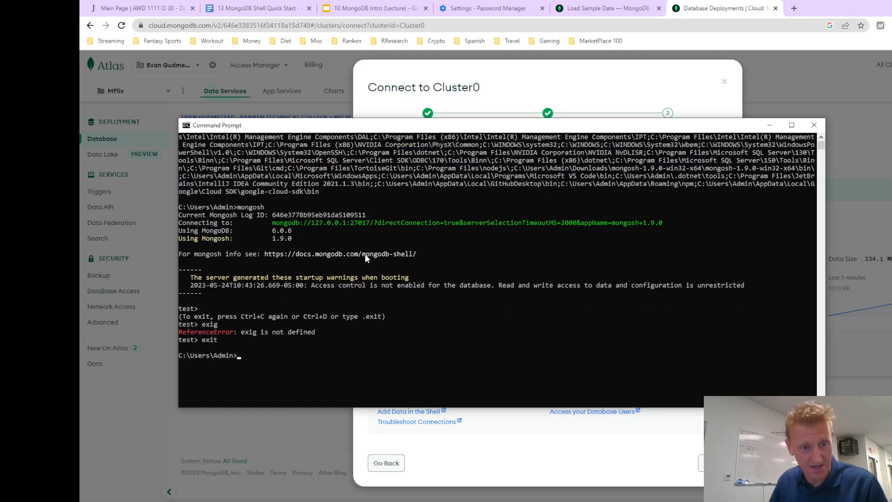
text(cls)
key(Return)
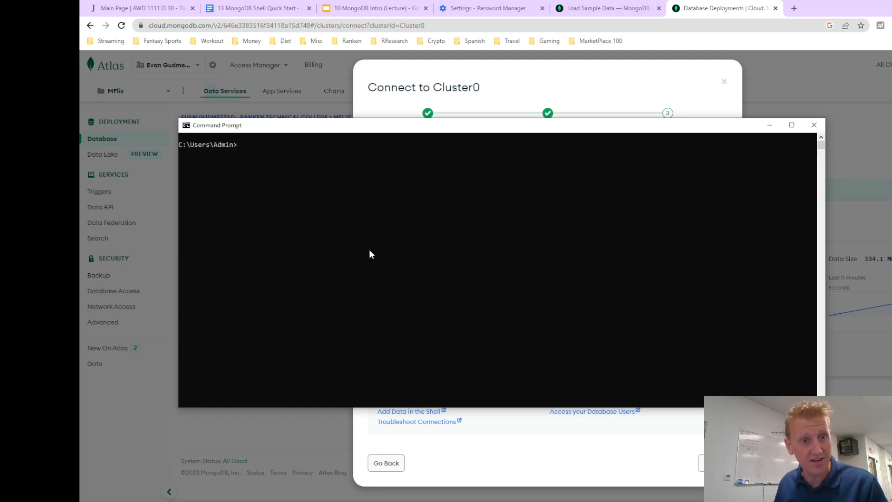
Step: Run the pasted Cluster0 connection command and enter the database user's password
key(ctrl+v)
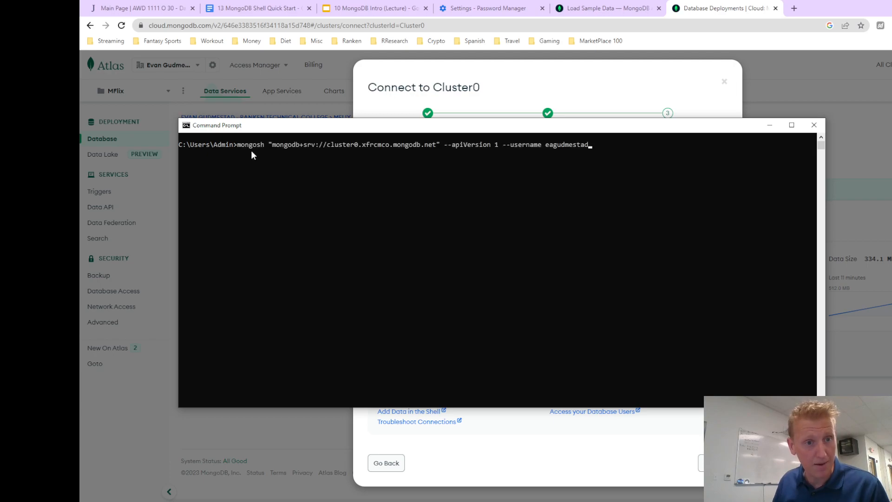
key(Return)
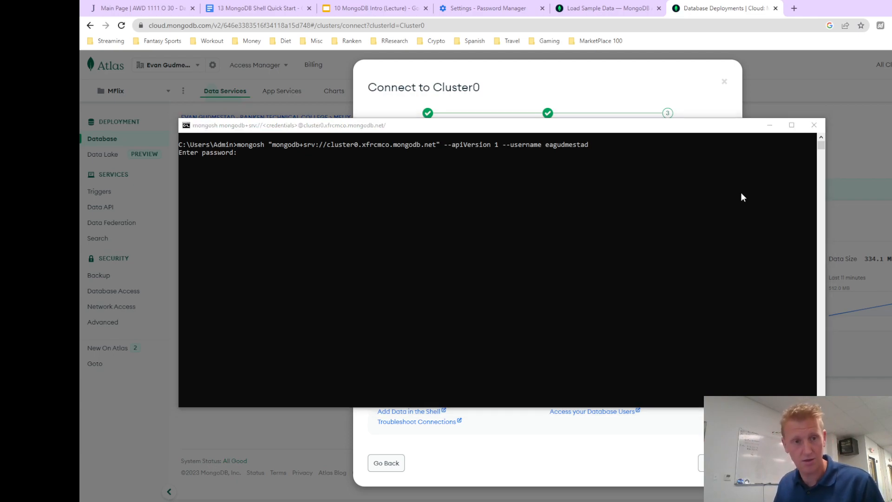
click(299, 175)
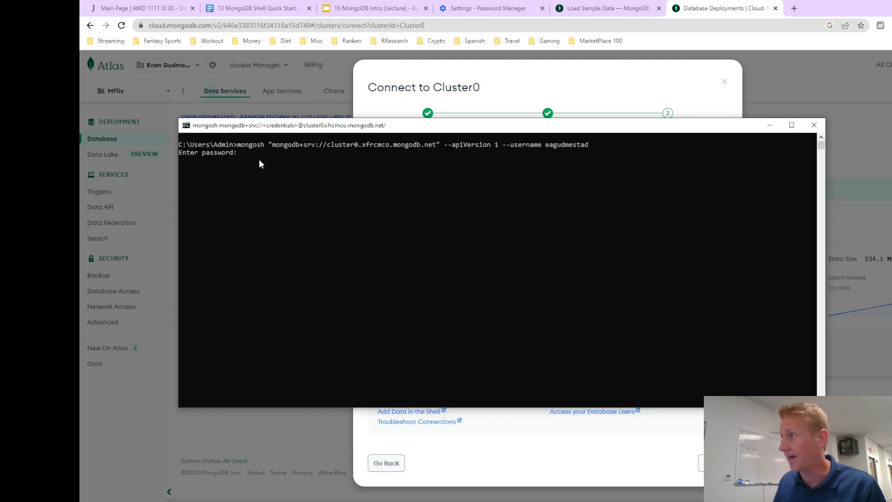
text(****************)
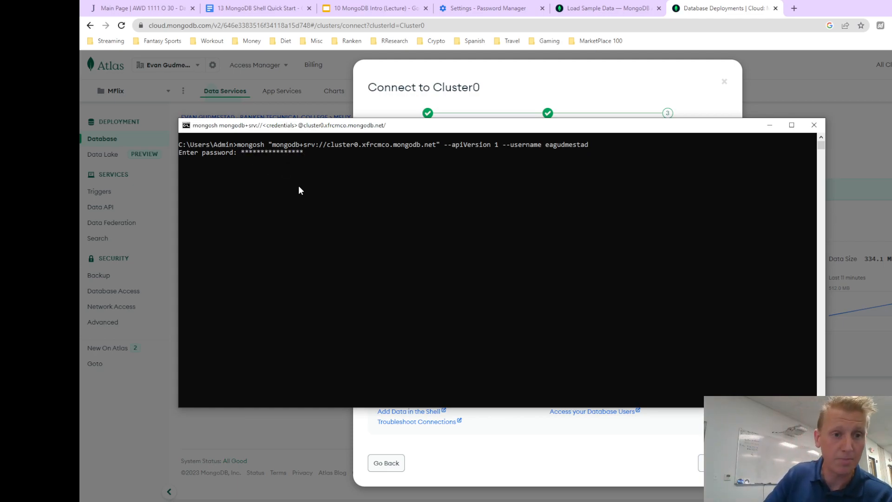
key(Return)
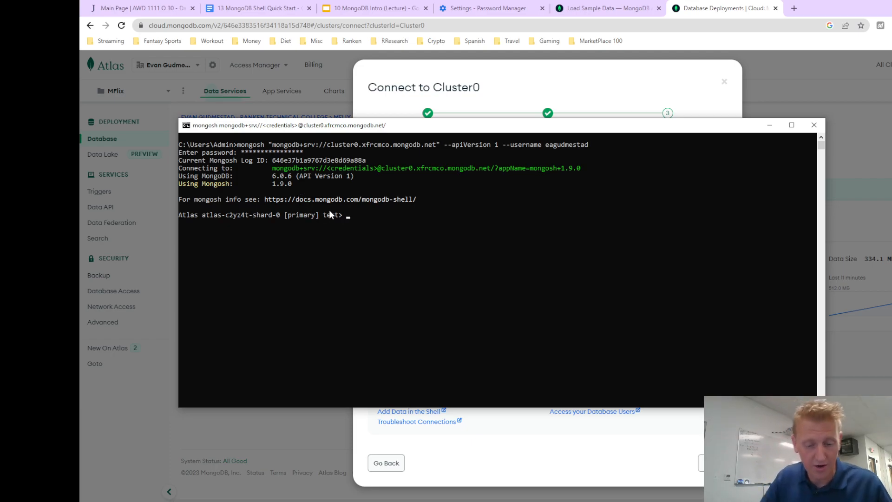
Step: Run show dbs to list the nine sample databases plus admin and local
text(show dbs)
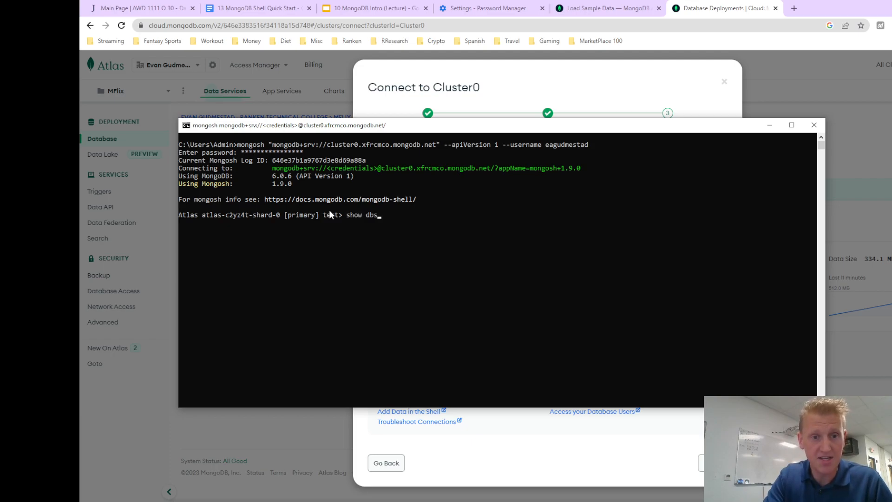
key(Return)
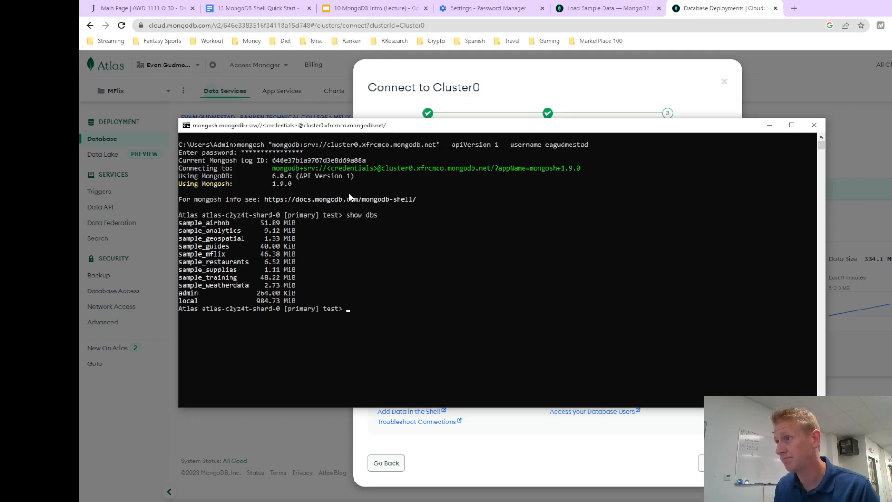
drag(285, 125, 273, 122)
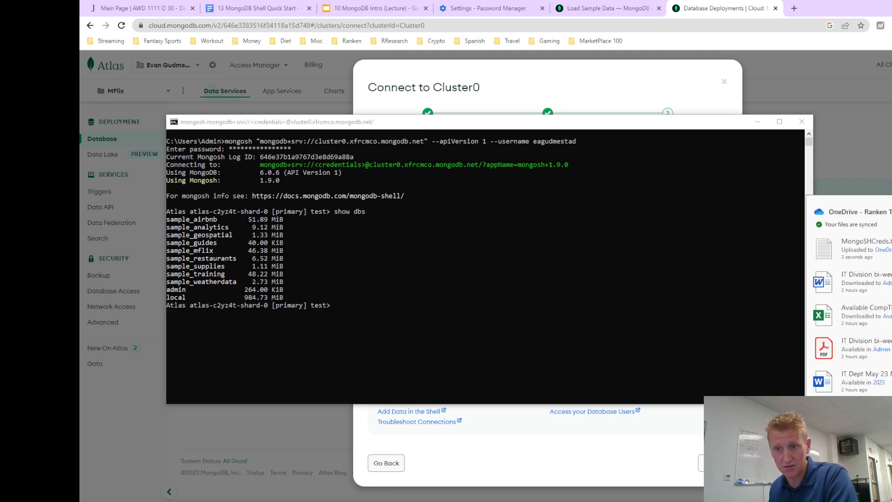
Step: Close the OneDrive panel and folder window, returning focus to the mongosh console
key(Escape)
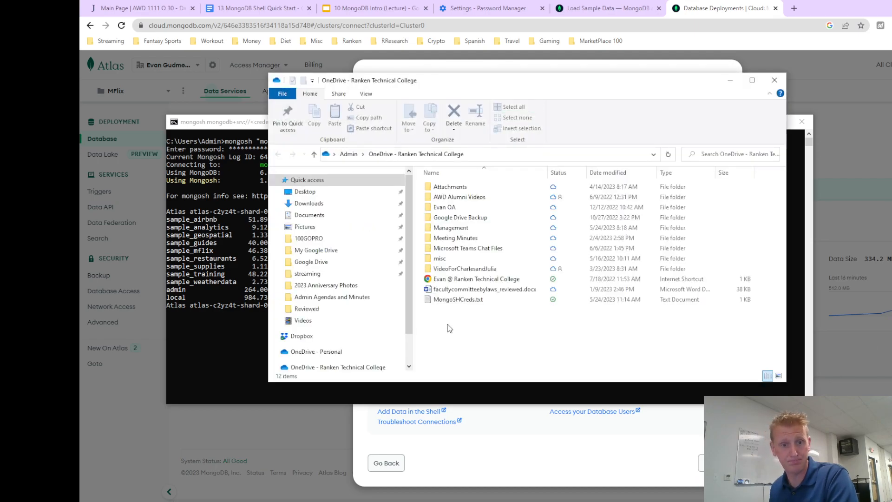
double_click(465, 302)
click(777, 83)
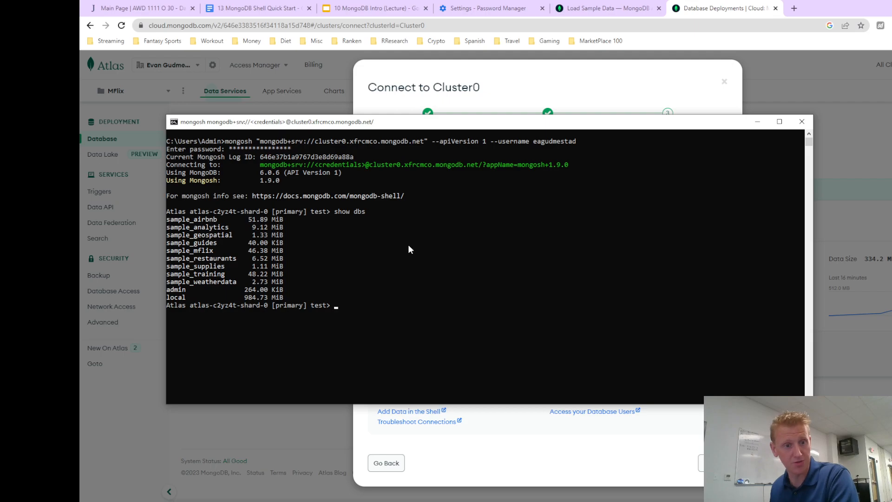
click(398, 266)
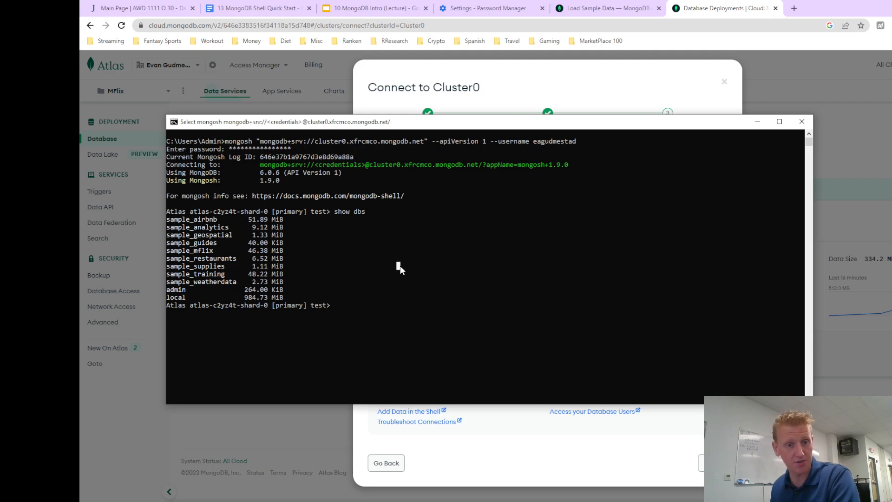